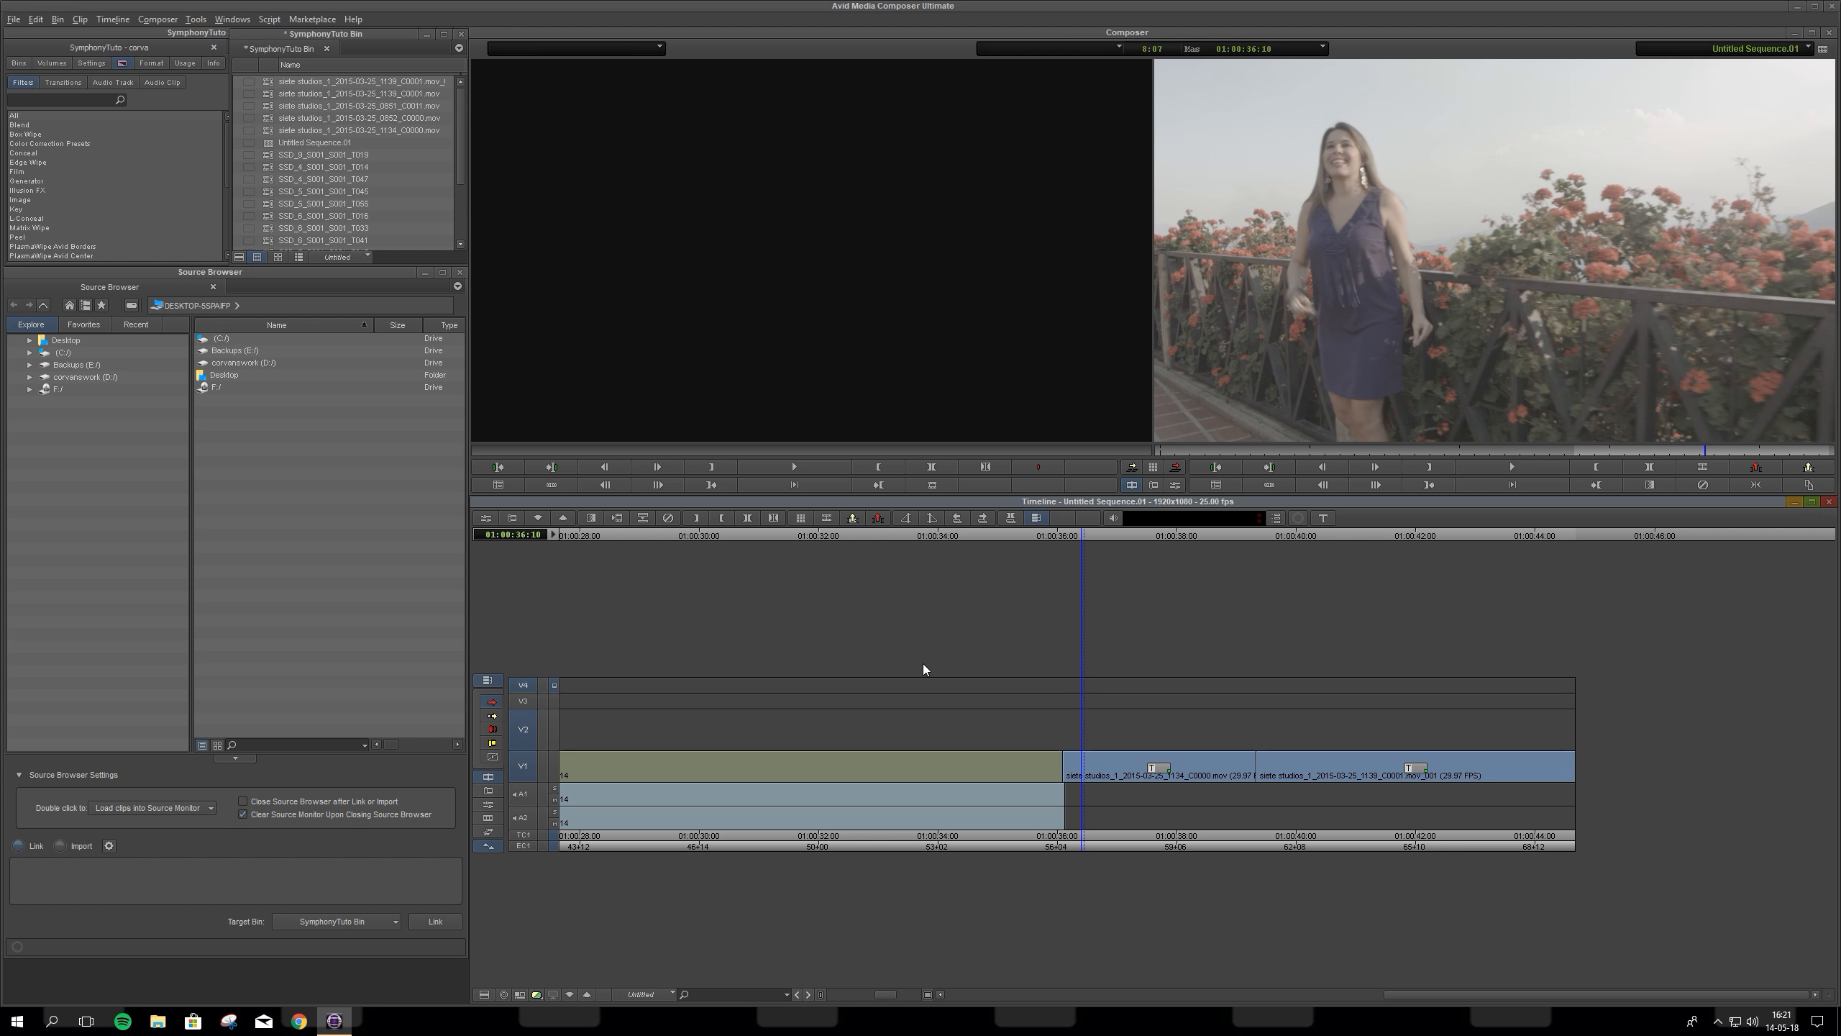
# Step: Preview the ungraded shots in the sequence, parking the playhead on the shot of the woman walking along the terrace
pyautogui.click(904, 534)
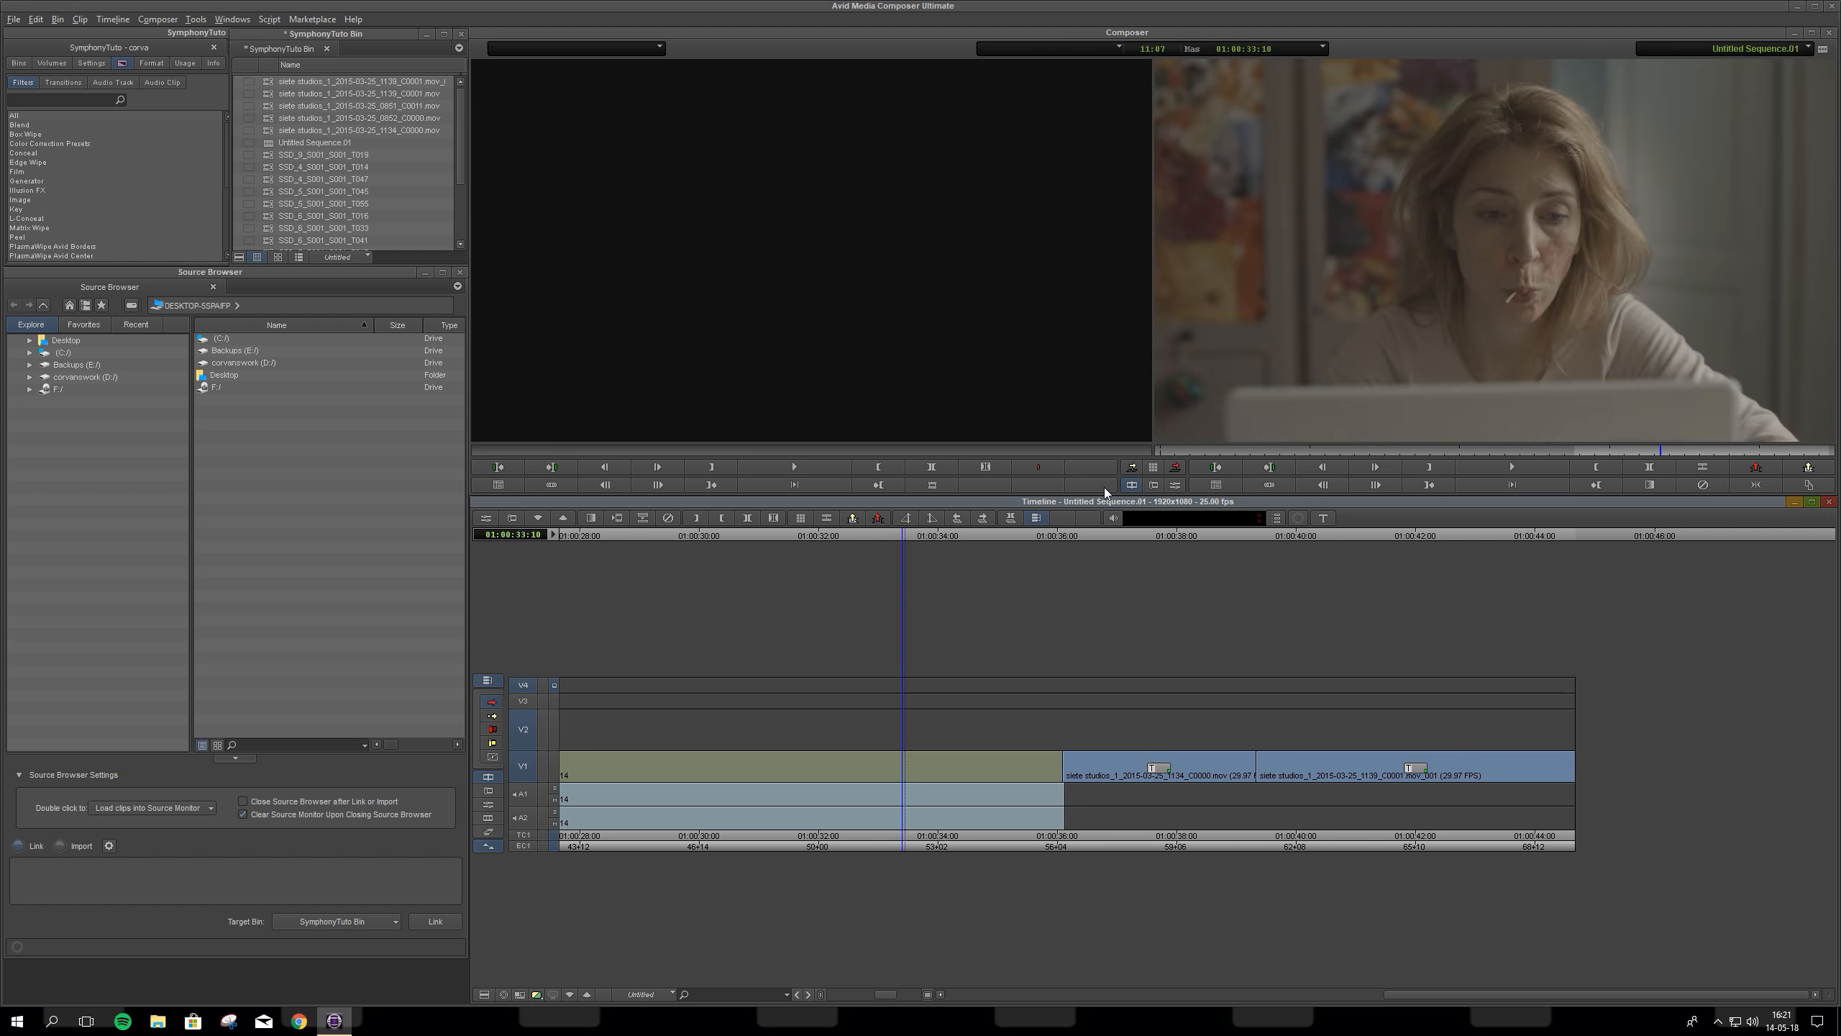
pyautogui.click(1145, 537)
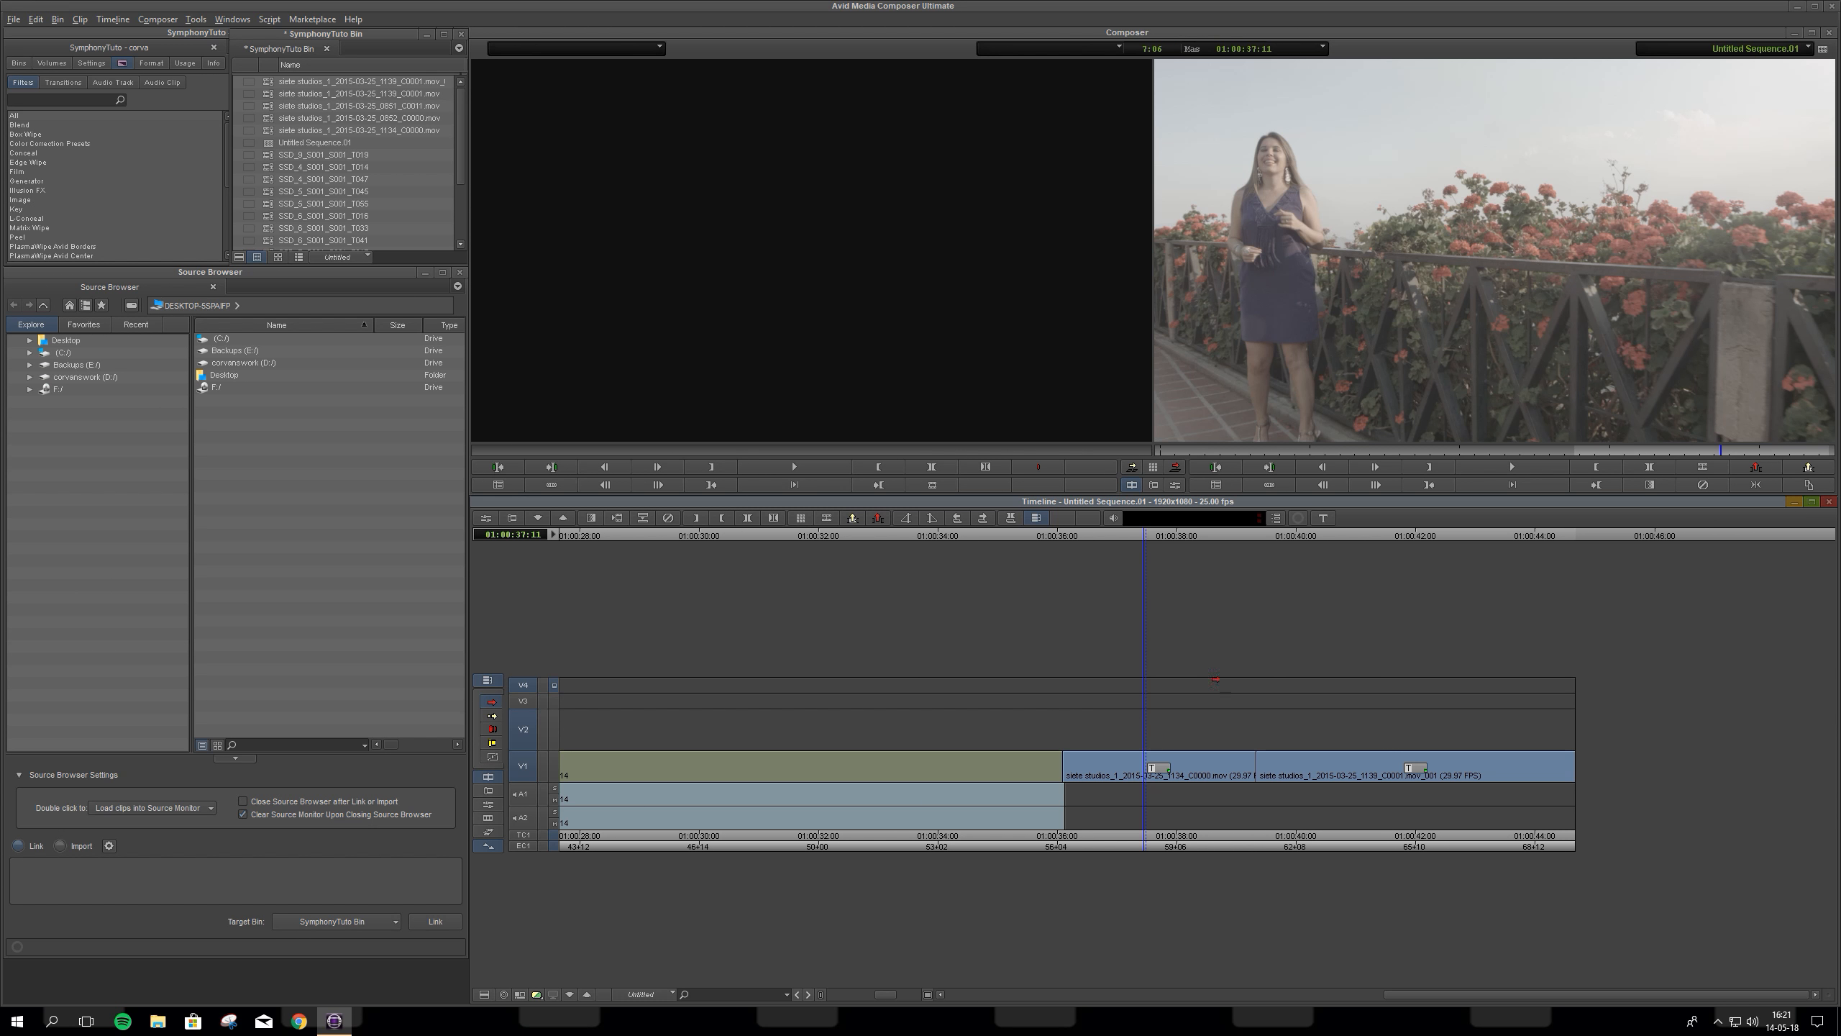
pyautogui.click(1377, 533)
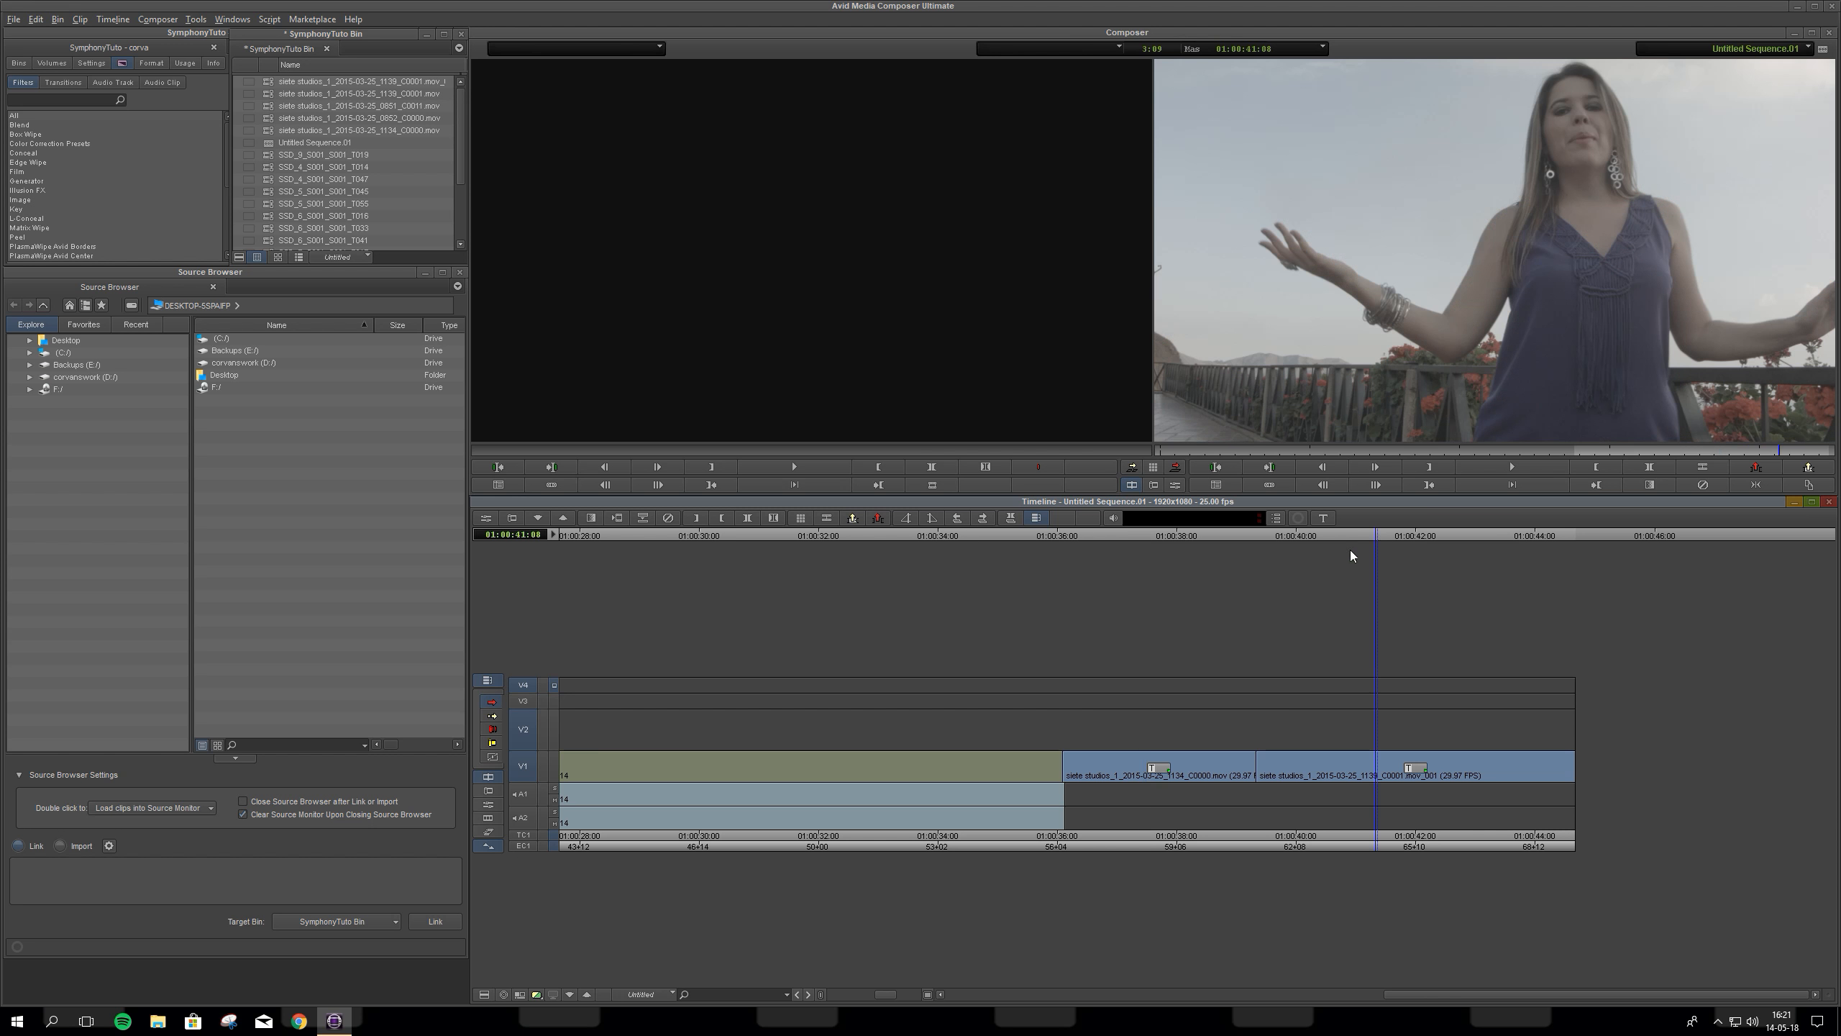
pyautogui.click(1177, 536)
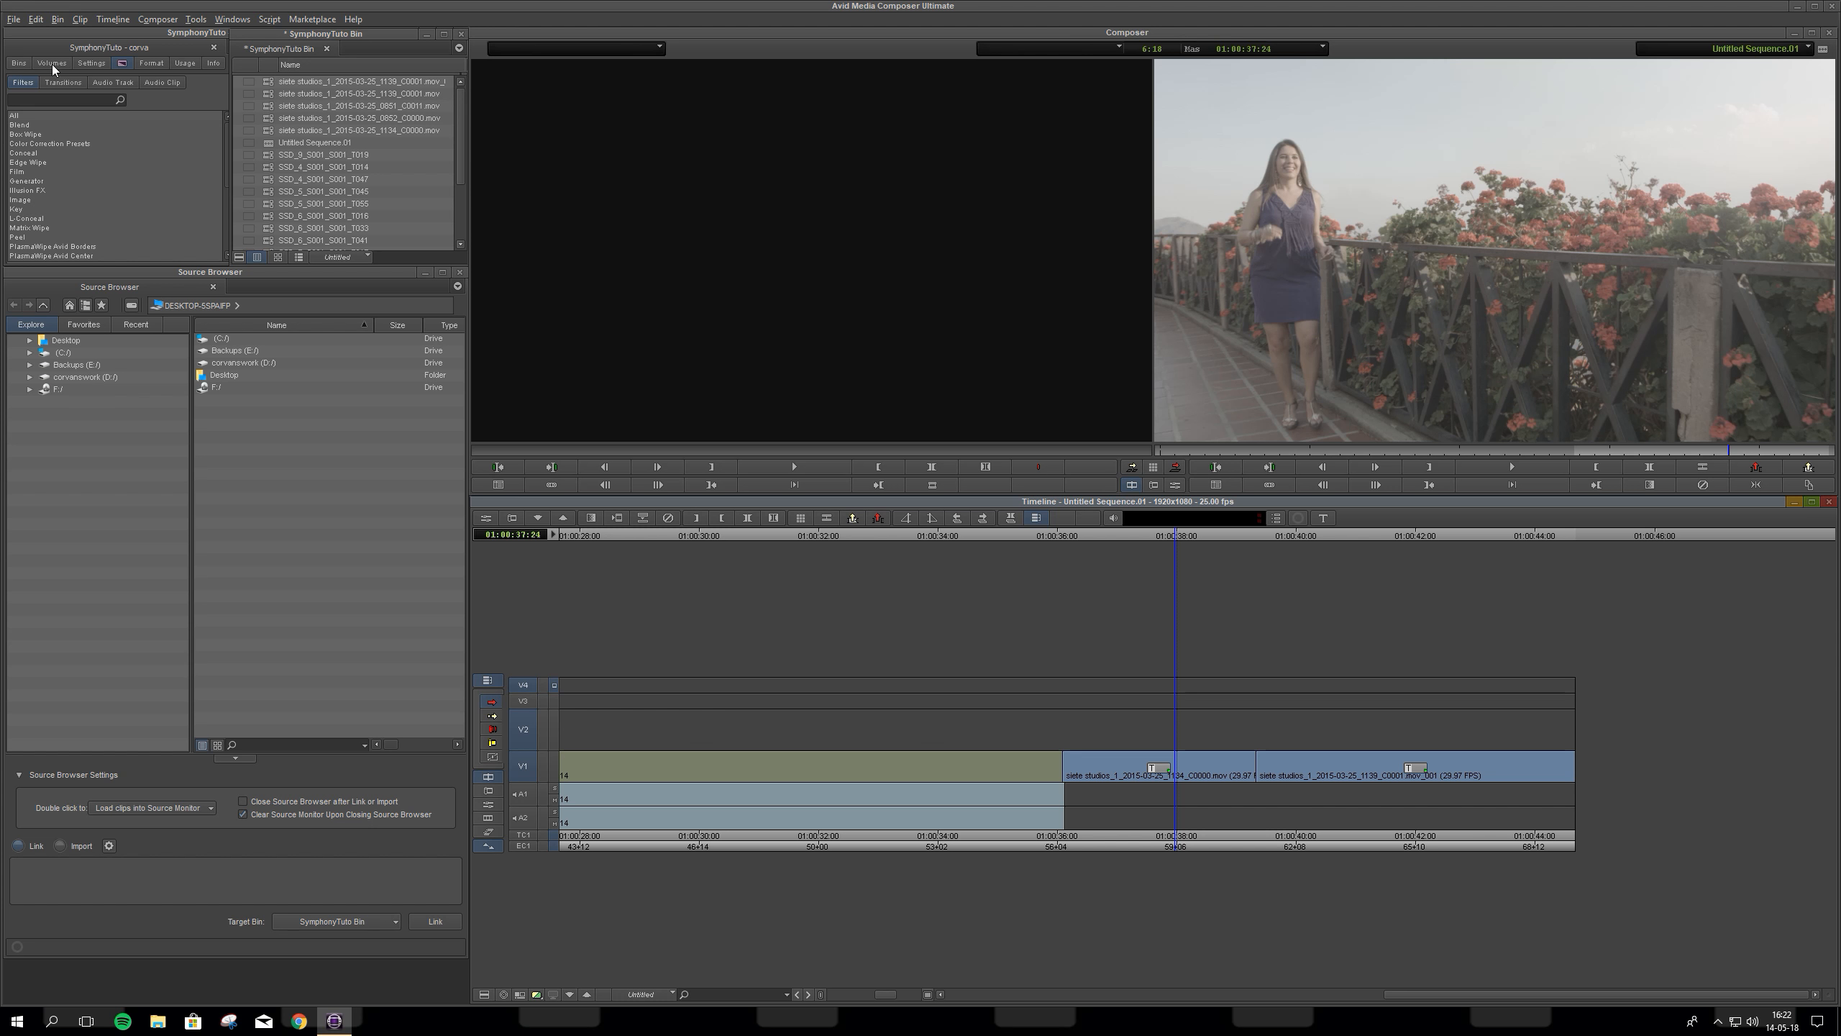
# Step: Open the Color Management settings and review the installed project and shared LUTs, leaving the LUT install target on Both
pyautogui.click(91, 64)
pyautogui.scroll(-3, 64, 206)
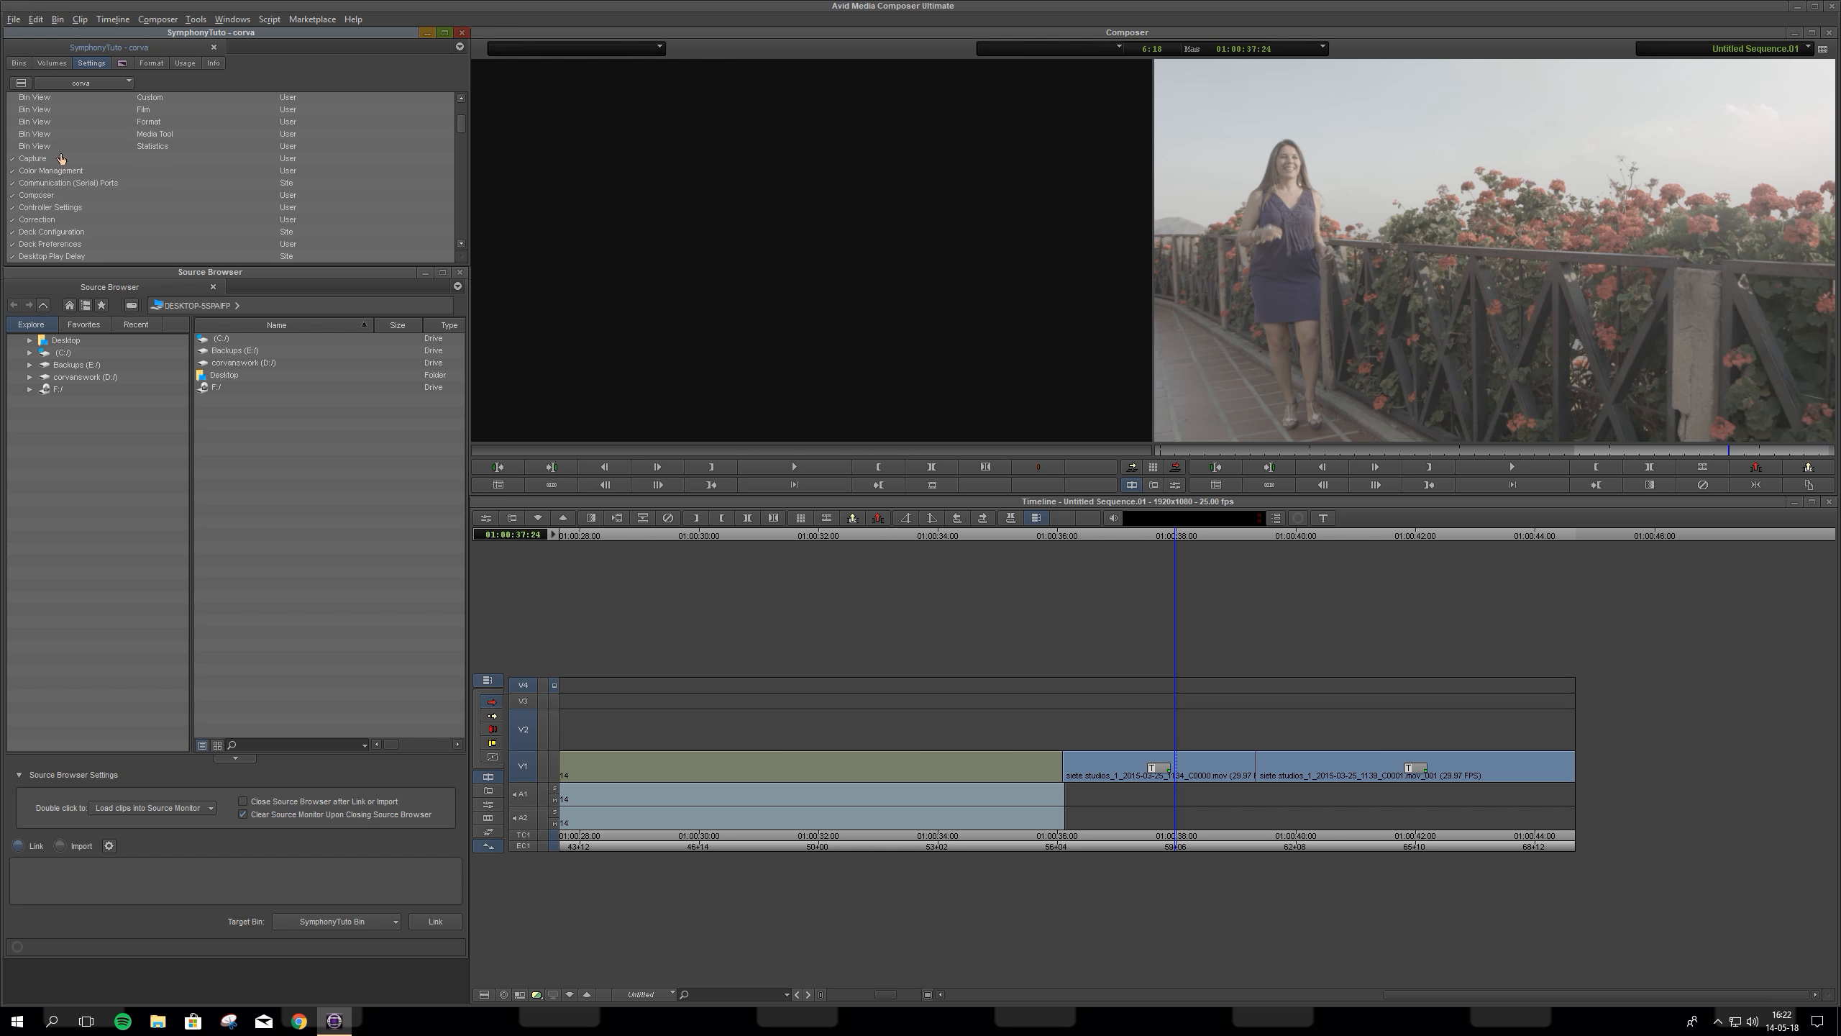
pyautogui.scroll(-2, 64, 224)
pyautogui.scroll(-2, 64, 225)
pyautogui.doubleClick(54, 127)
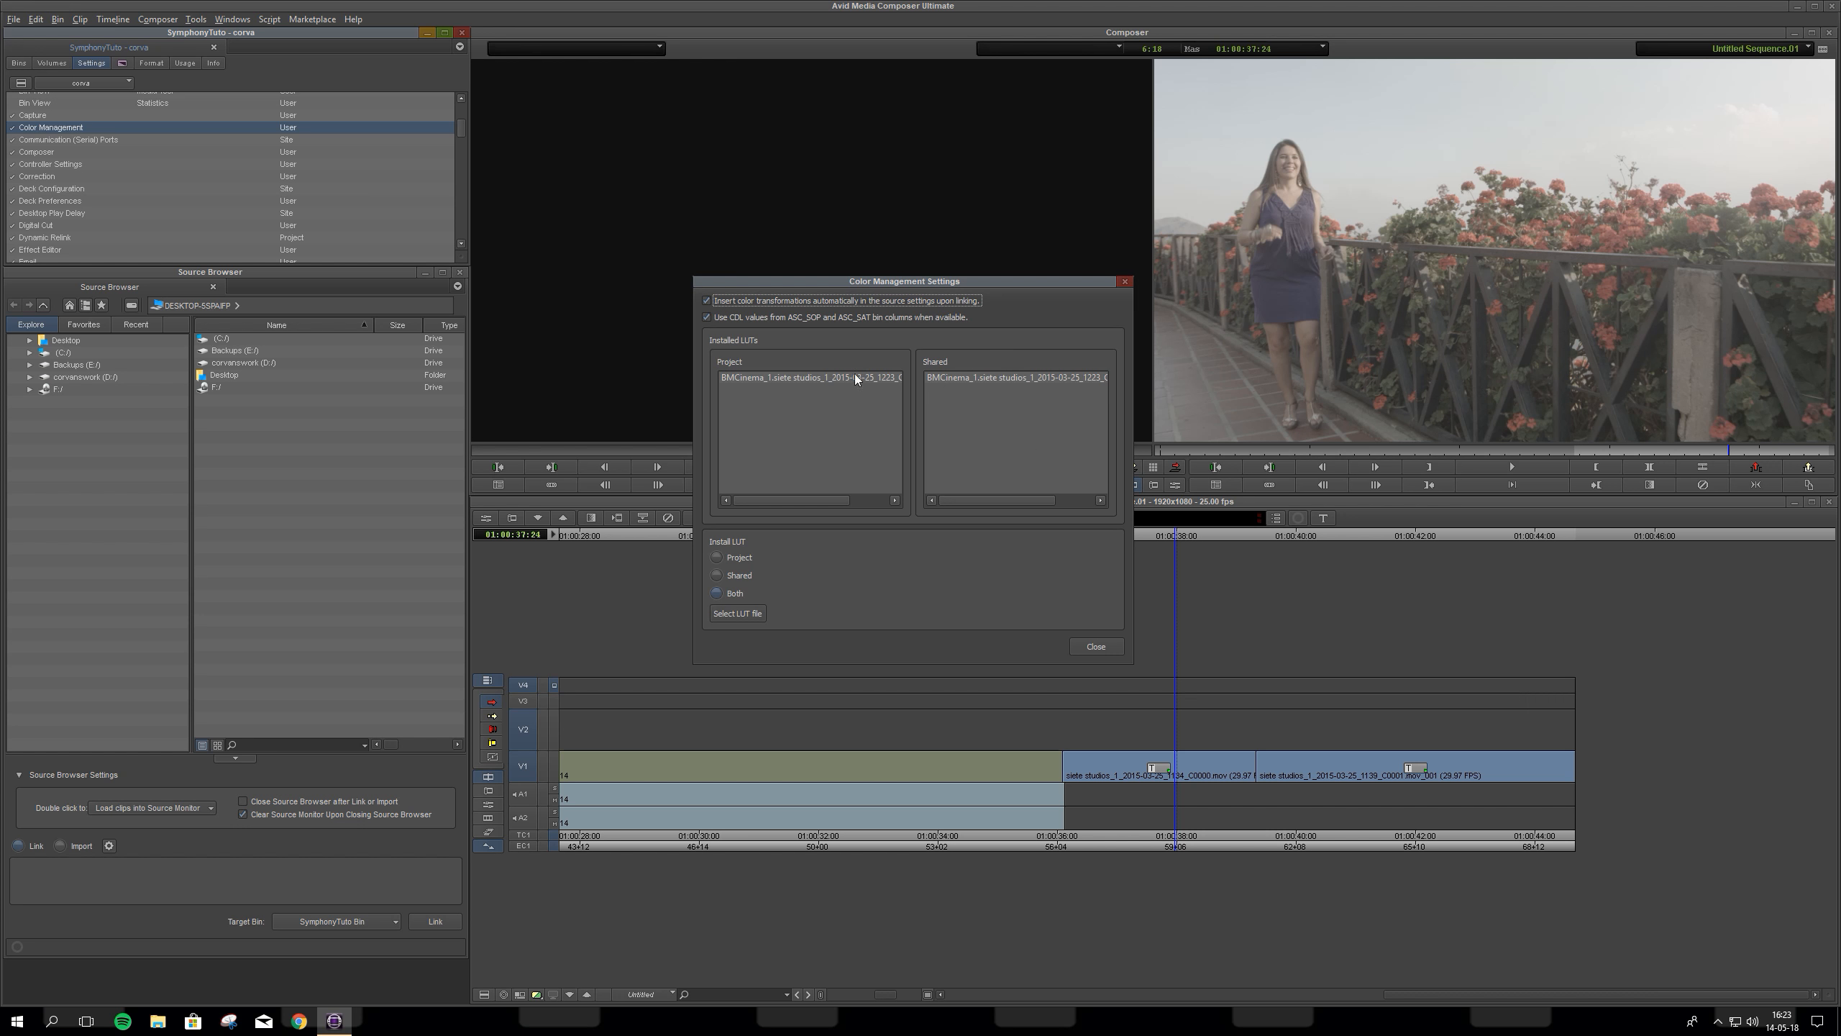
pyautogui.click(747, 556)
pyautogui.click(734, 594)
pyautogui.click(1024, 417)
pyautogui.click(987, 383)
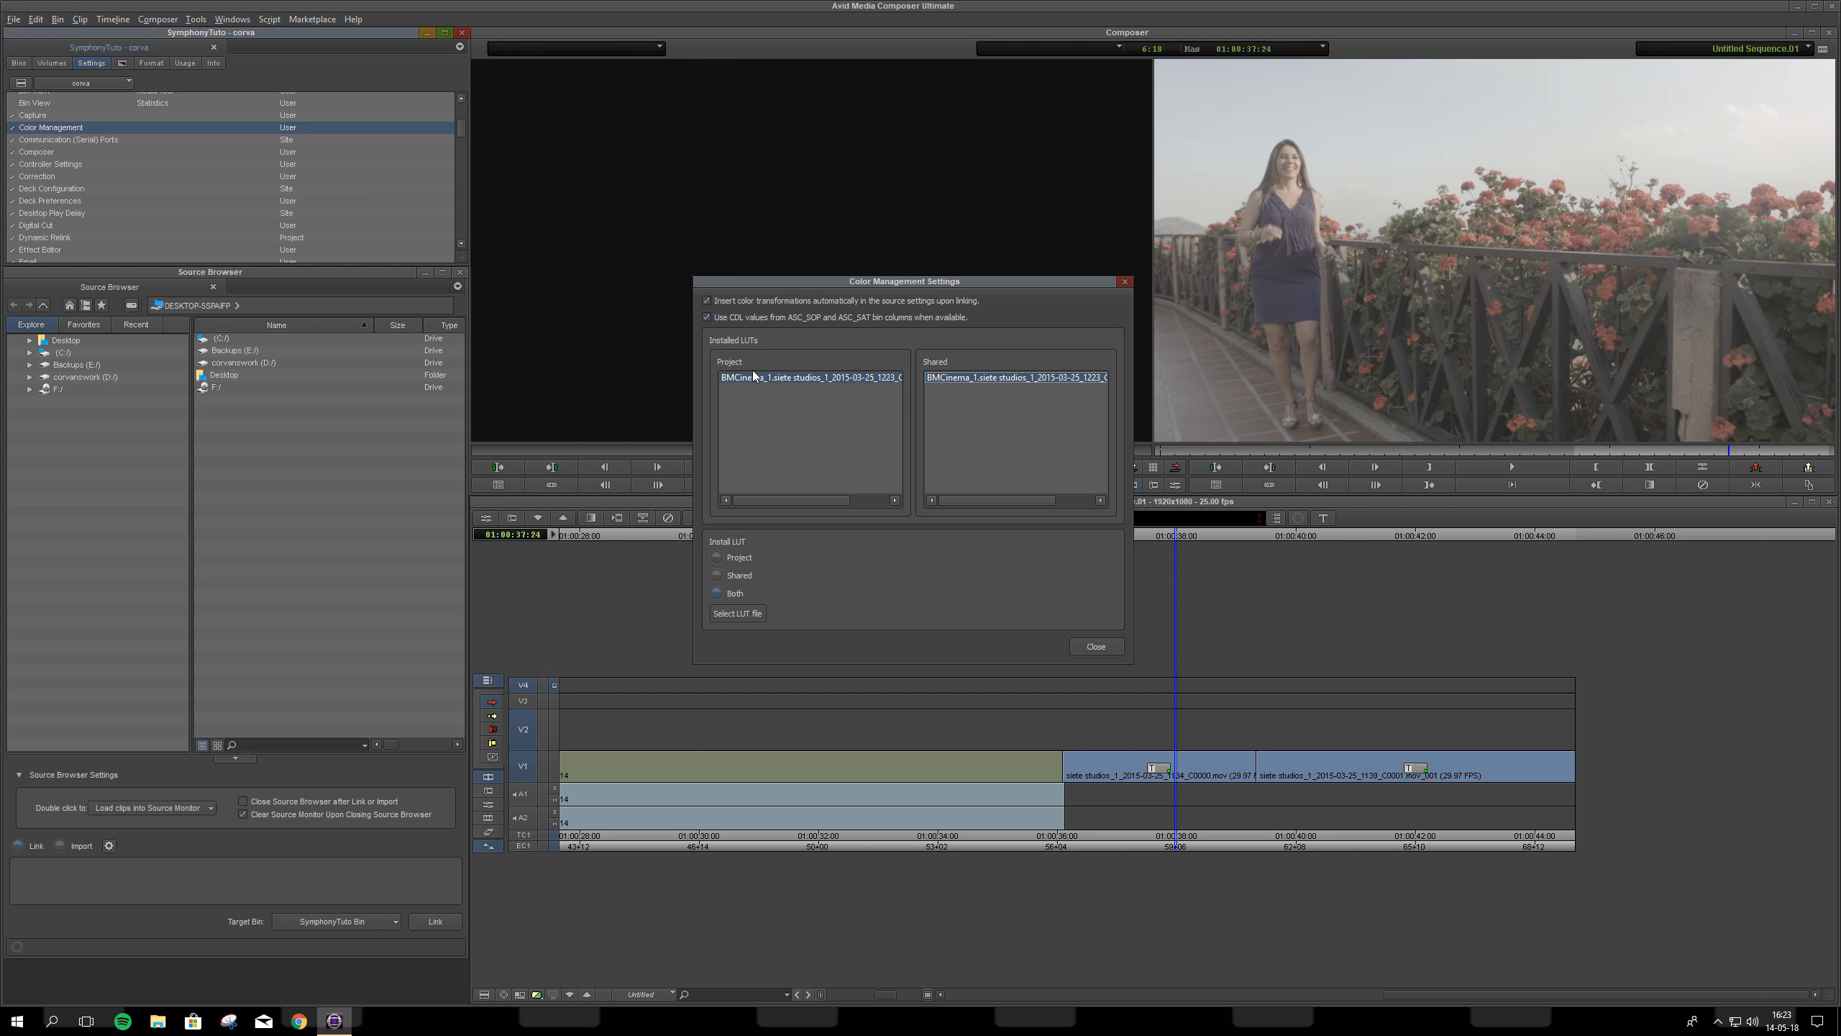
# Step: Browse the LUTs folder on drive D: for an installable LUT file and close the Color Management settings
pyautogui.click(740, 617)
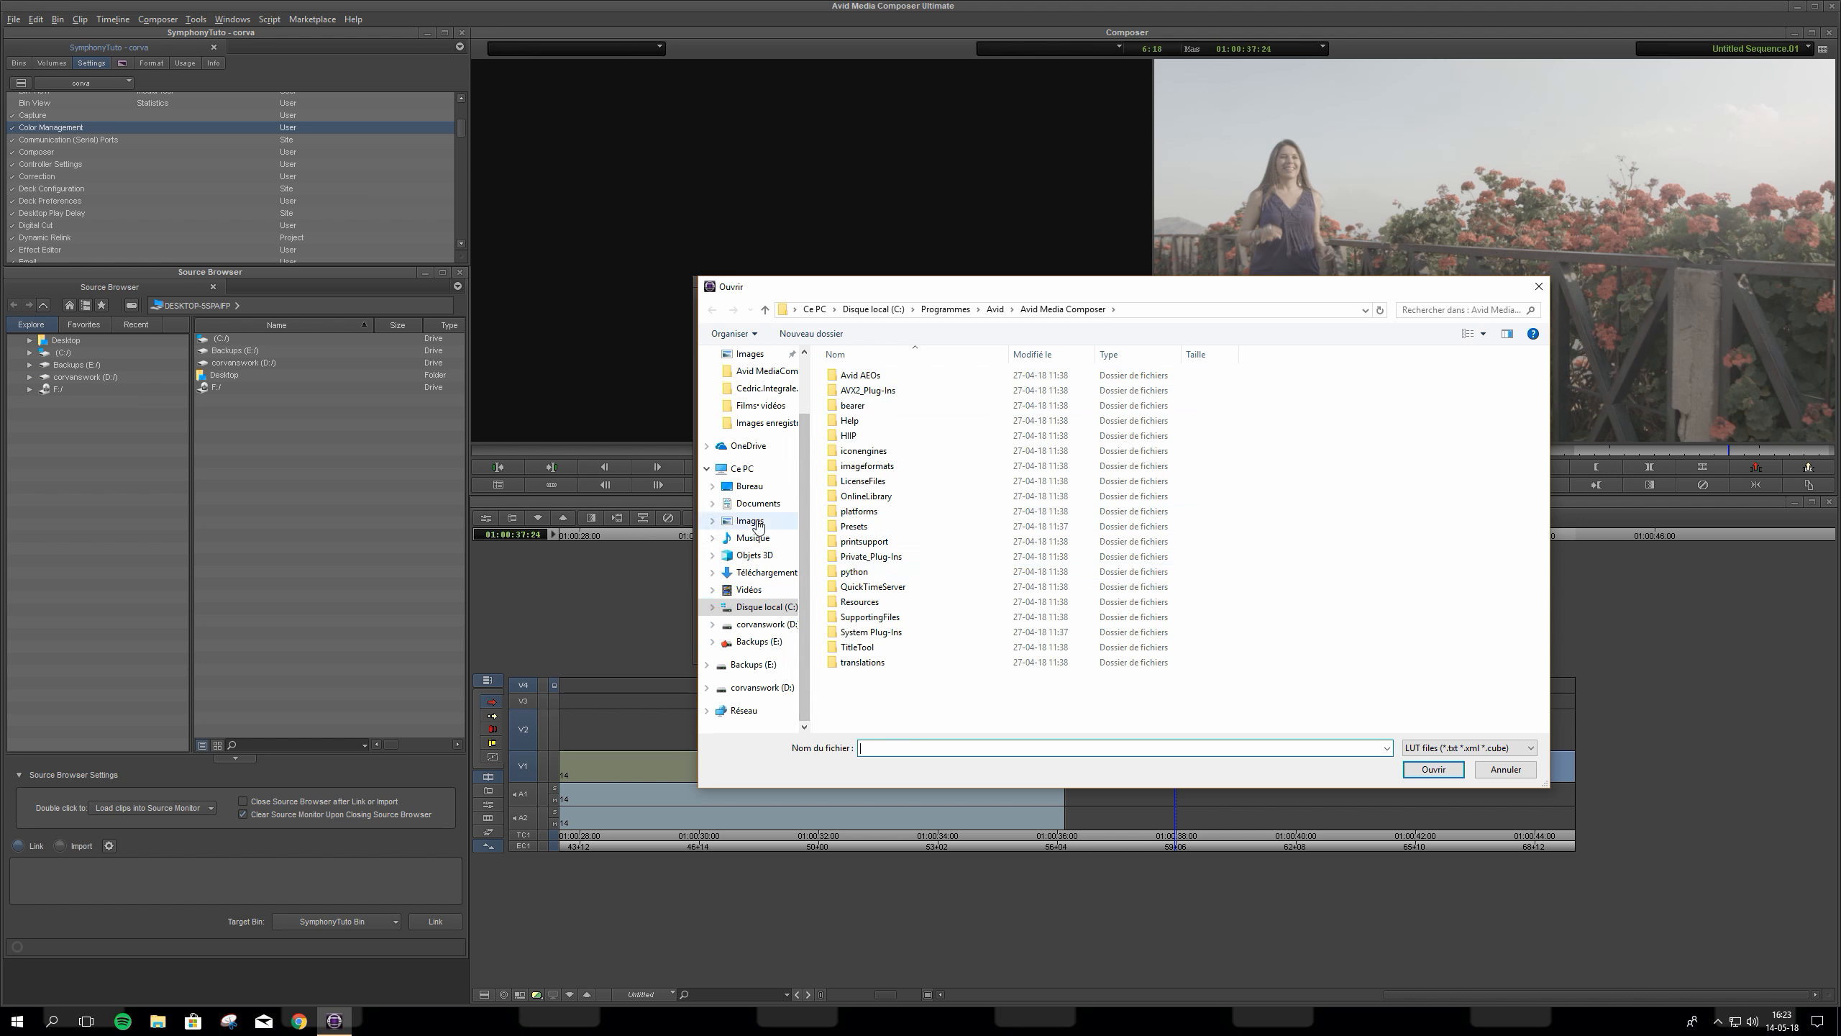
pyautogui.click(764, 628)
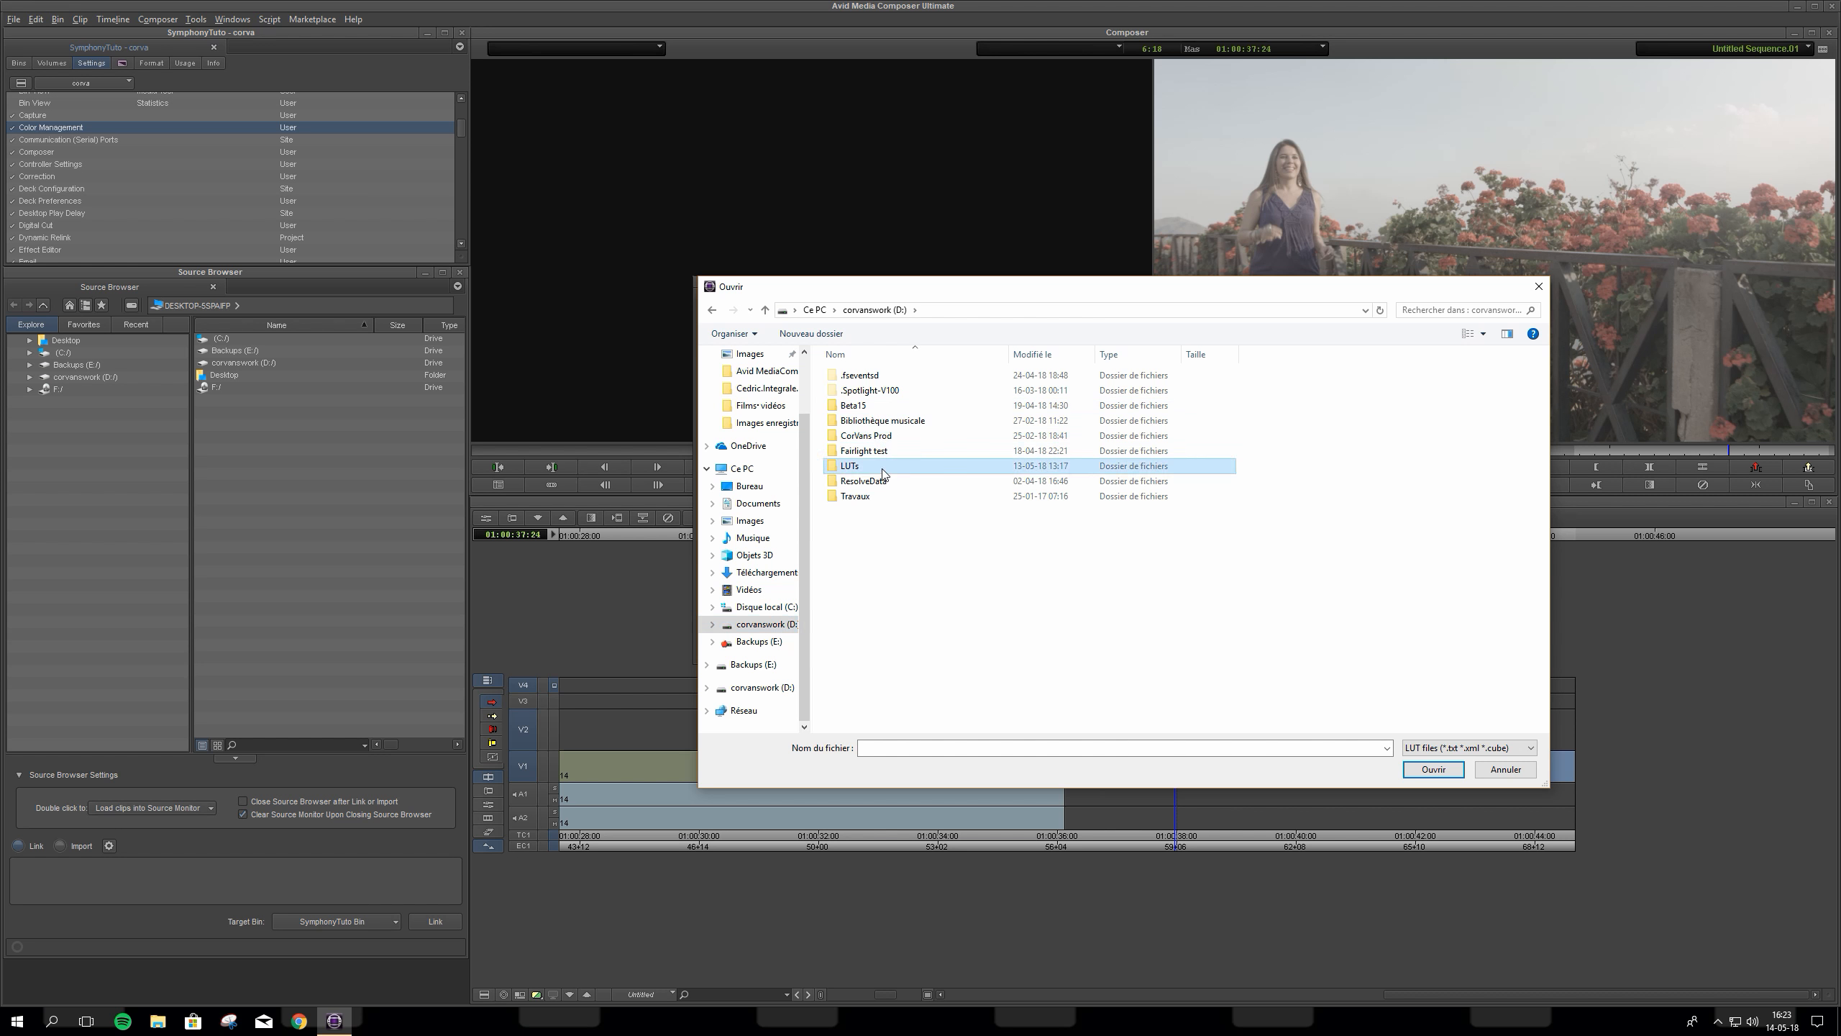
pyautogui.doubleClick(887, 465)
pyautogui.click(890, 375)
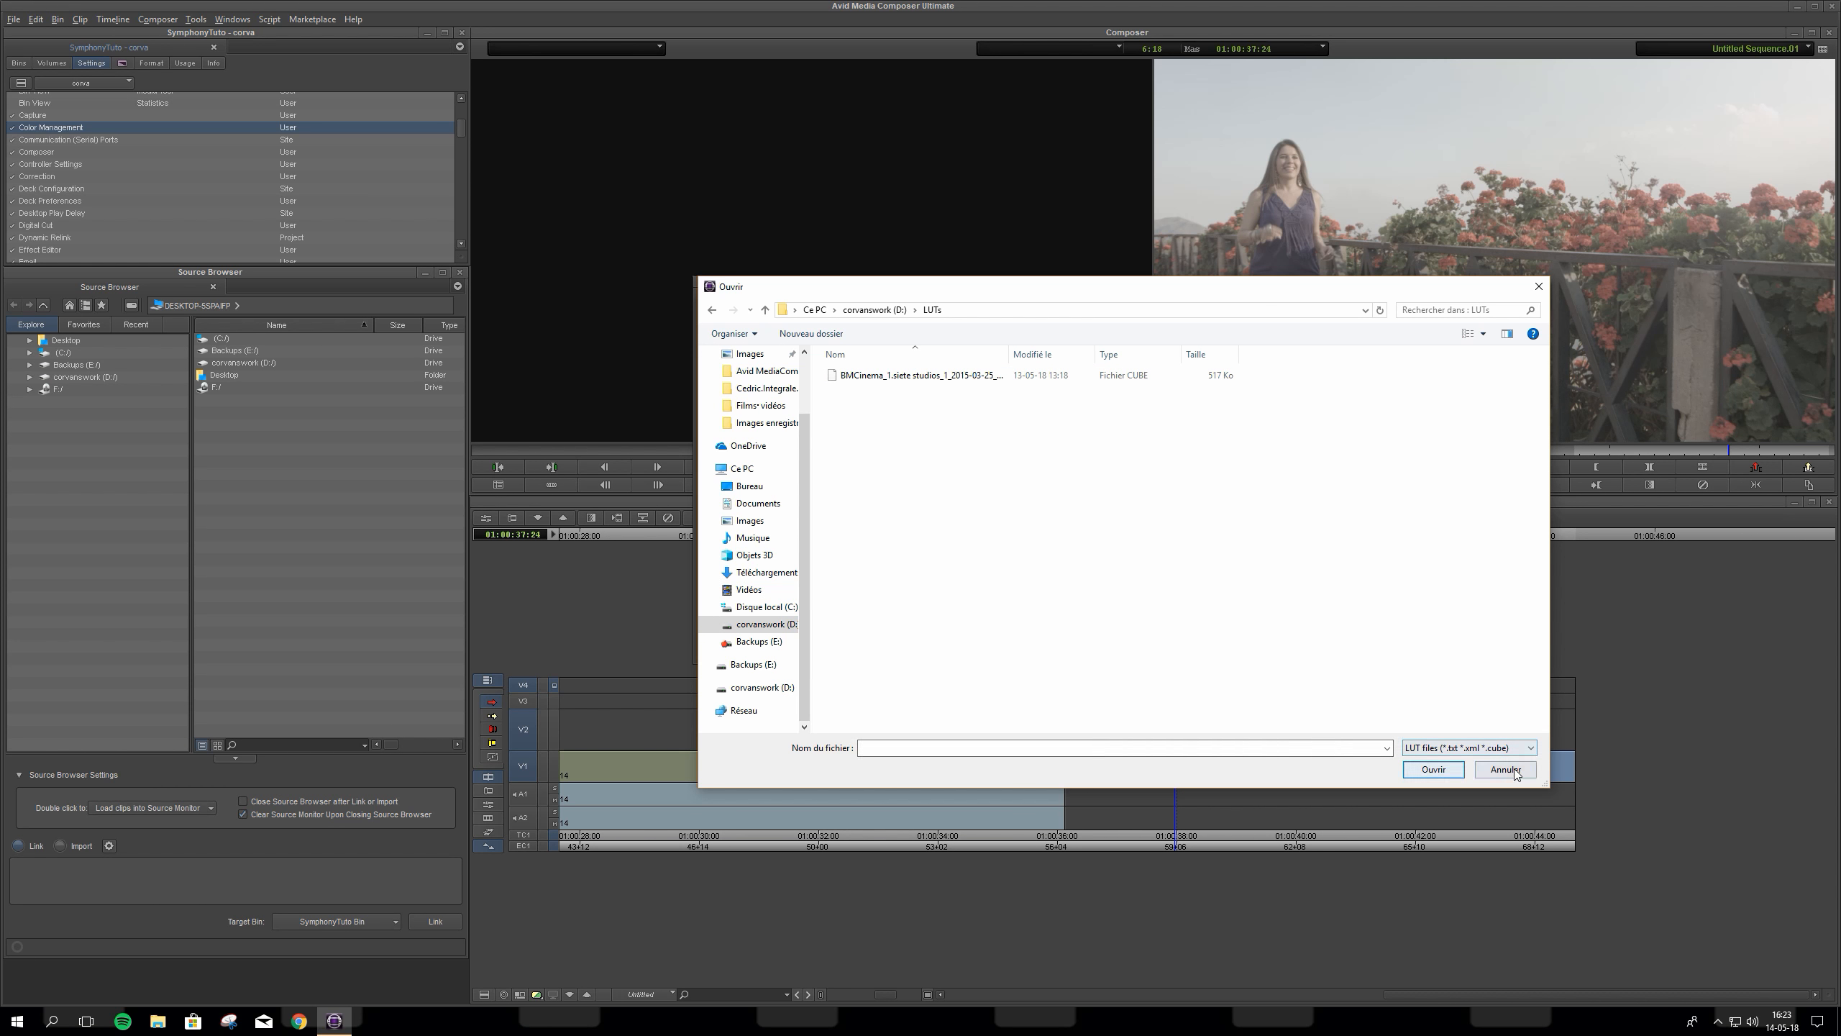
pyautogui.click(1433, 769)
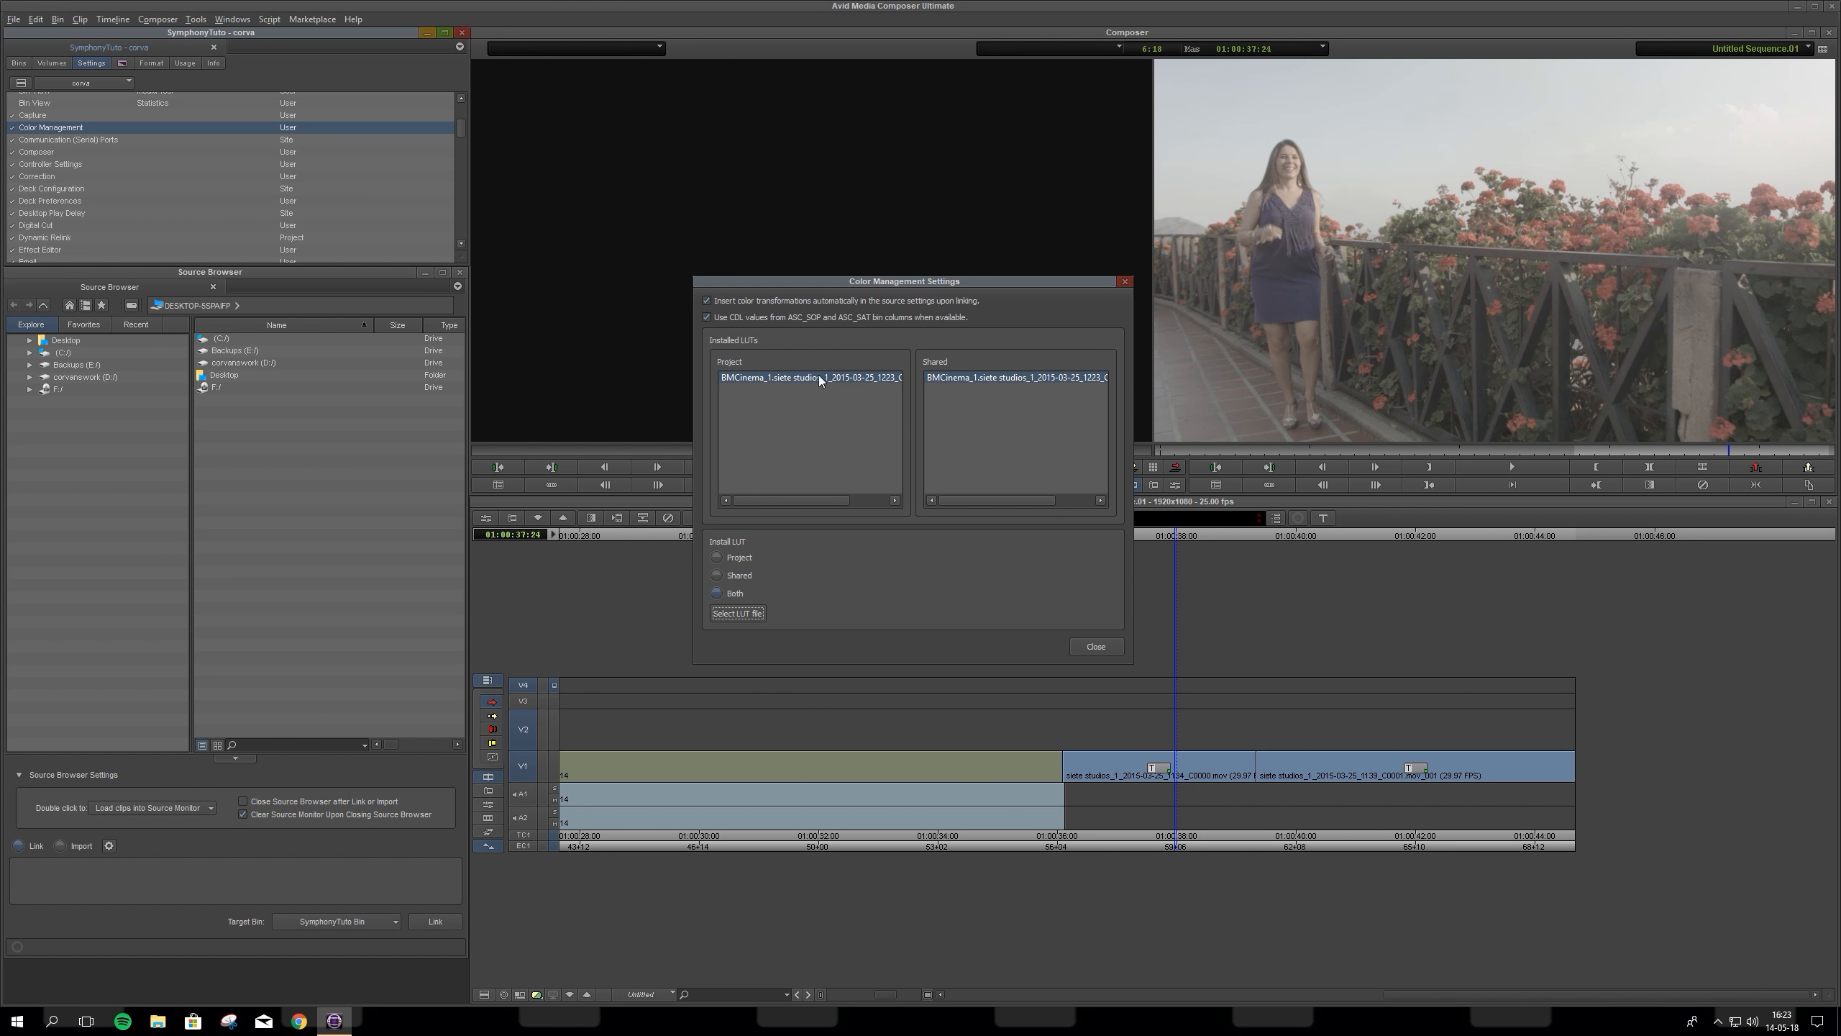
pyautogui.click(1093, 645)
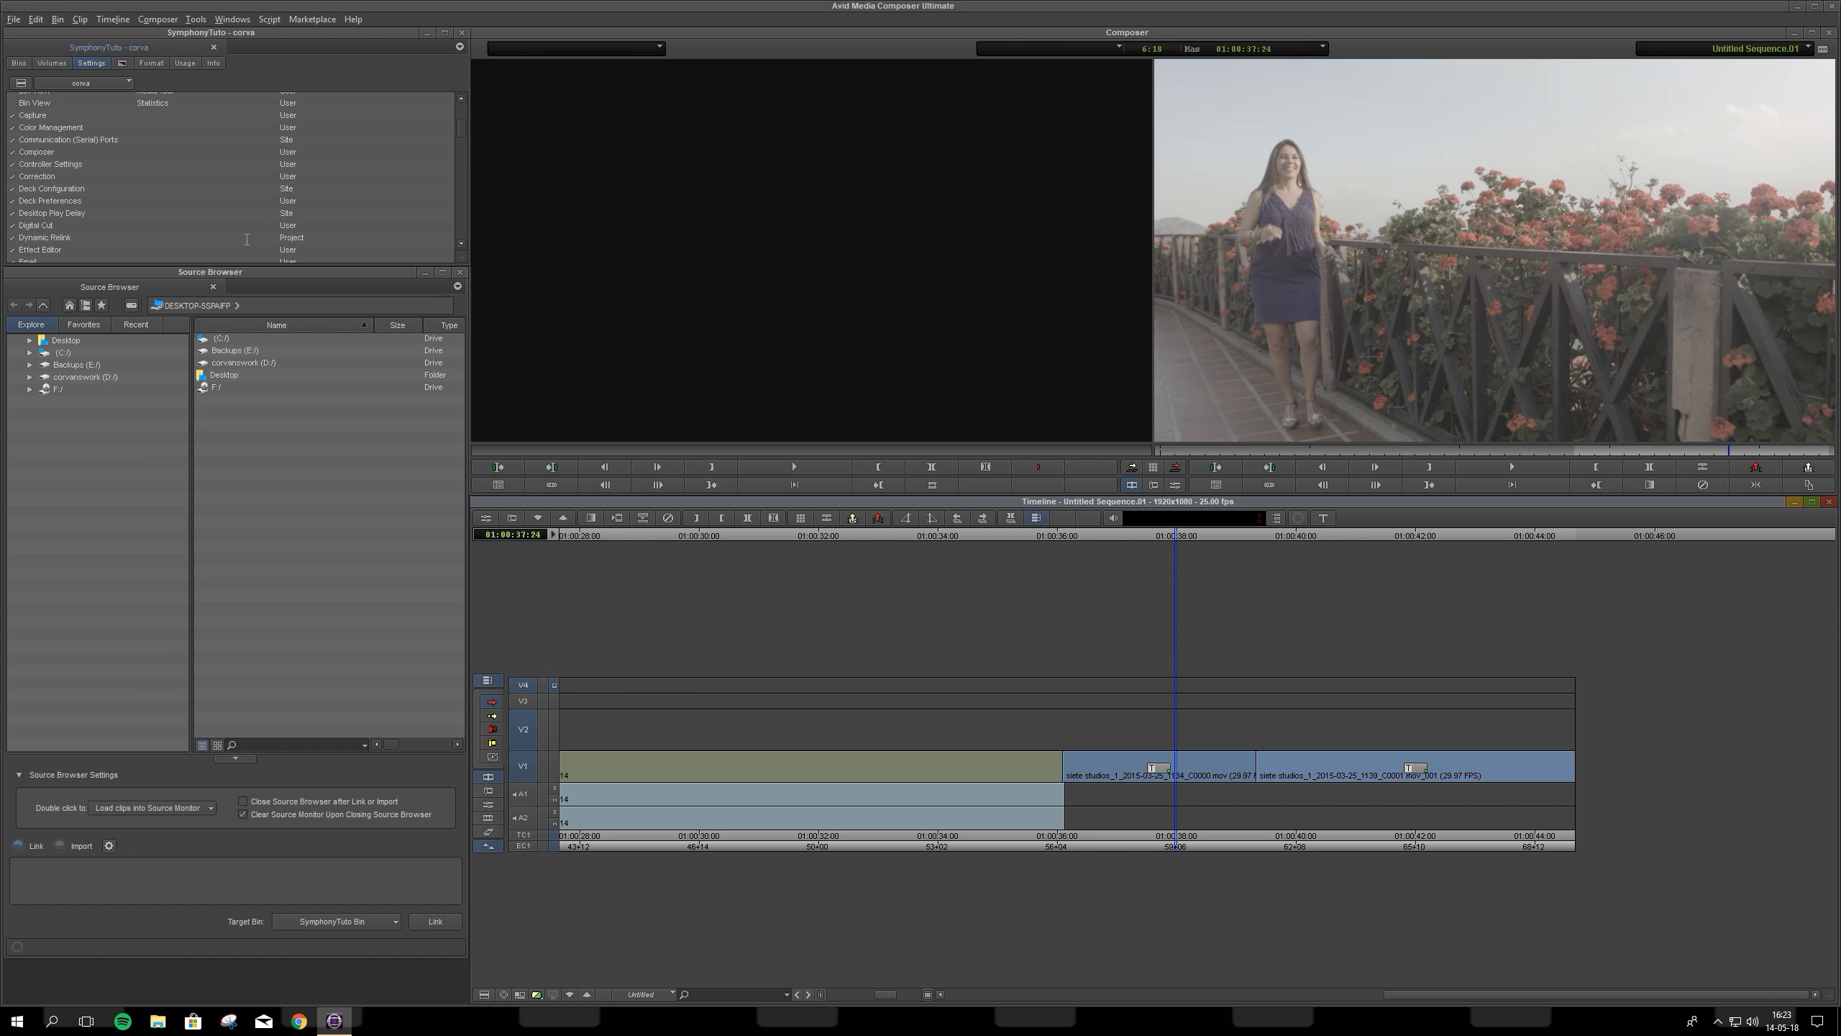
# Step: Apply the Color LUT image effect to the terrace walking clip on V1
pyautogui.click(122, 65)
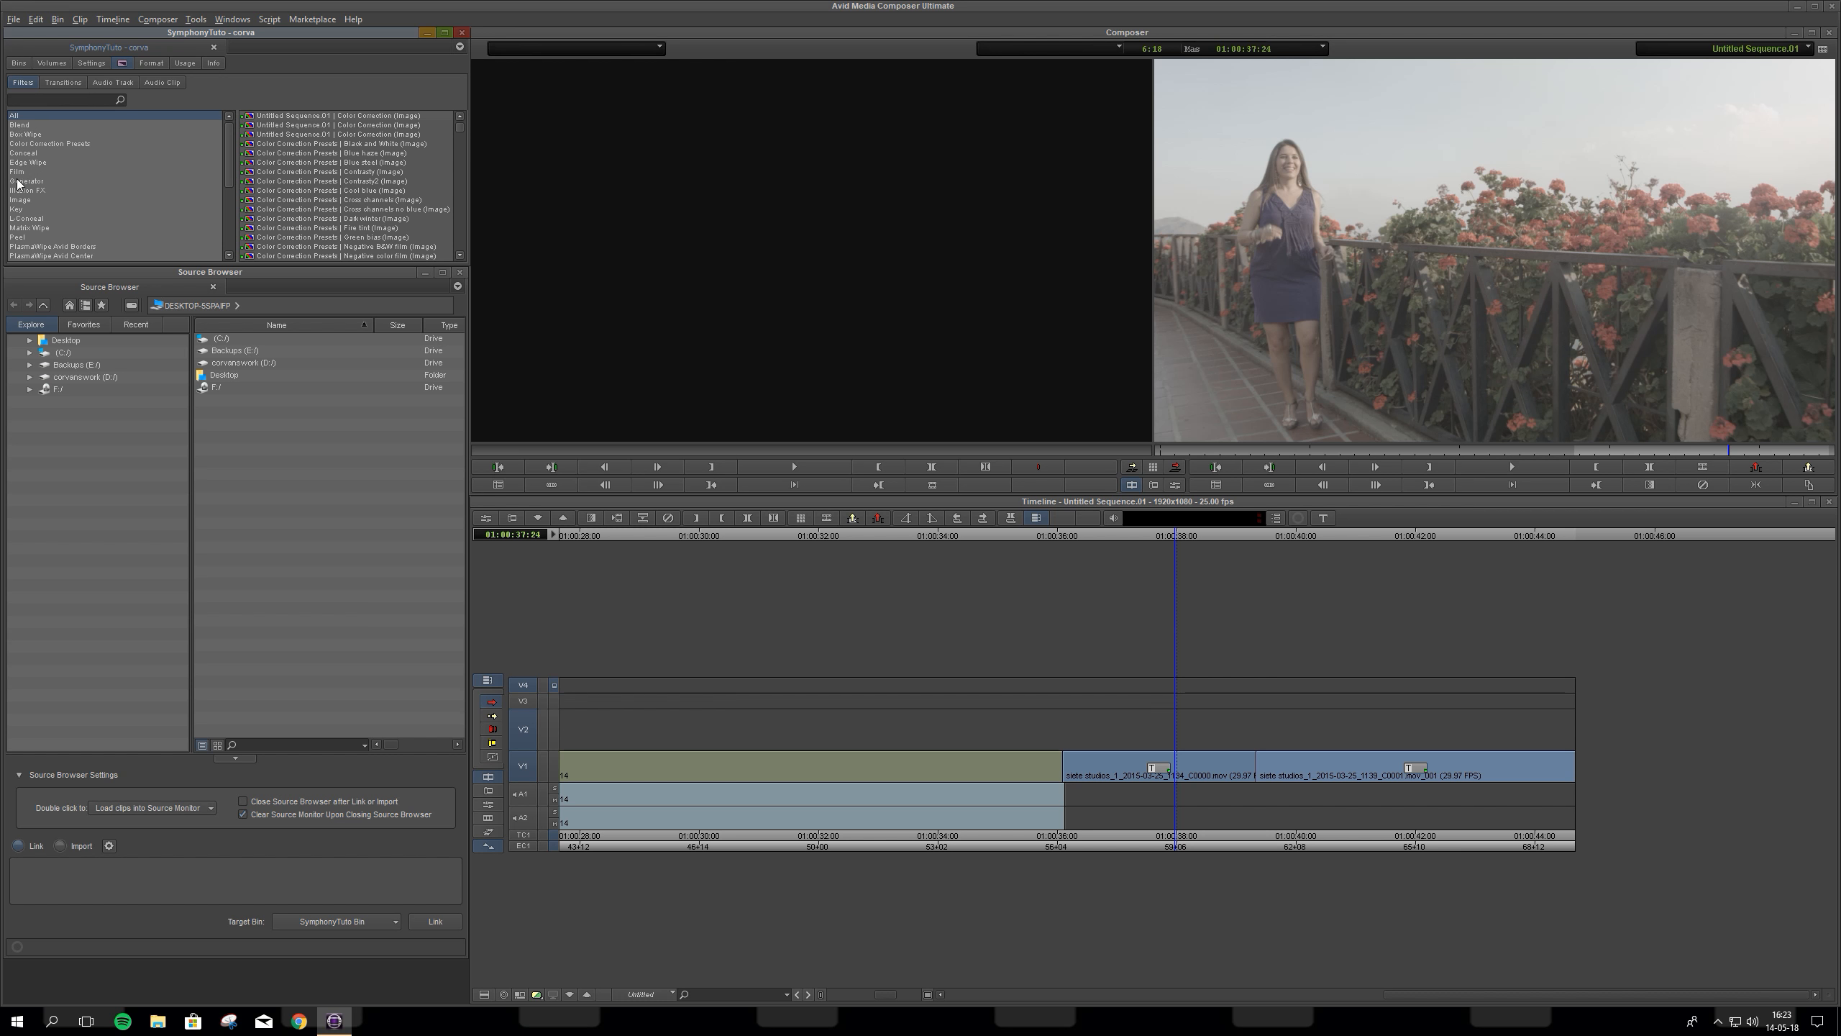
pyautogui.click(29, 200)
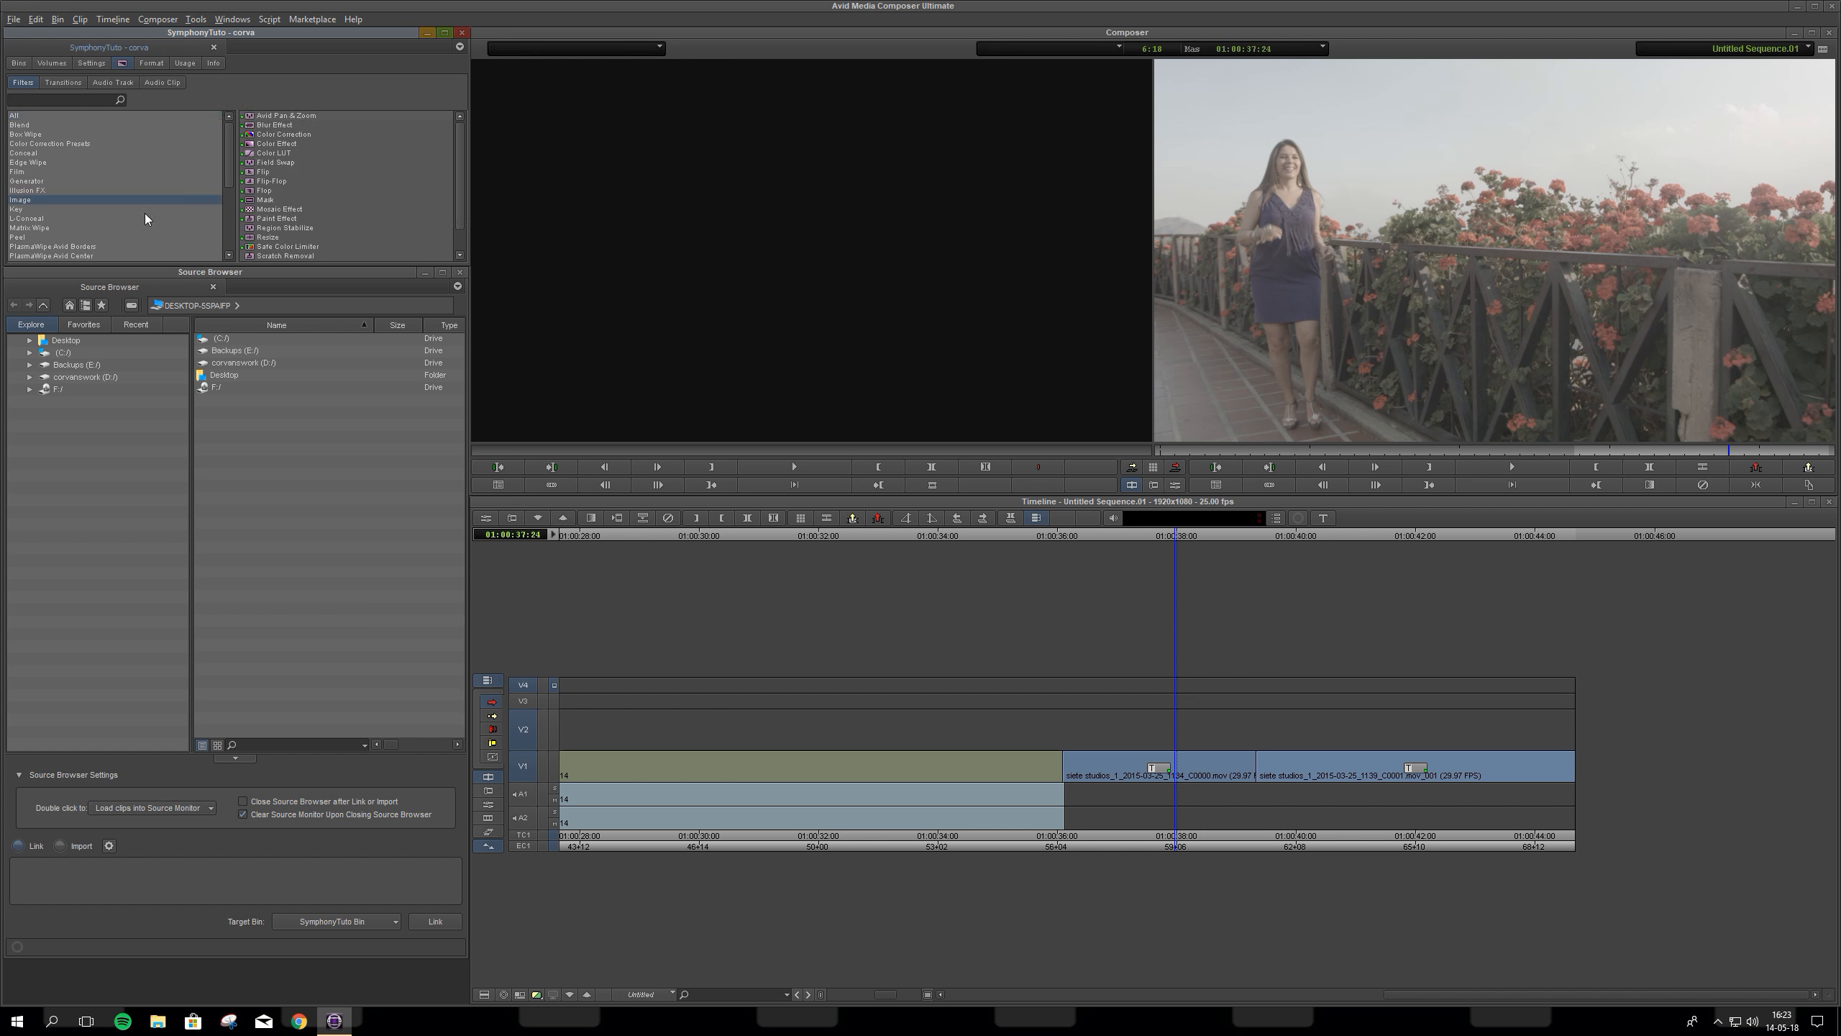
pyautogui.click(254, 152)
pyautogui.moveTo(259, 155); pyautogui.dragTo(1130, 769)
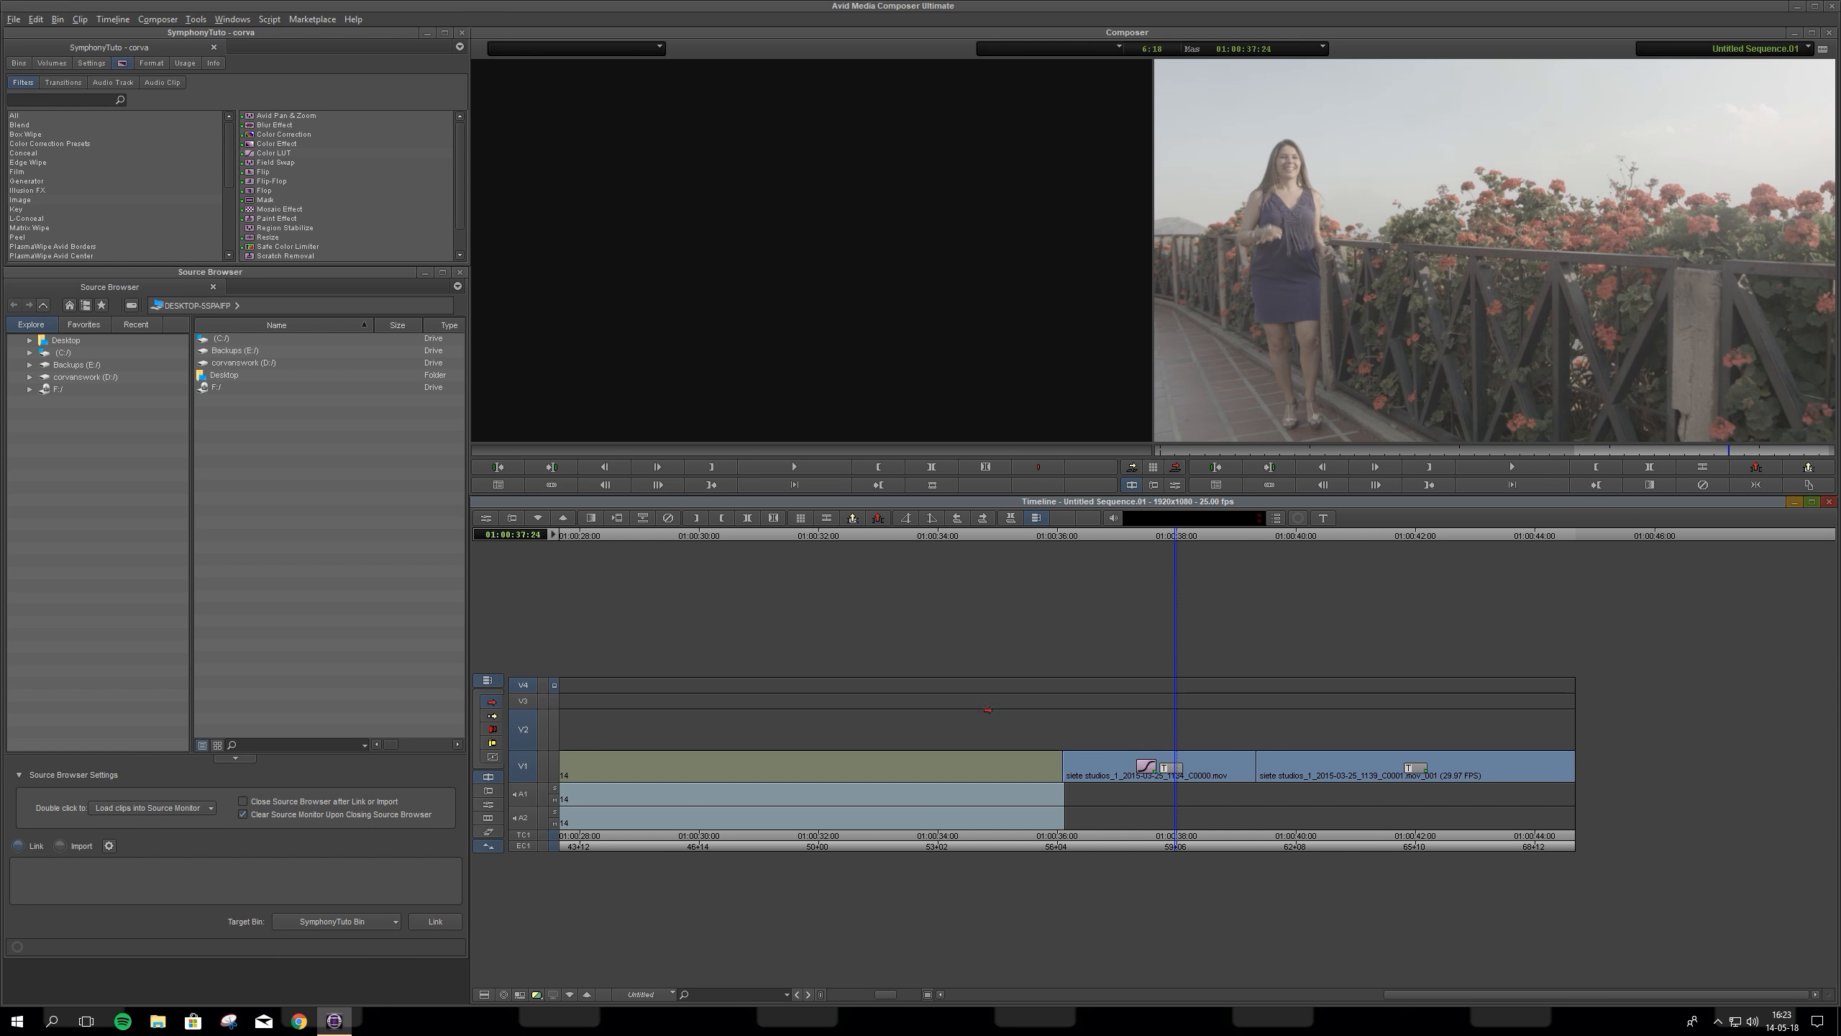
# Step: Open the V1 clip's Color LUT effect for editing and choose the BMCinema_1 LUT
pyautogui.click(487, 807)
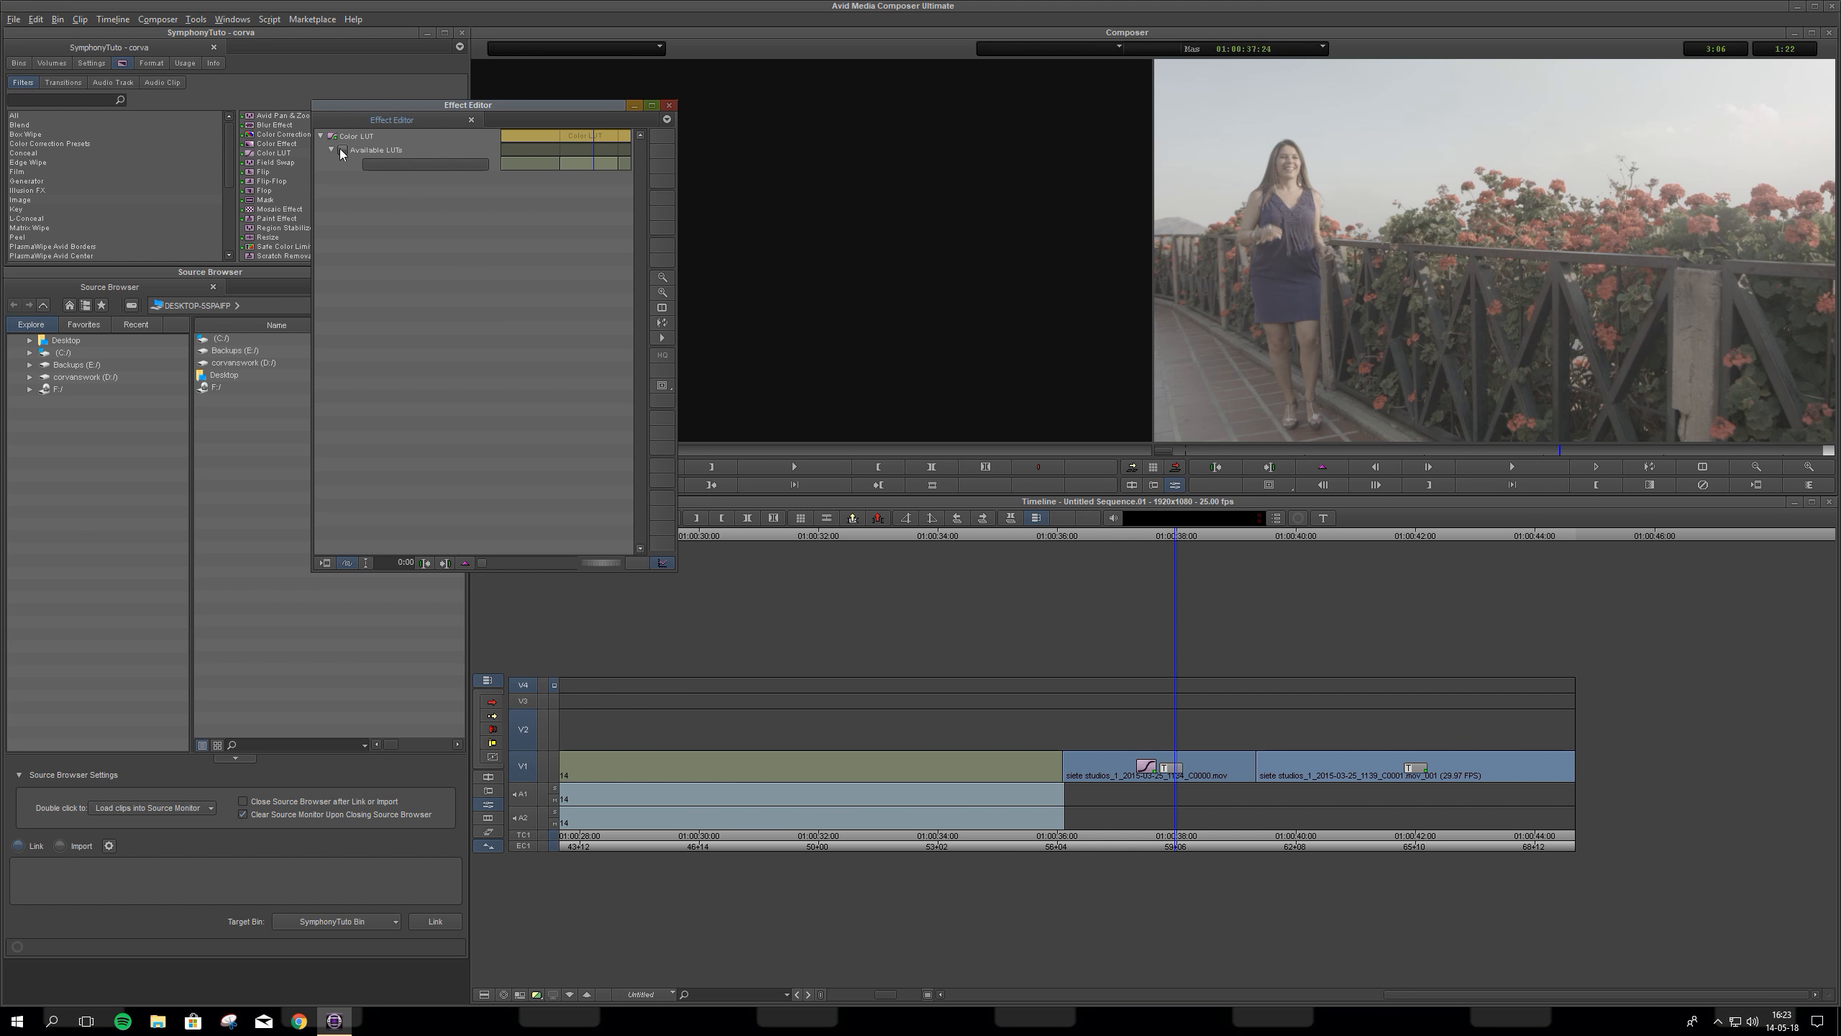
pyautogui.click(442, 166)
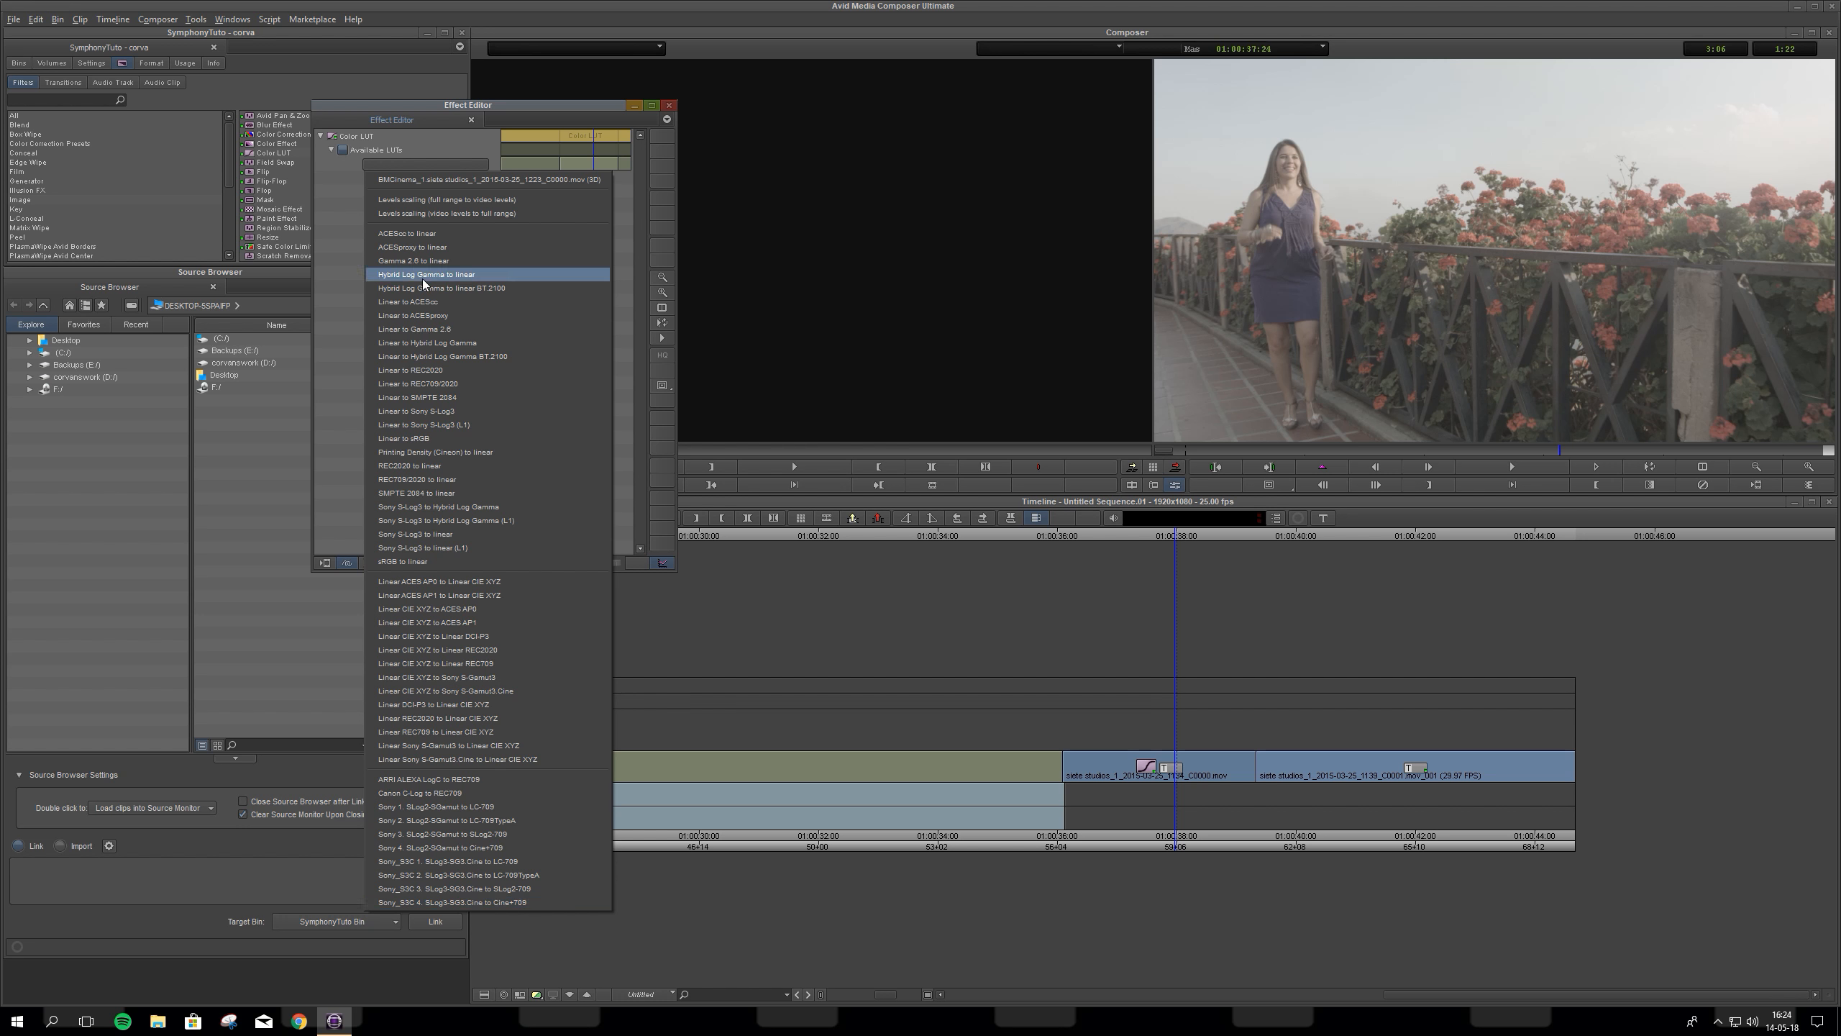
pyautogui.click(456, 181)
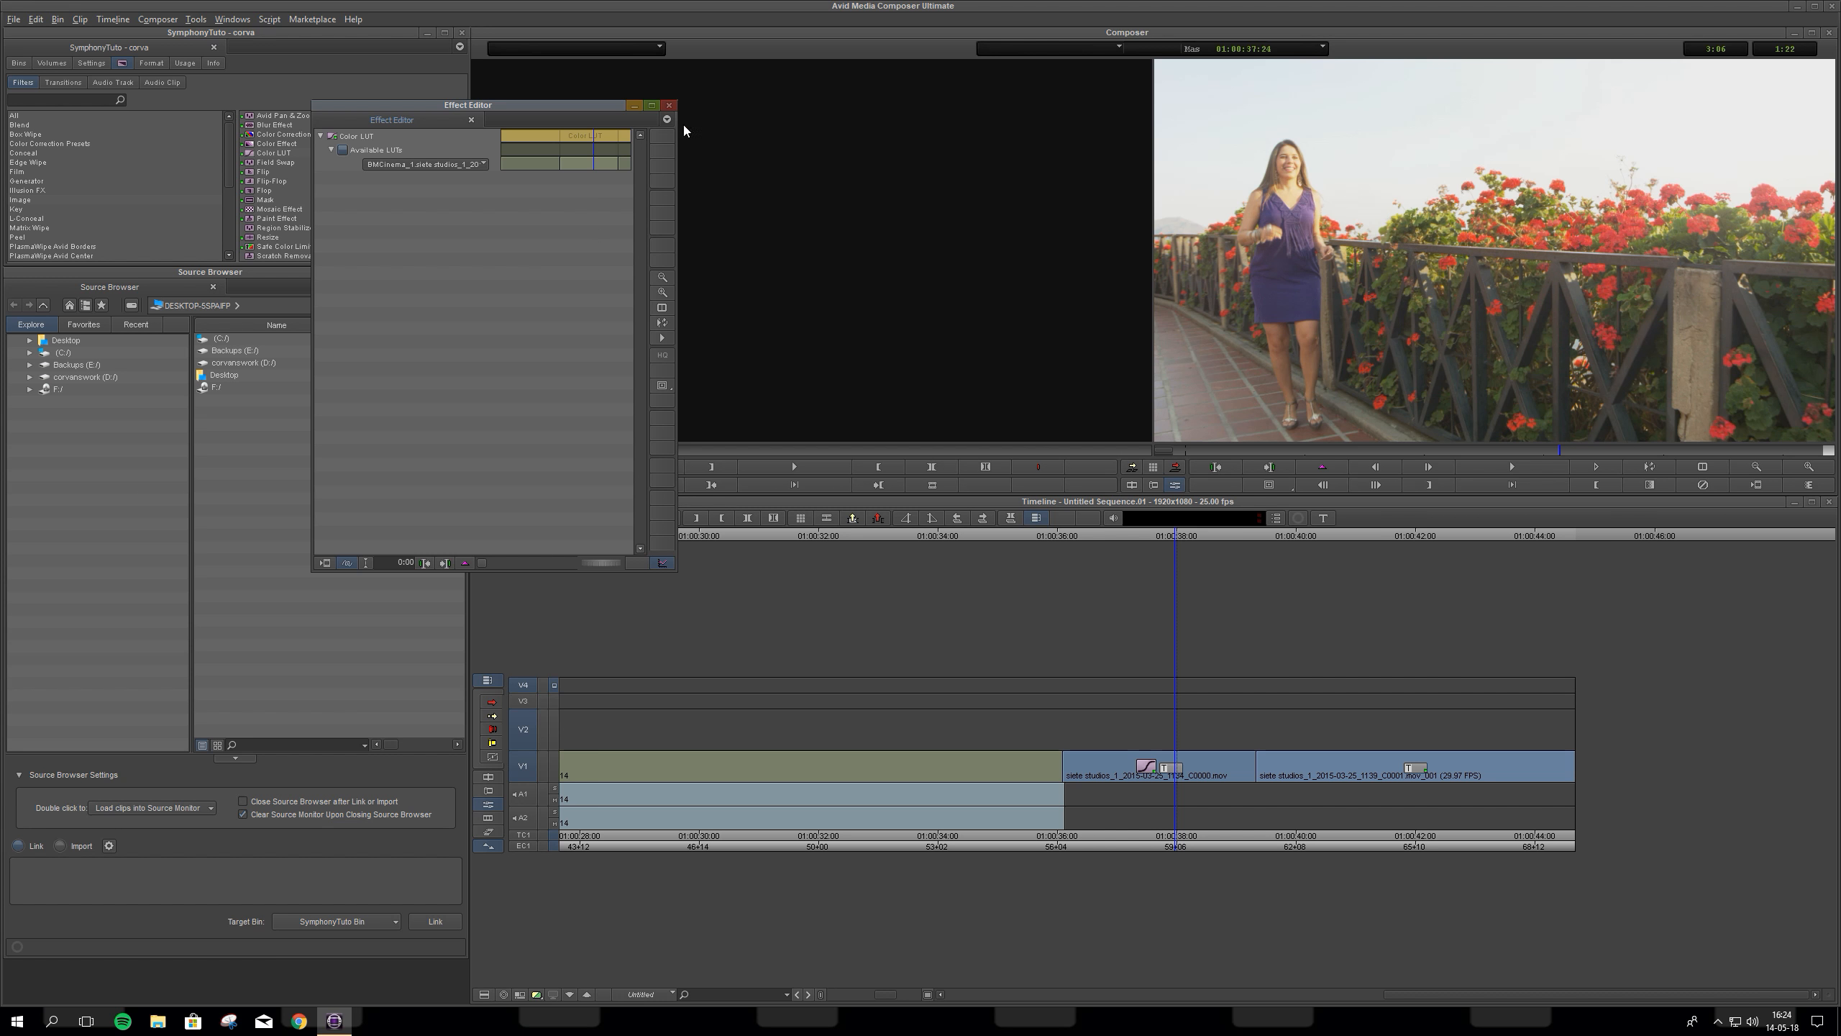
# Step: Remove the Color LUT effect from the V1 clip and close the effect editor
pyautogui.click(1703, 484)
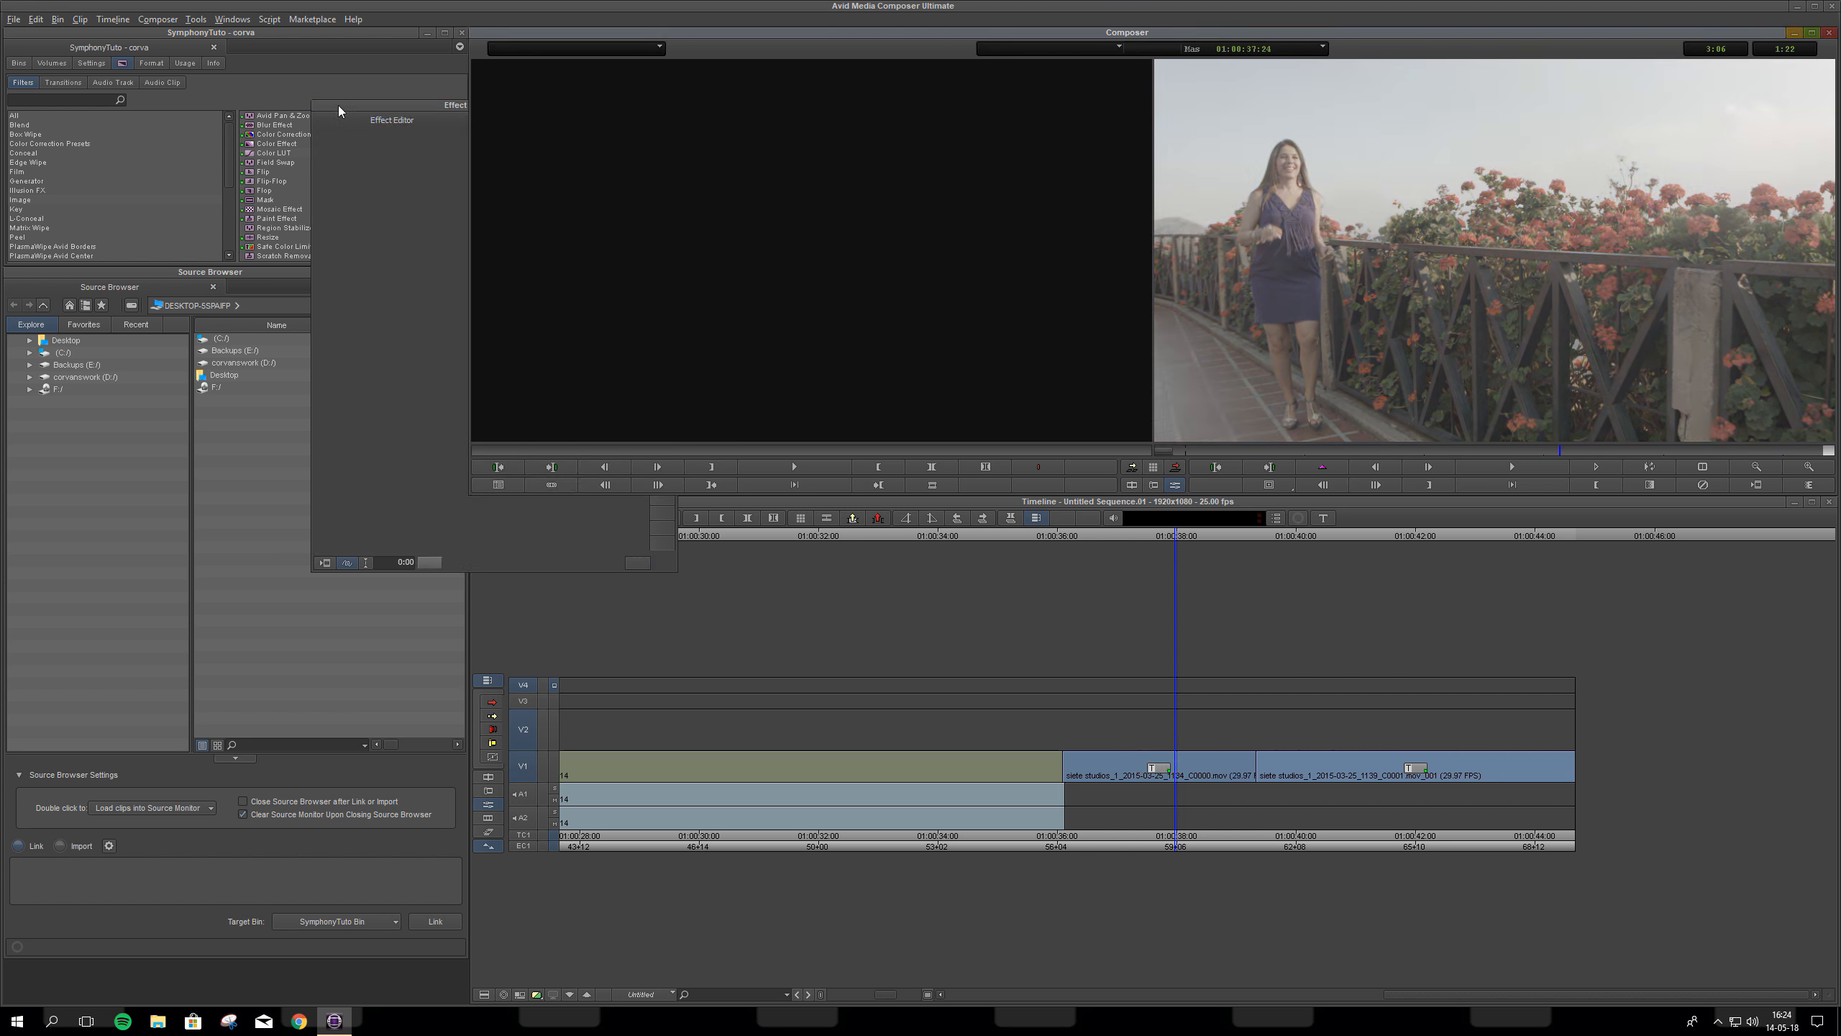
pyautogui.click(667, 107)
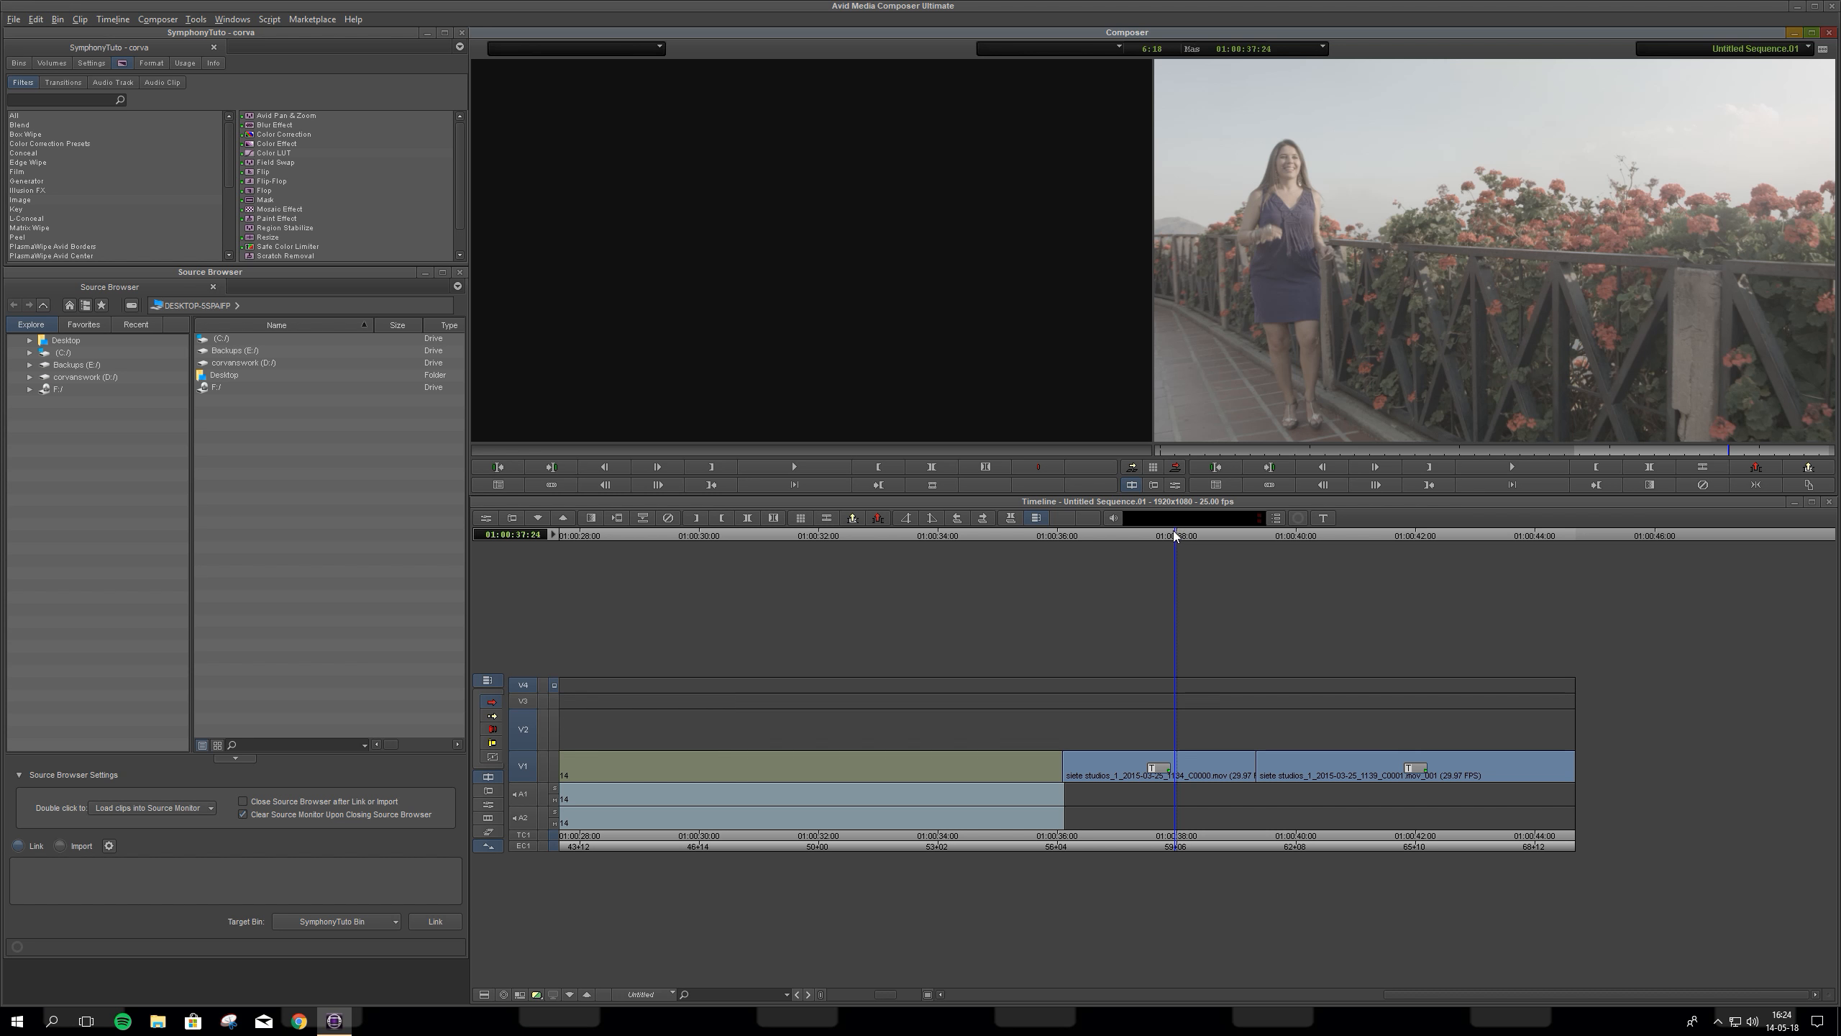
# Step: Split the empty V4 track at the start of the first terrace clip, at 01:00:36:02
pyautogui.click(985, 685)
pyautogui.click(1016, 702)
pyautogui.click(1041, 727)
pyautogui.click(1080, 701)
pyautogui.click(1119, 683)
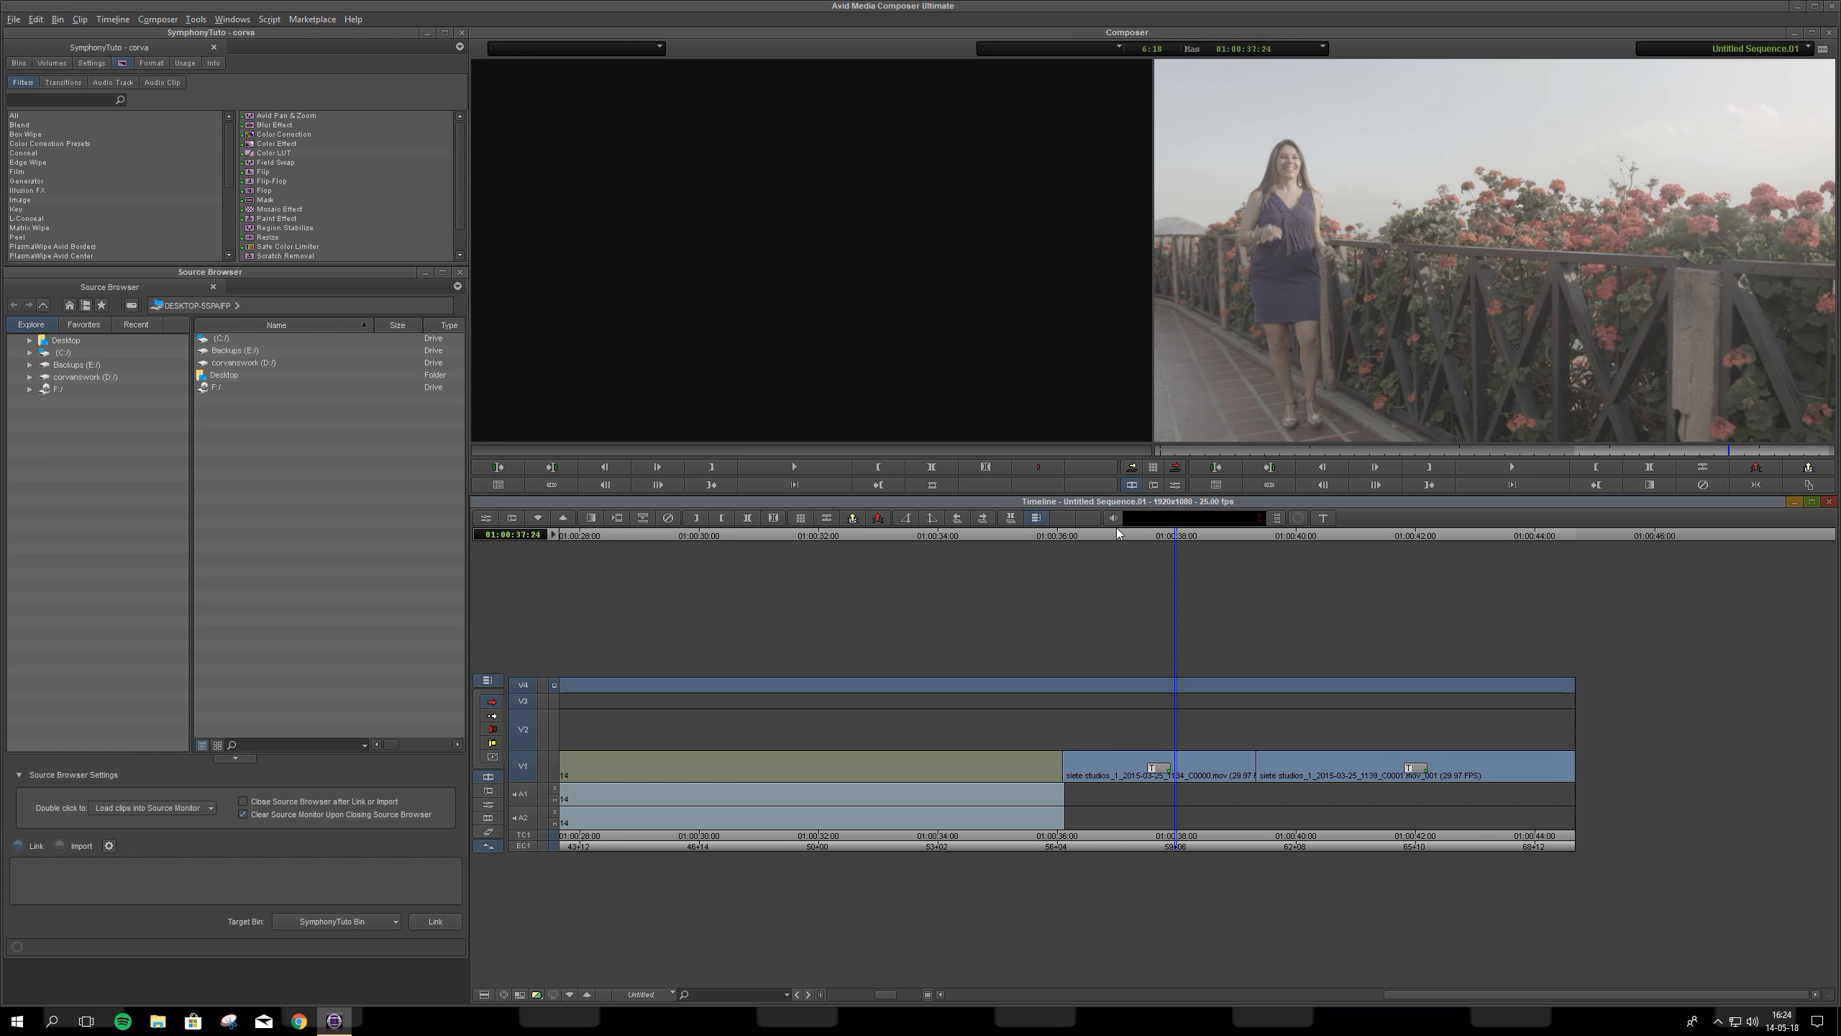
pyautogui.moveTo(1132, 535); pyautogui.dragTo(1048, 549)
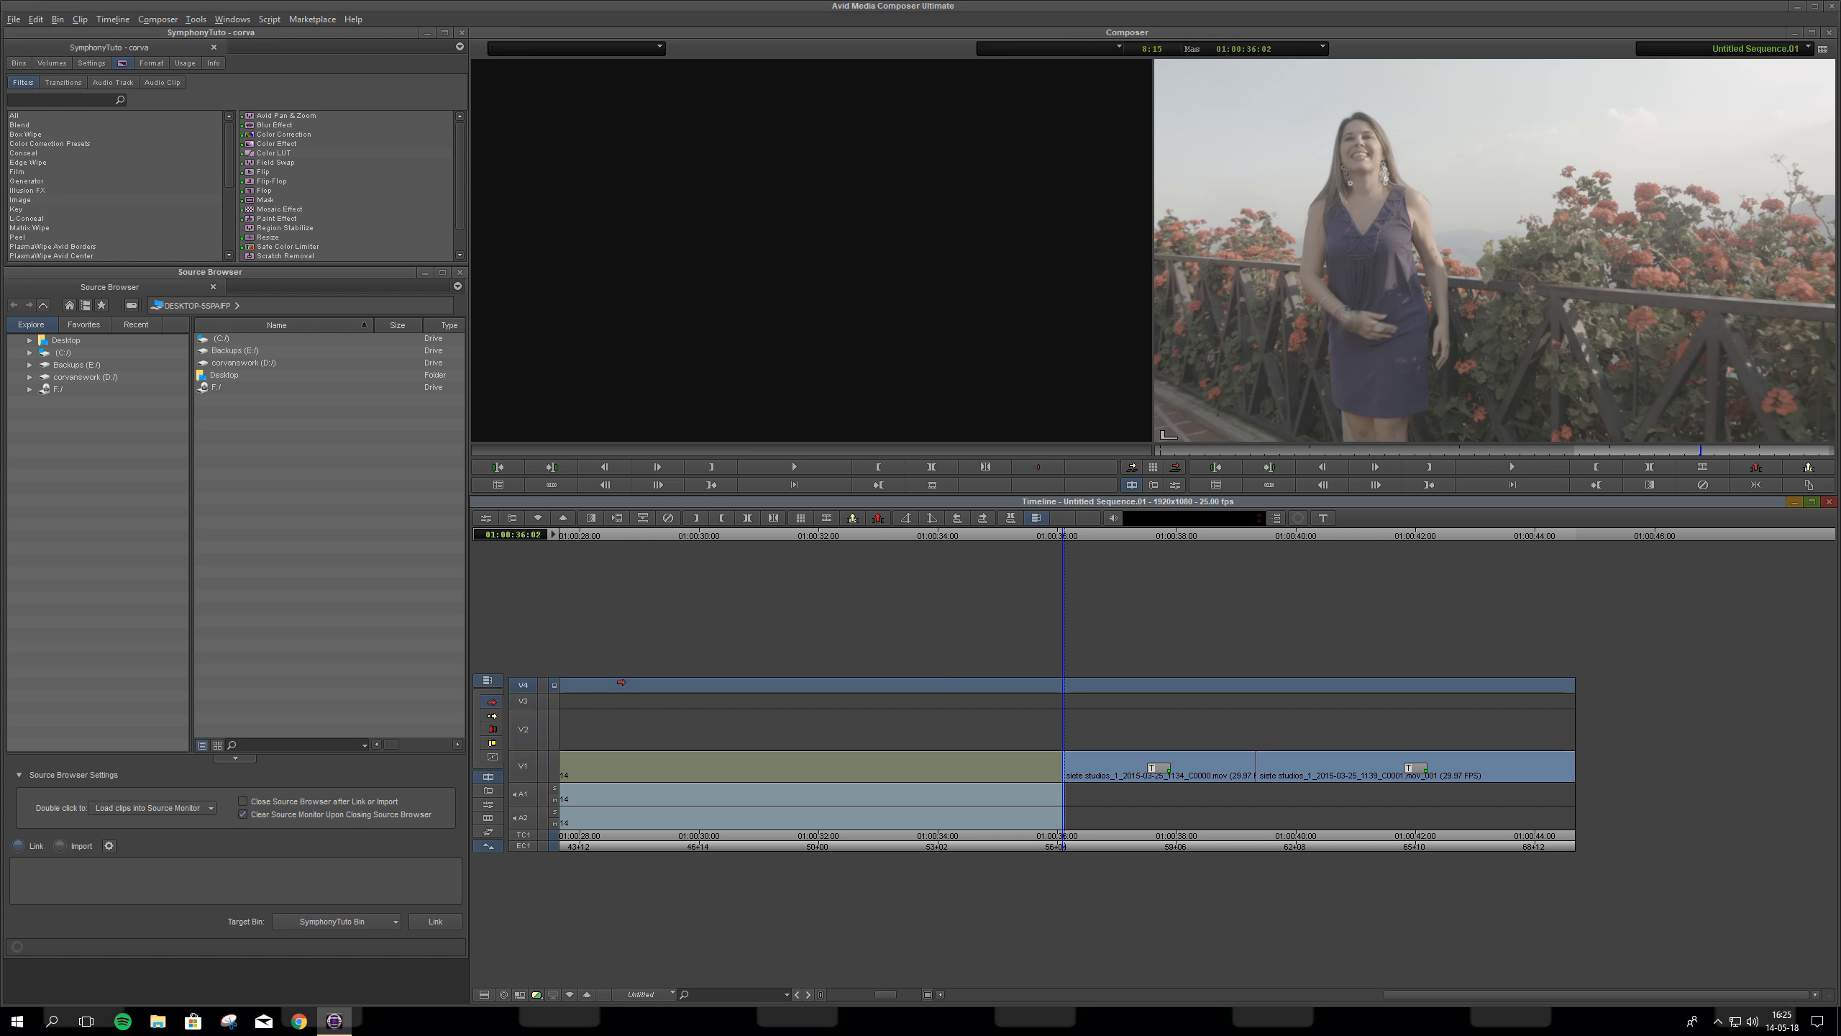
pyautogui.click(828, 518)
# Step: Apply the Color LUT effect to the V4 filler segment above the two terrace clips
pyautogui.click(1207, 534)
pyautogui.click(1123, 686)
pyautogui.moveTo(273, 153); pyautogui.dragTo(1158, 686)
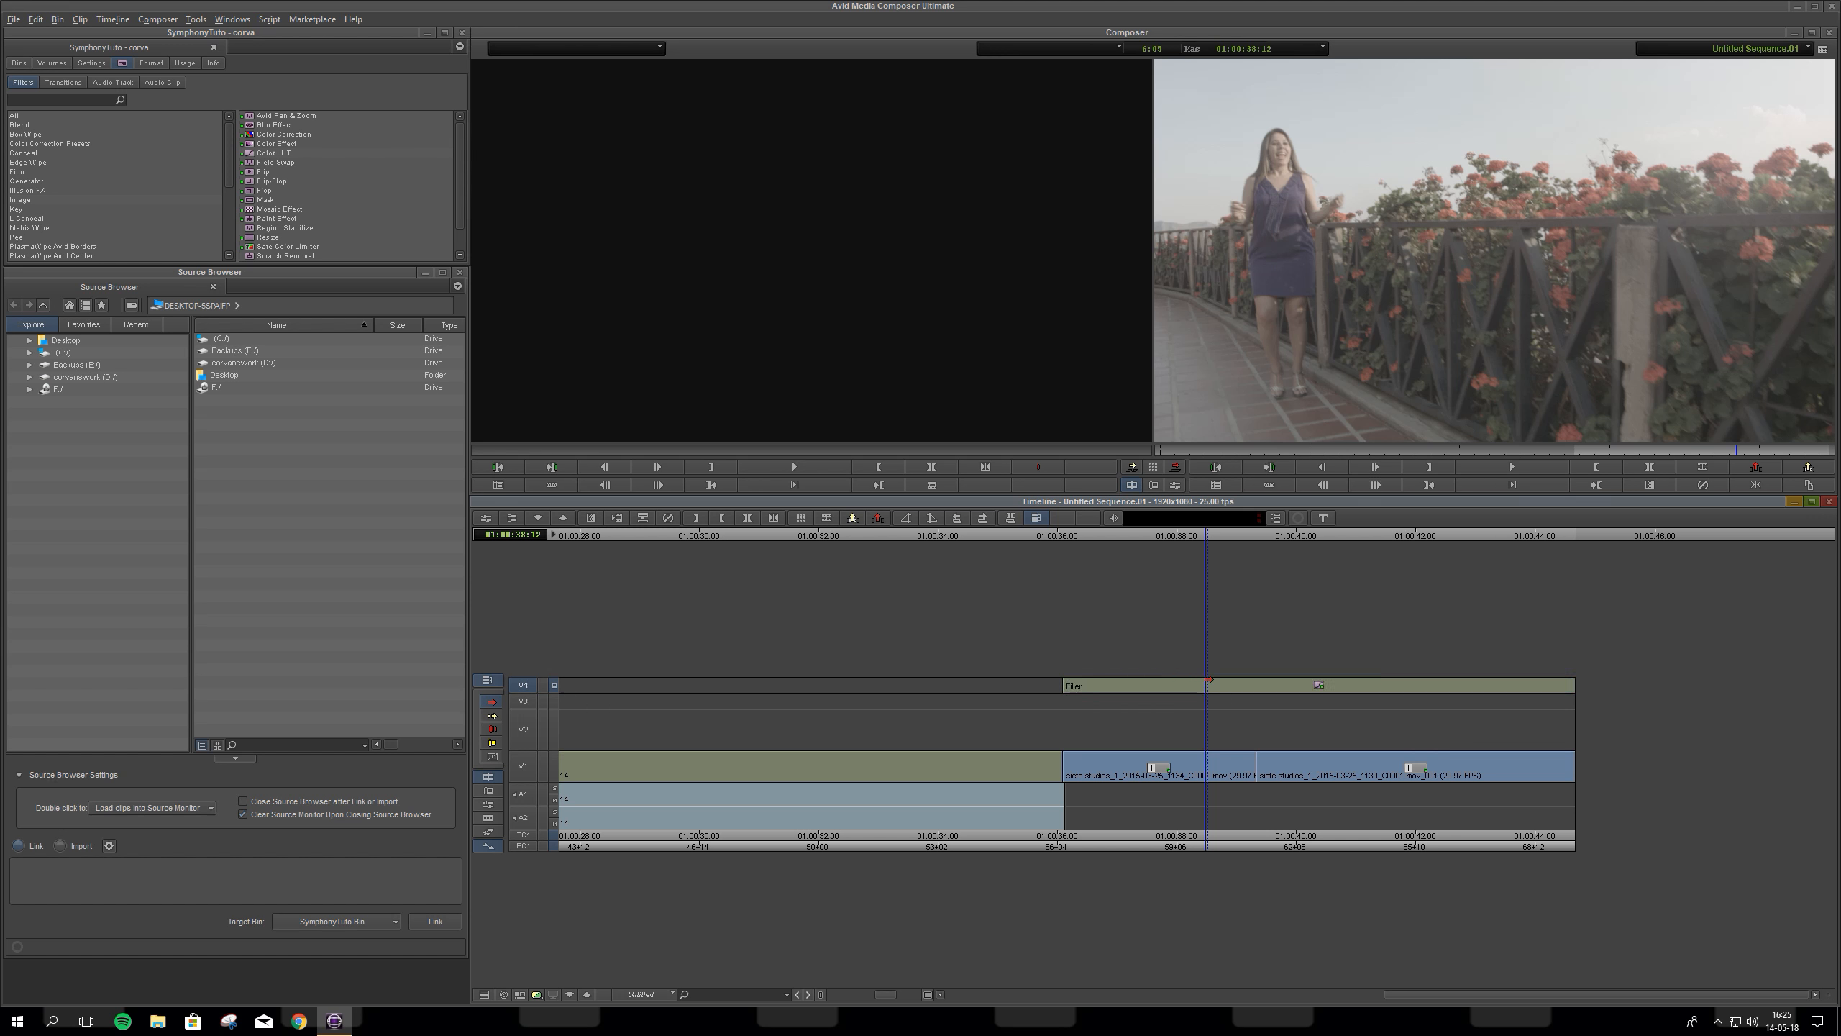
# Step: Set the V4 filler's Color LUT effect to the BMCinema_1 LUT and check the graded picture
pyautogui.click(1101, 690)
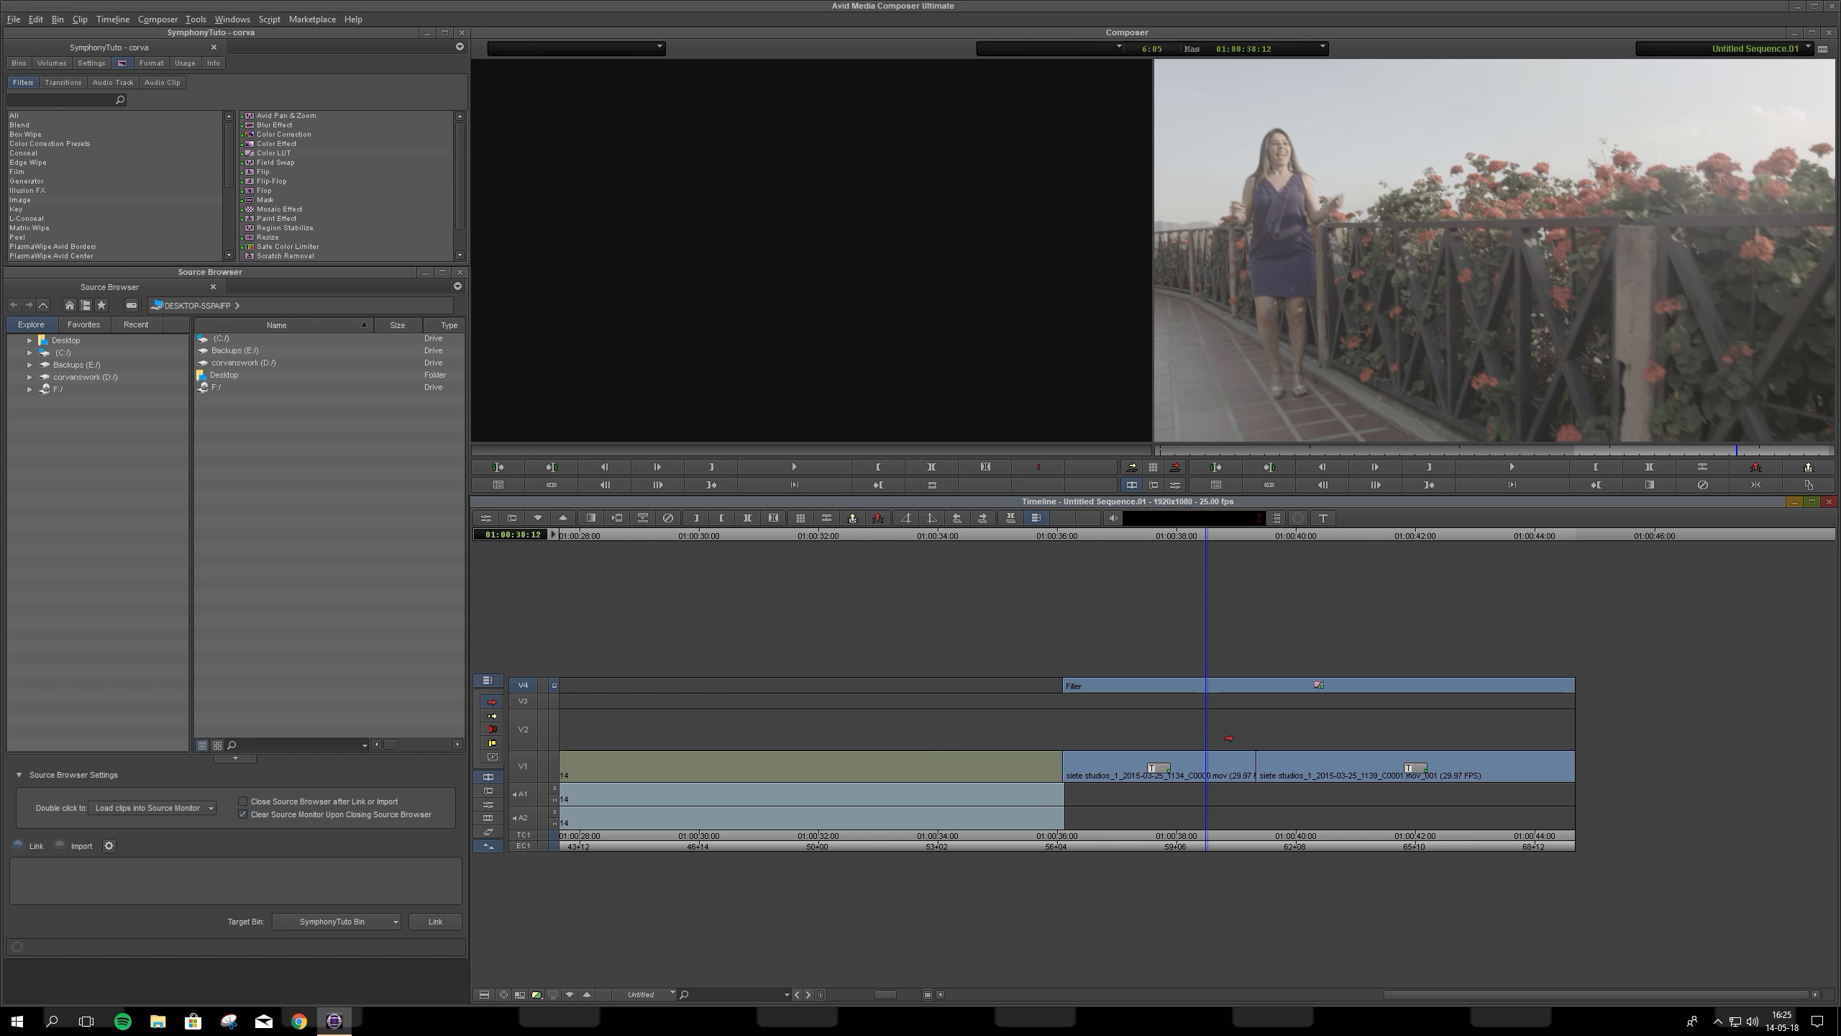
pyautogui.click(488, 804)
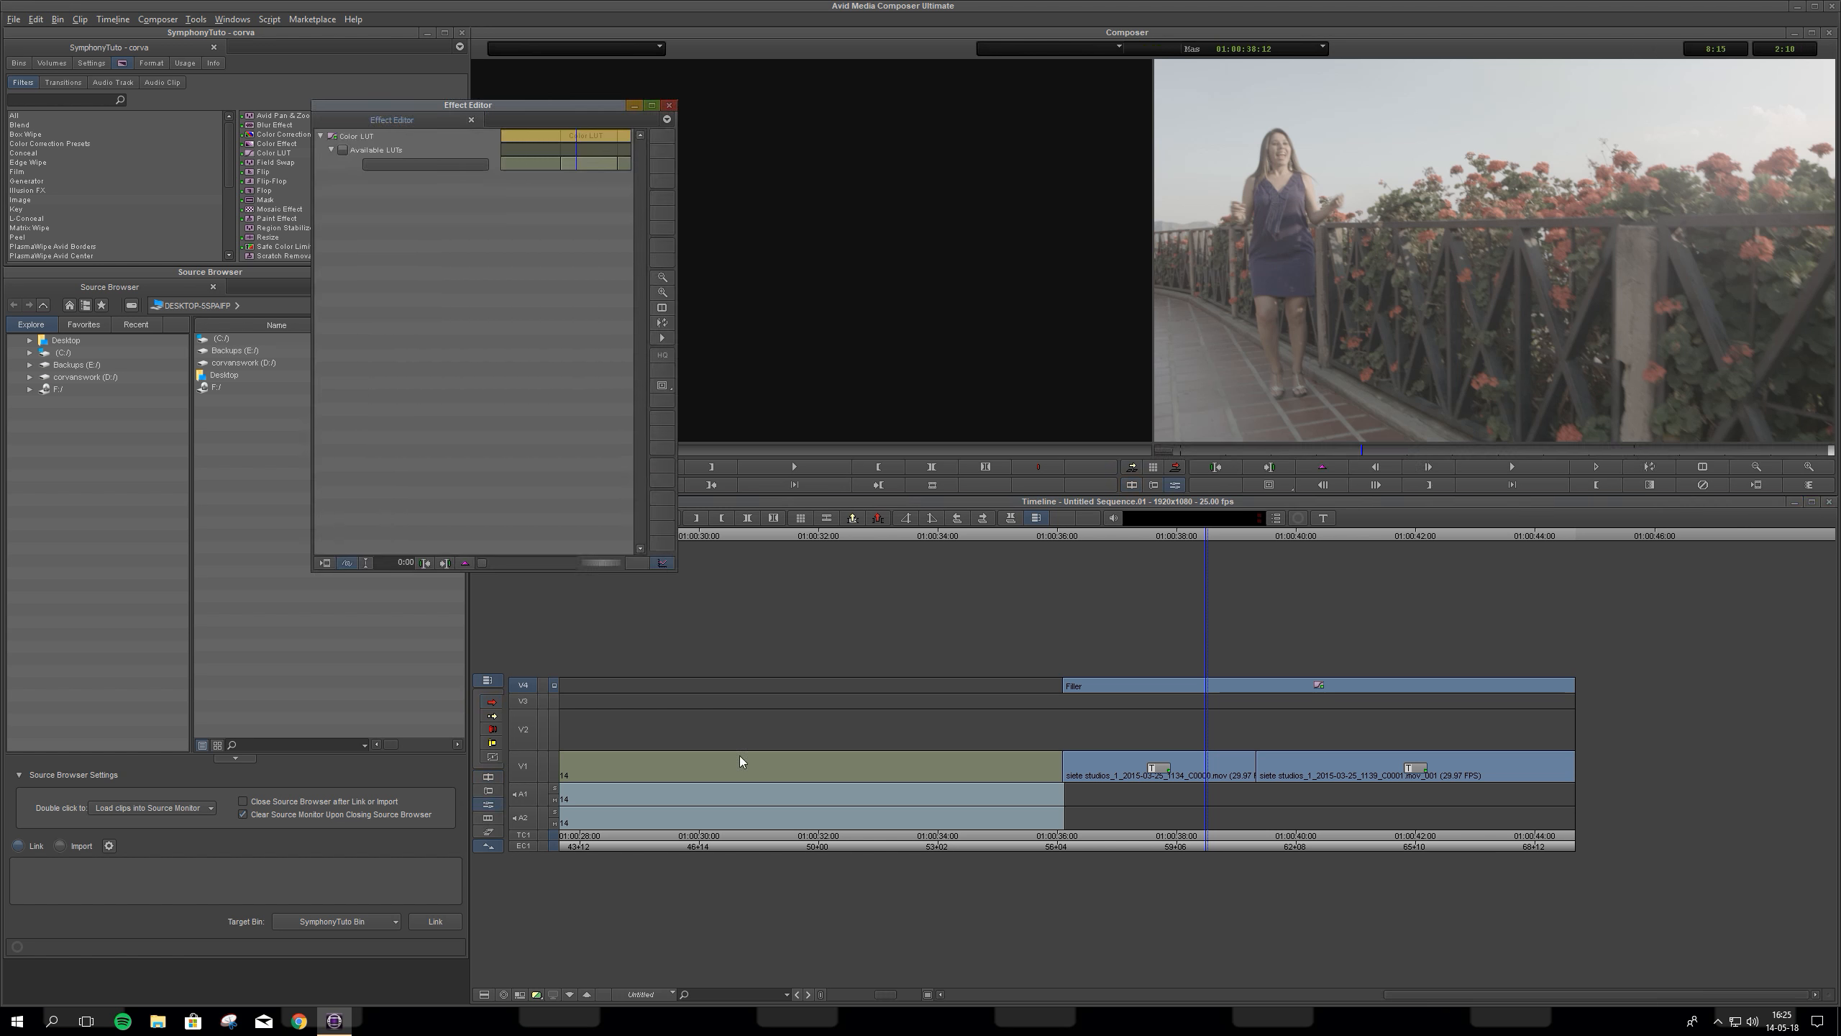
pyautogui.click(384, 164)
pyautogui.click(403, 197)
pyautogui.click(668, 105)
pyautogui.moveTo(1185, 535)
pyautogui.mouseDown()
pyautogui.moveTo(1050, 527)
pyautogui.moveTo(1372, 542)
pyautogui.moveTo(1205, 541)
pyautogui.mouseUp()
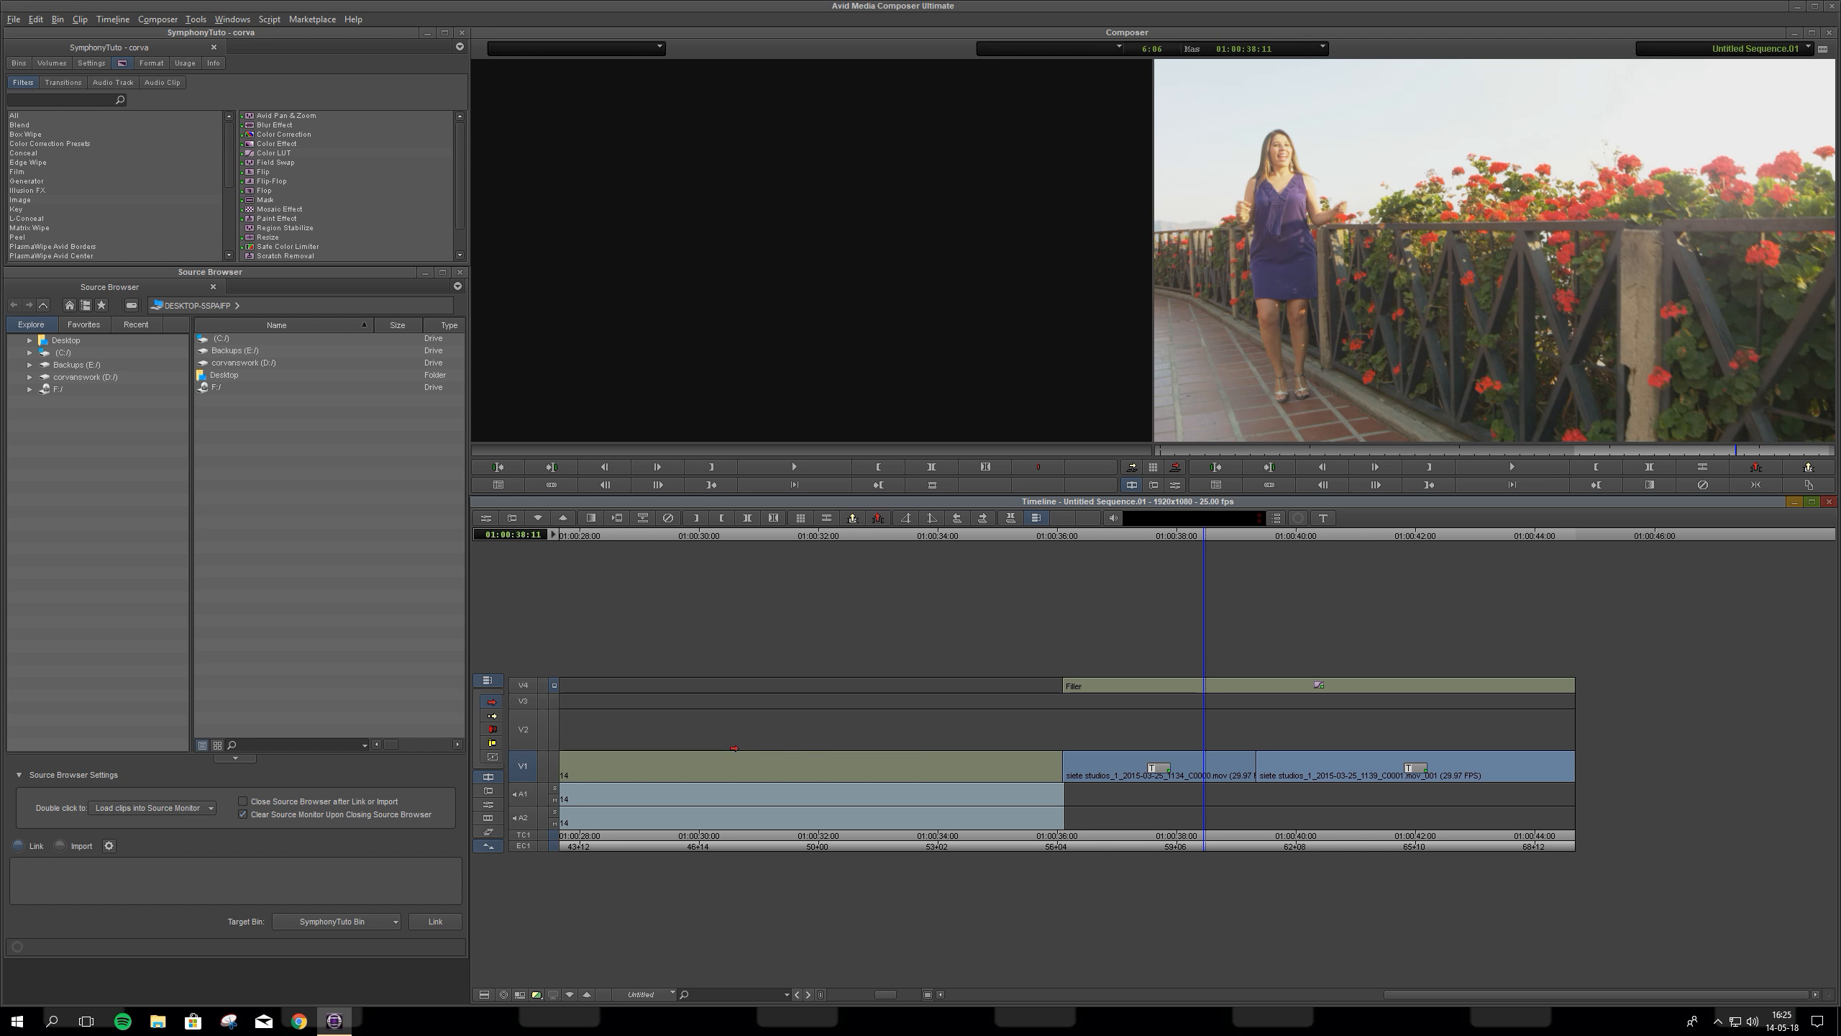
# Step: Enter Color Correction mode on the terrace walking clip and display the secondary hue vector controls
pyautogui.click(481, 823)
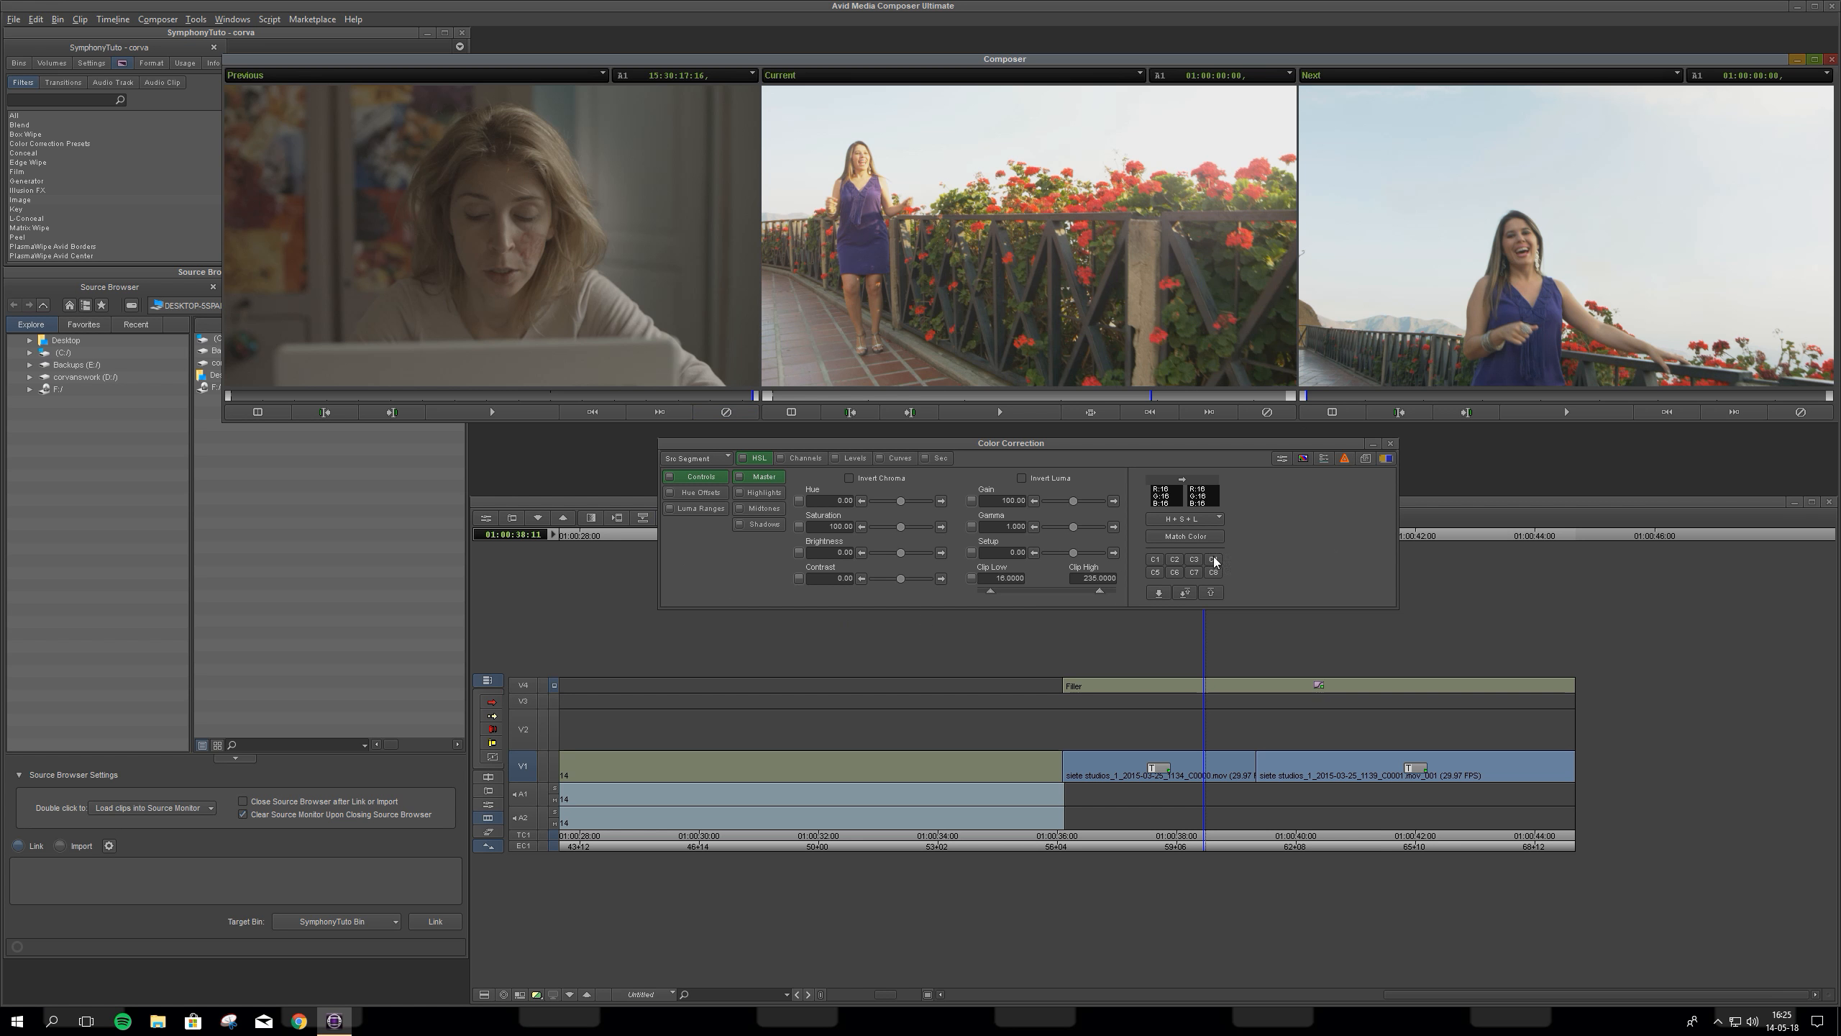
pyautogui.click(944, 458)
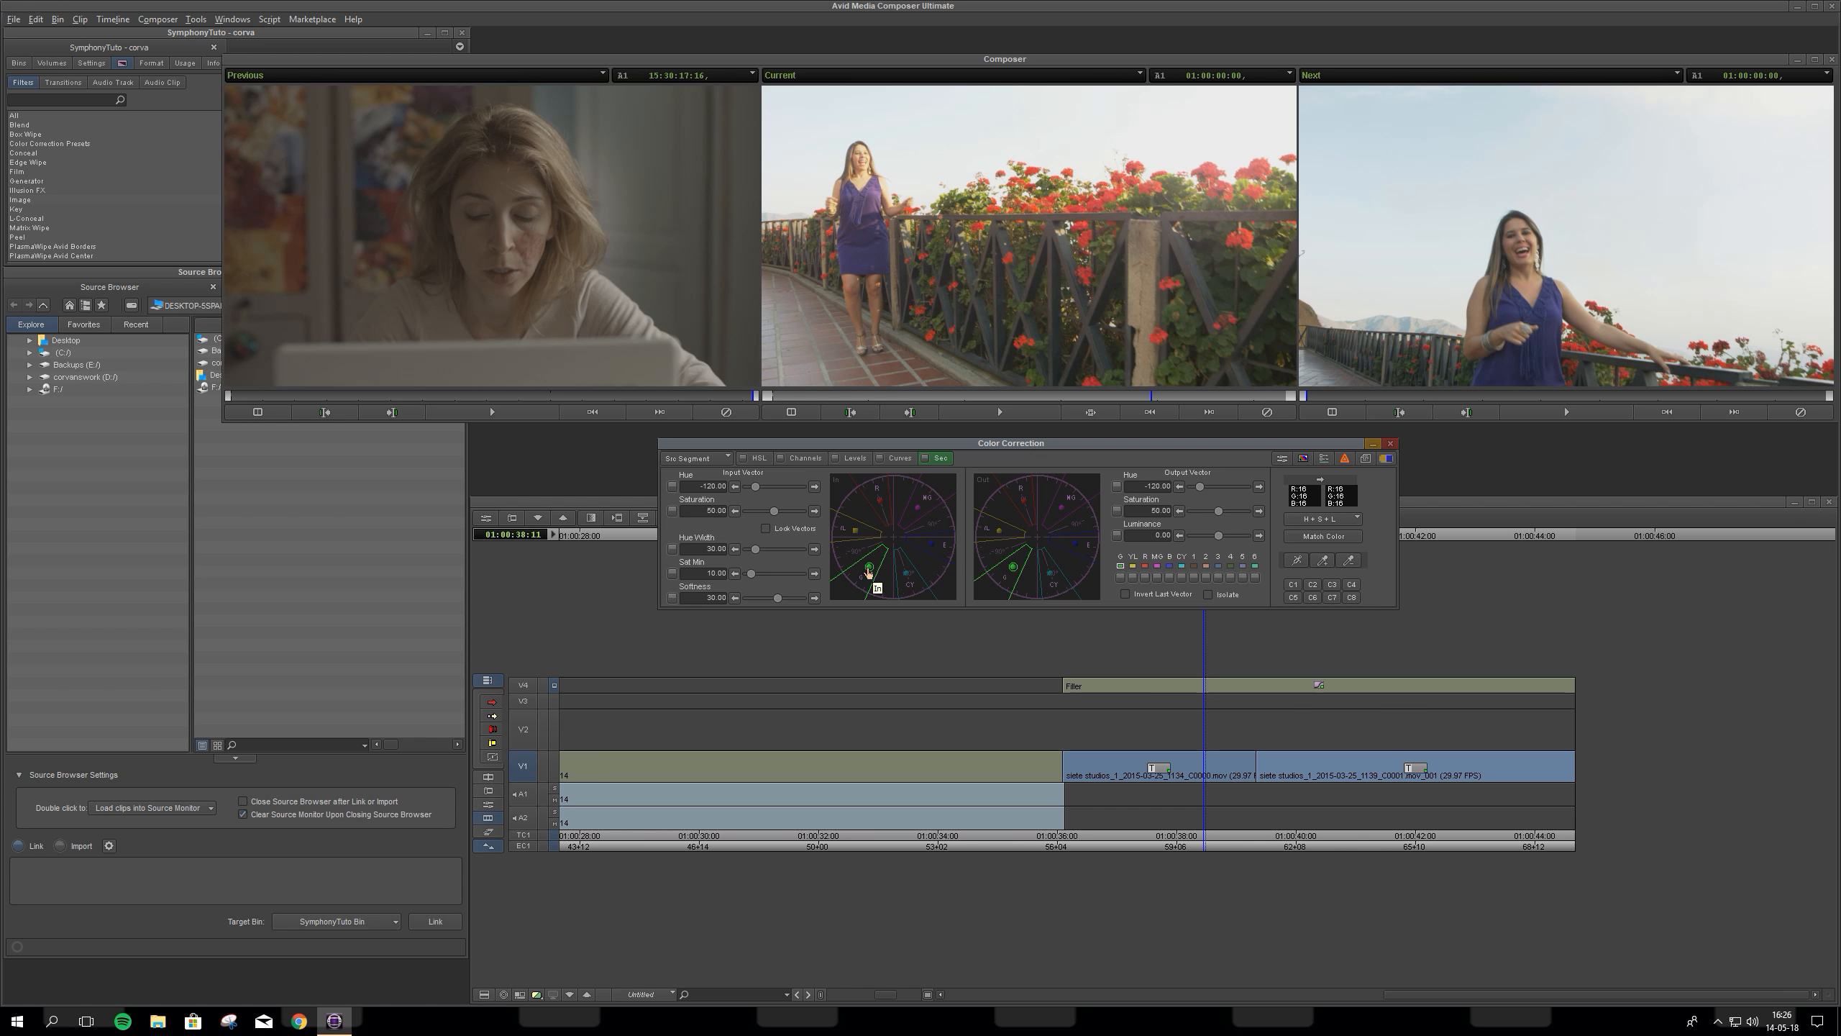
pyautogui.click(906, 574)
pyautogui.click(931, 547)
pyautogui.click(918, 509)
# Step: Shift the green vector's input hue to about -22 to recolour the clip's reds as green
pyautogui.click(1120, 567)
pyautogui.click(1157, 566)
pyautogui.click(1121, 567)
pyautogui.moveTo(759, 489); pyautogui.dragTo(759, 493)
pyautogui.moveTo(759, 487); pyautogui.dragTo(768, 484)
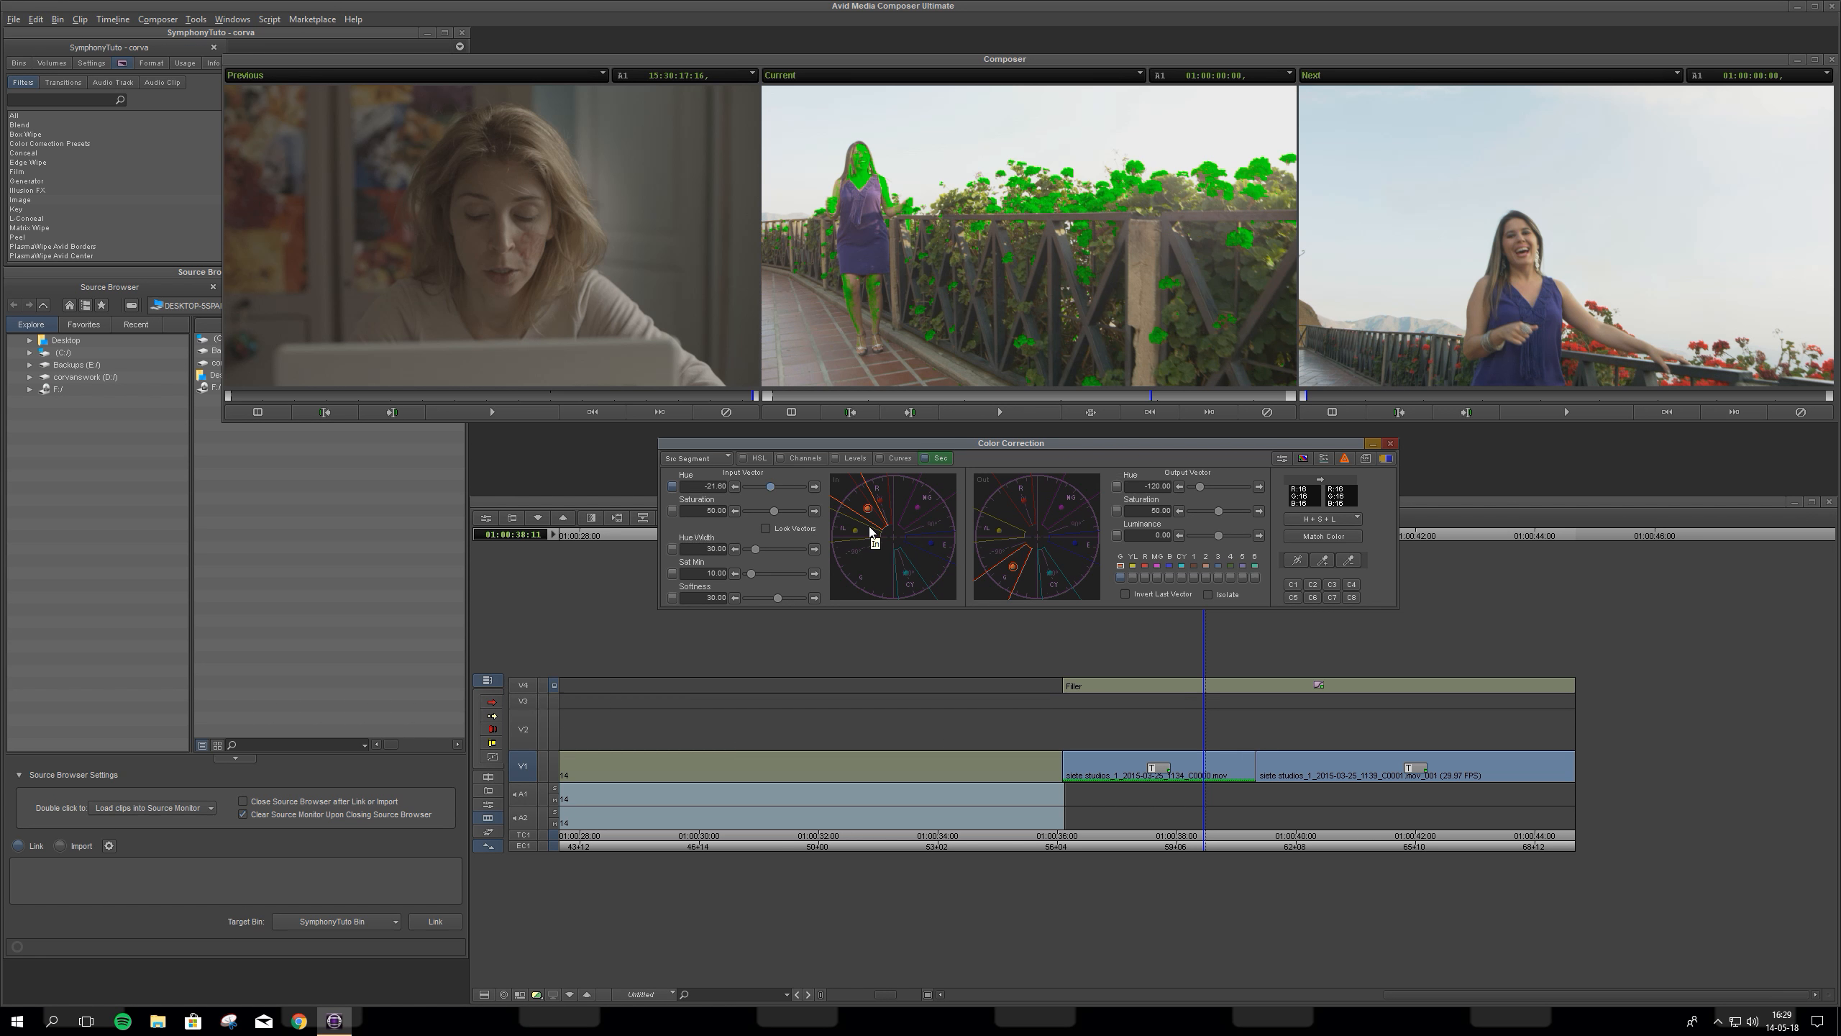
# Step: Check the Levels controls and undo the green vector's input hue change in the secondary controls
pyautogui.click(855, 458)
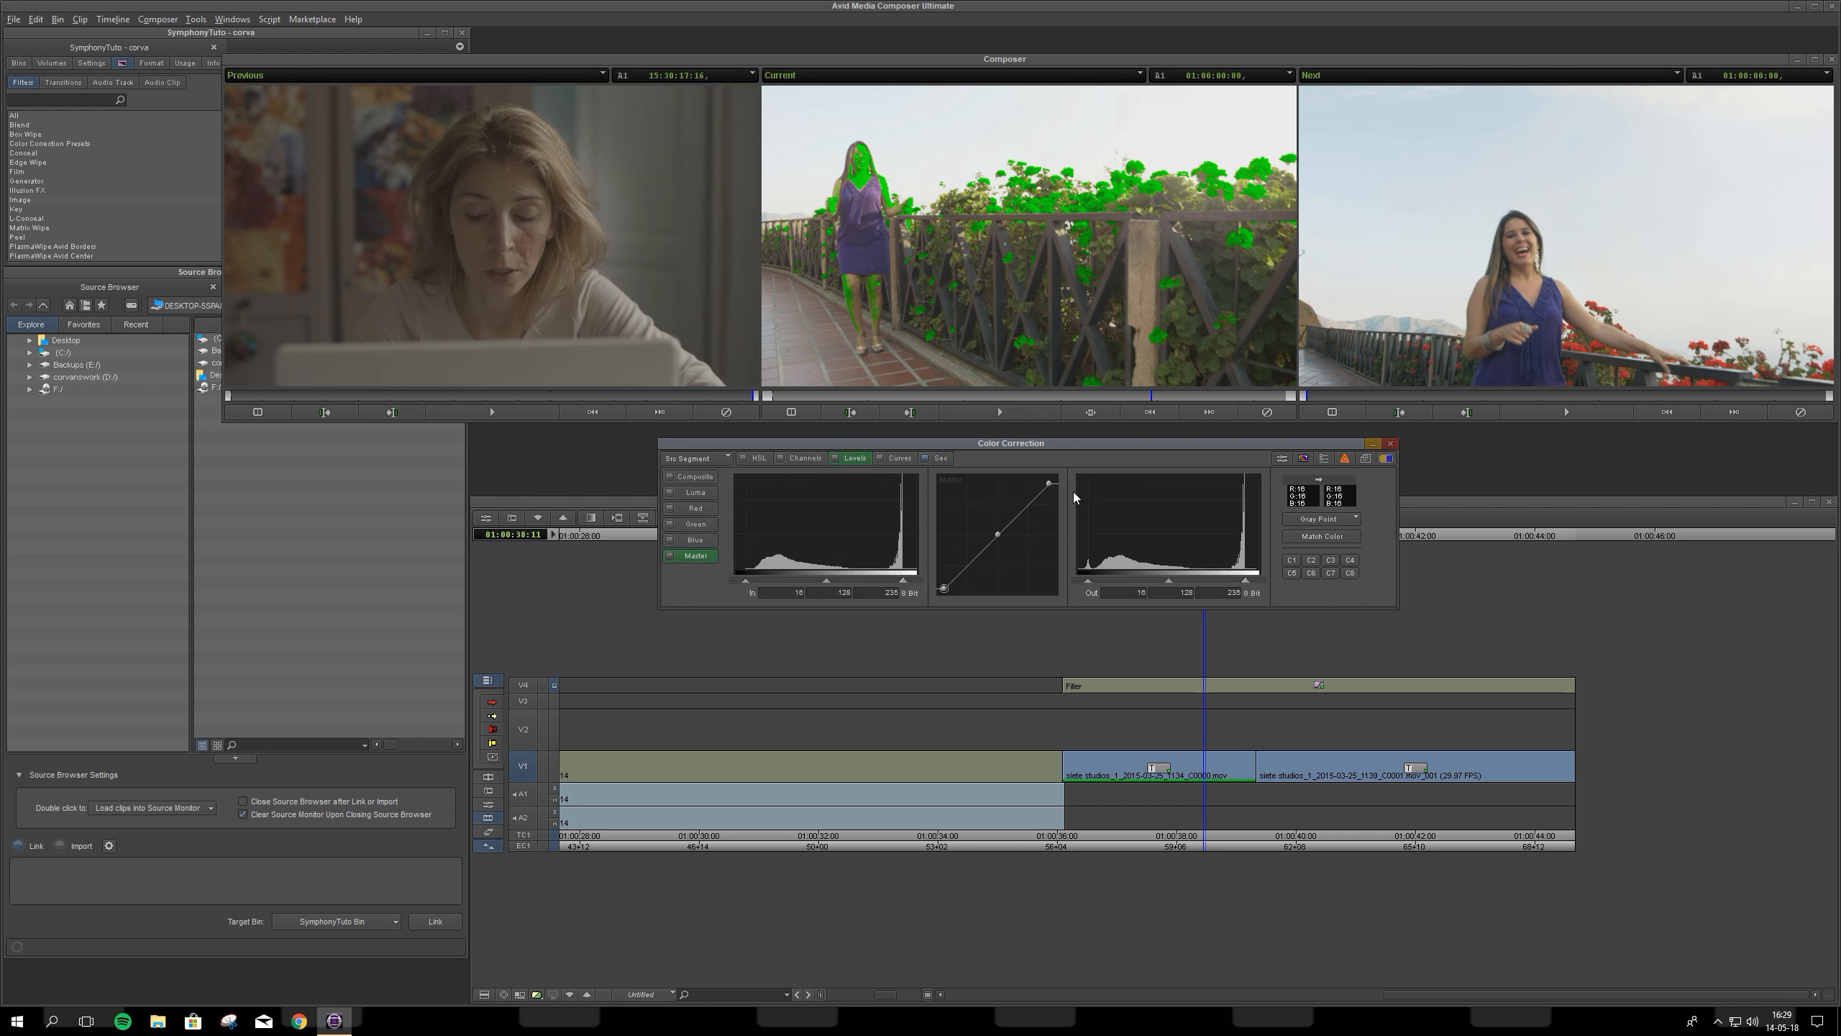
pyautogui.click(941, 458)
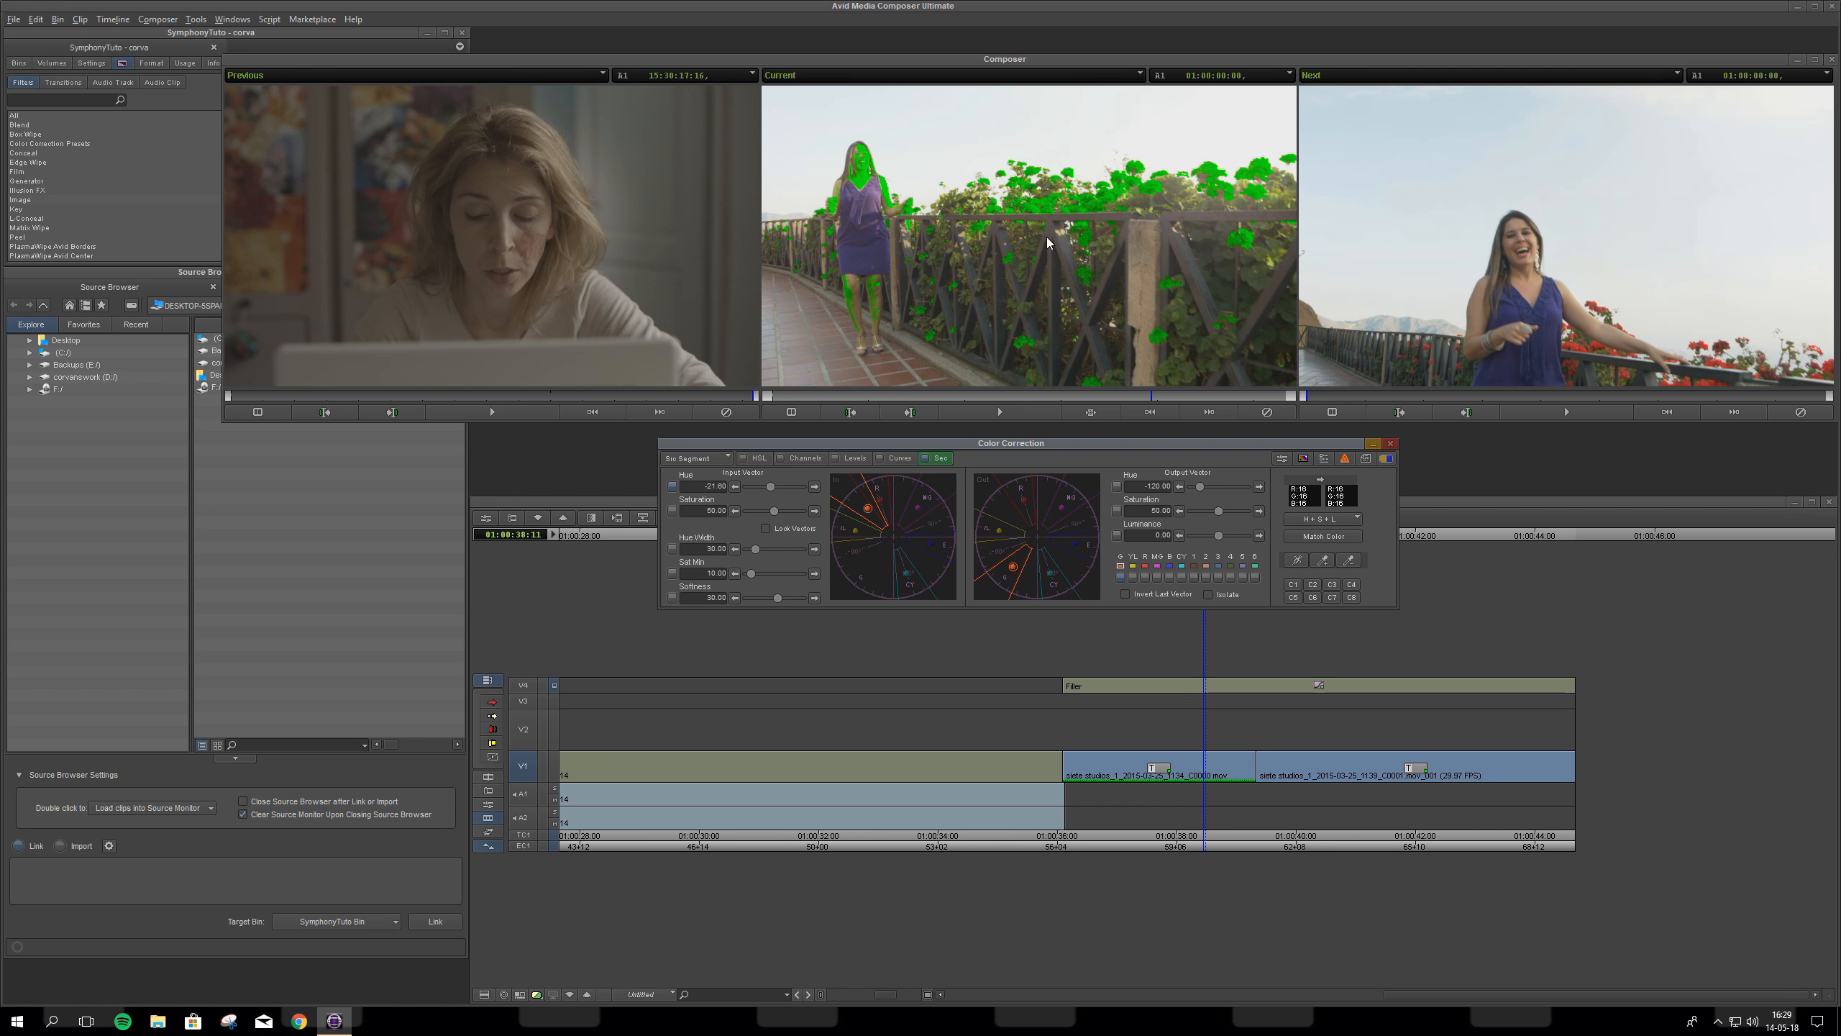
pyautogui.click(1084, 212)
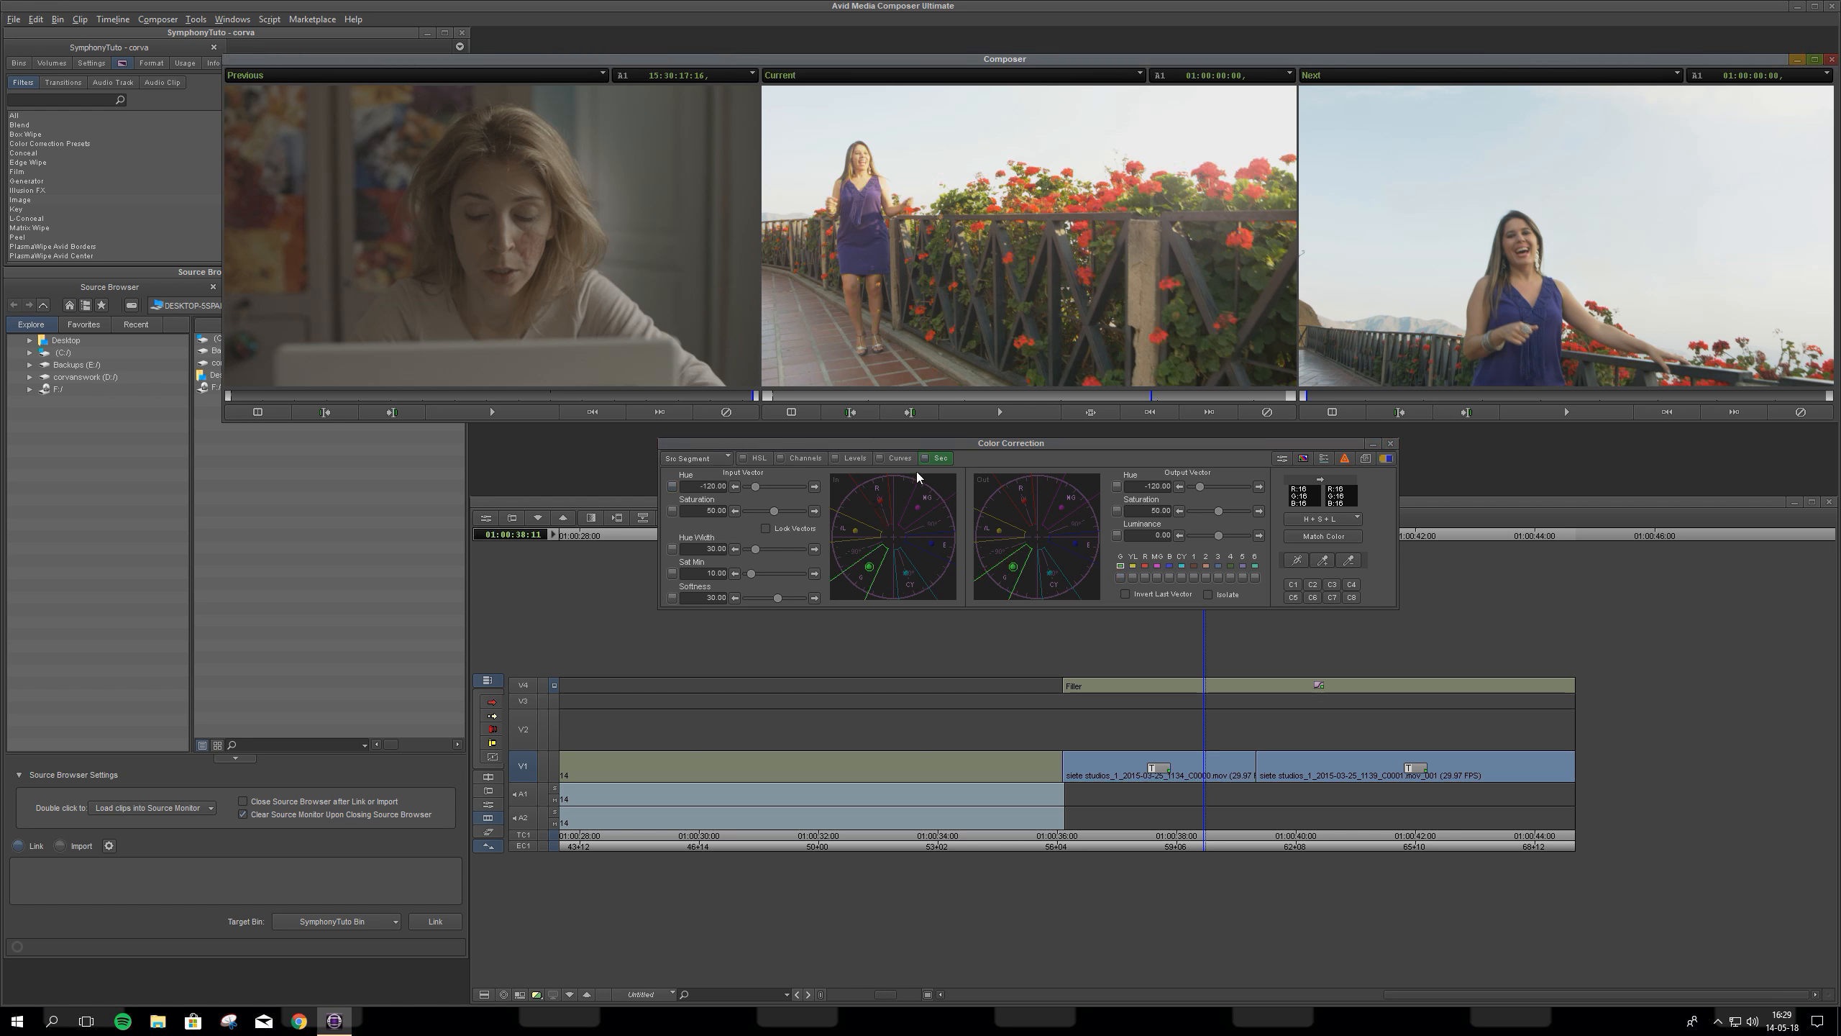
# Step: Lower the green vector's input saturation to 0 in the secondary correction of the terrace walking clip
pyautogui.moveTo(777, 510)
pyautogui.mouseDown()
pyautogui.moveTo(754, 506)
pyautogui.moveTo(795, 501)
pyautogui.moveTo(764, 508)
pyautogui.mouseUp()
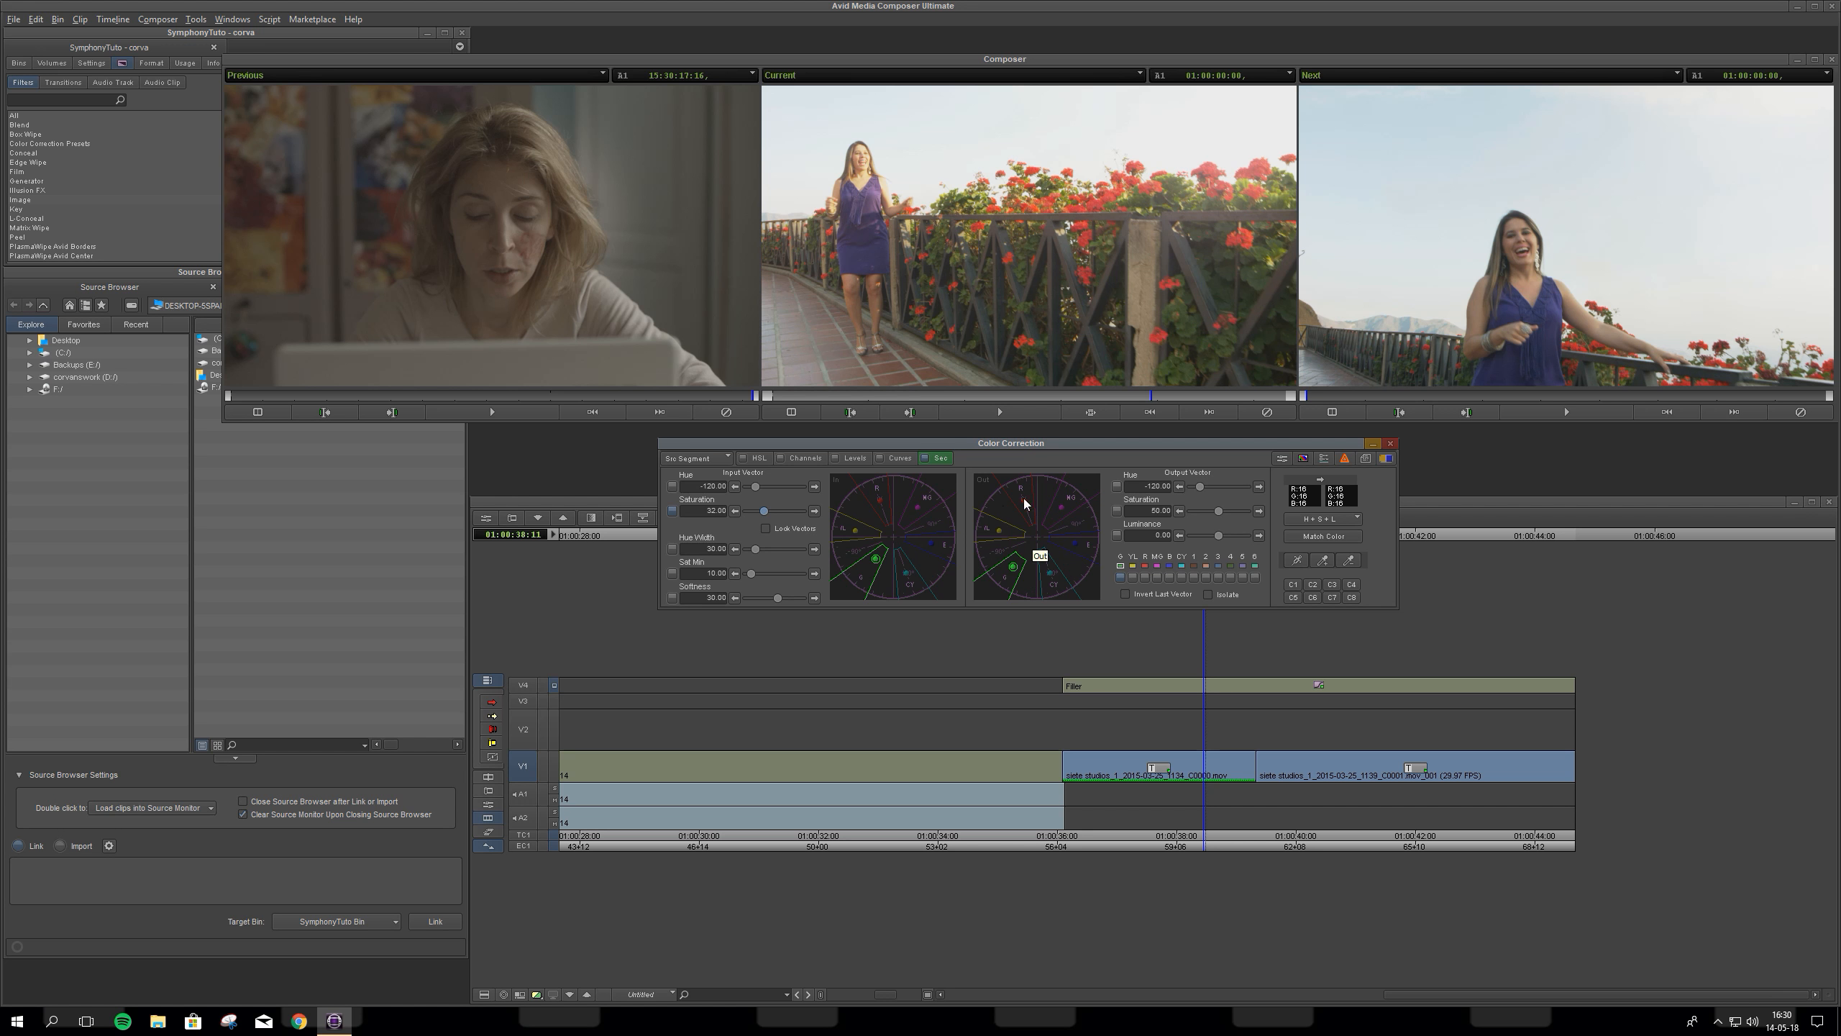
pyautogui.moveTo(765, 511); pyautogui.dragTo(750, 515)
pyautogui.click(847, 459)
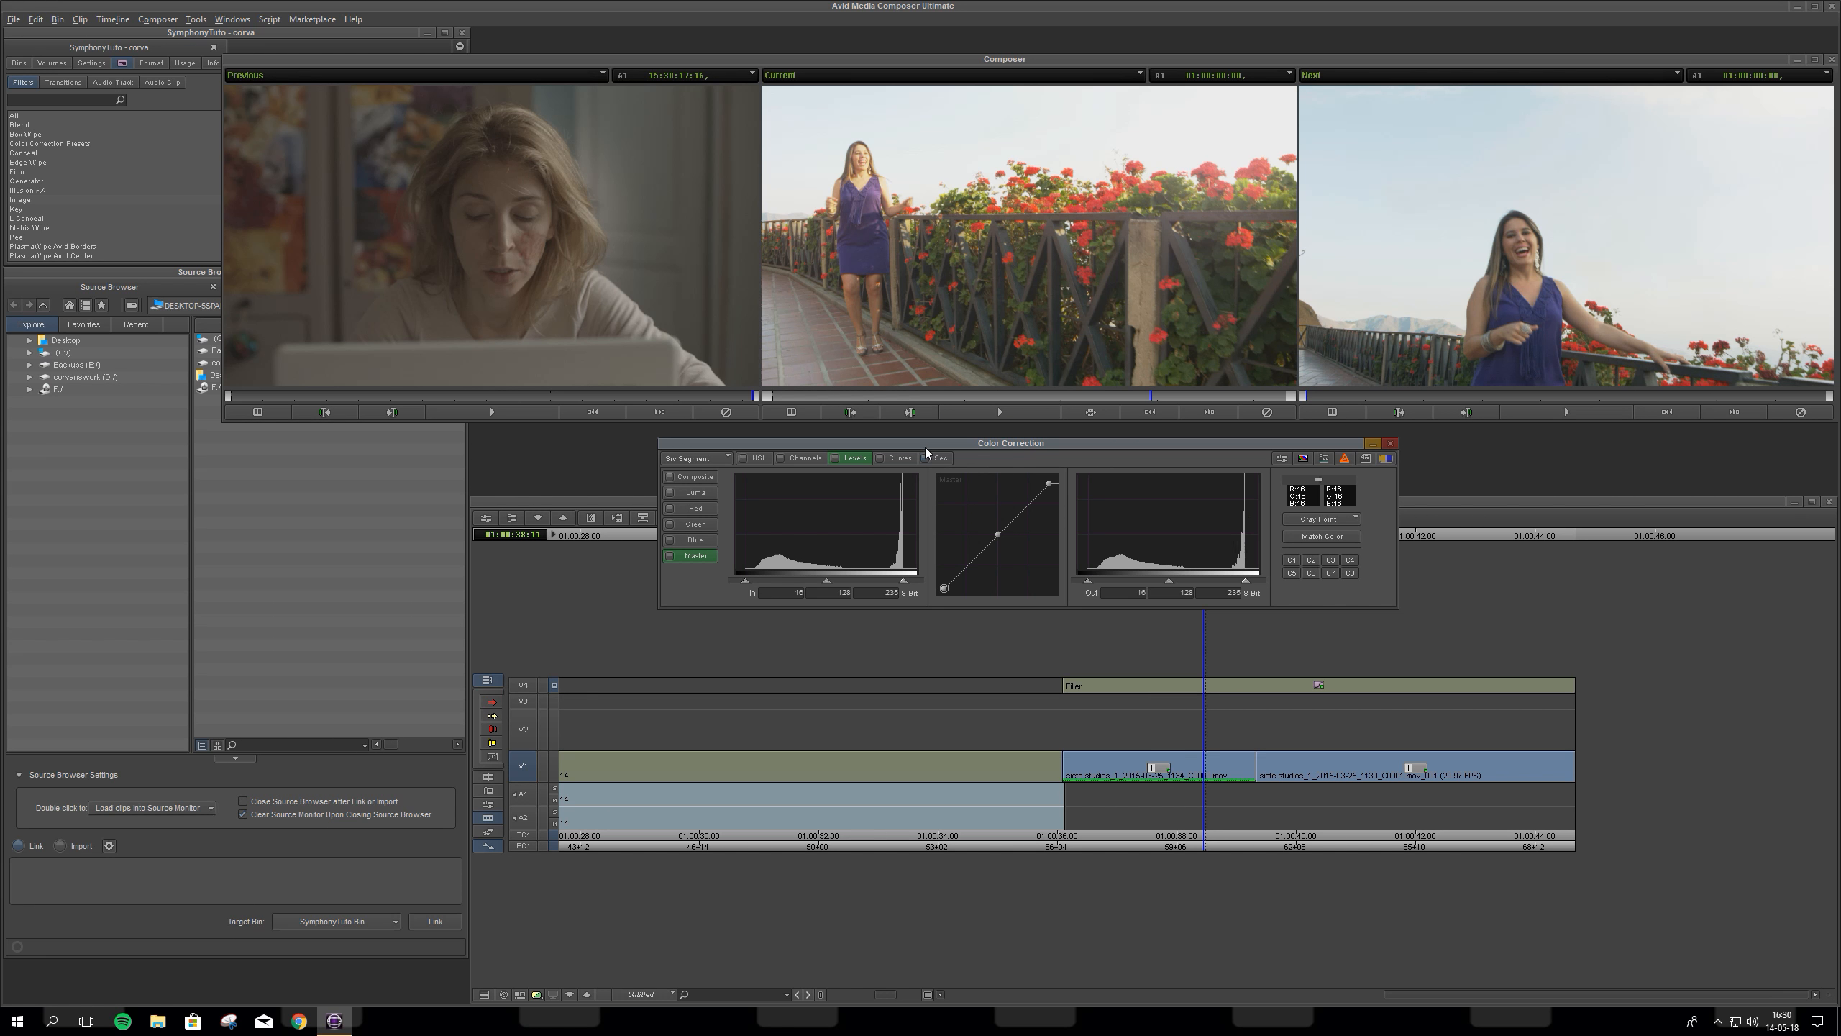
pyautogui.click(940, 458)
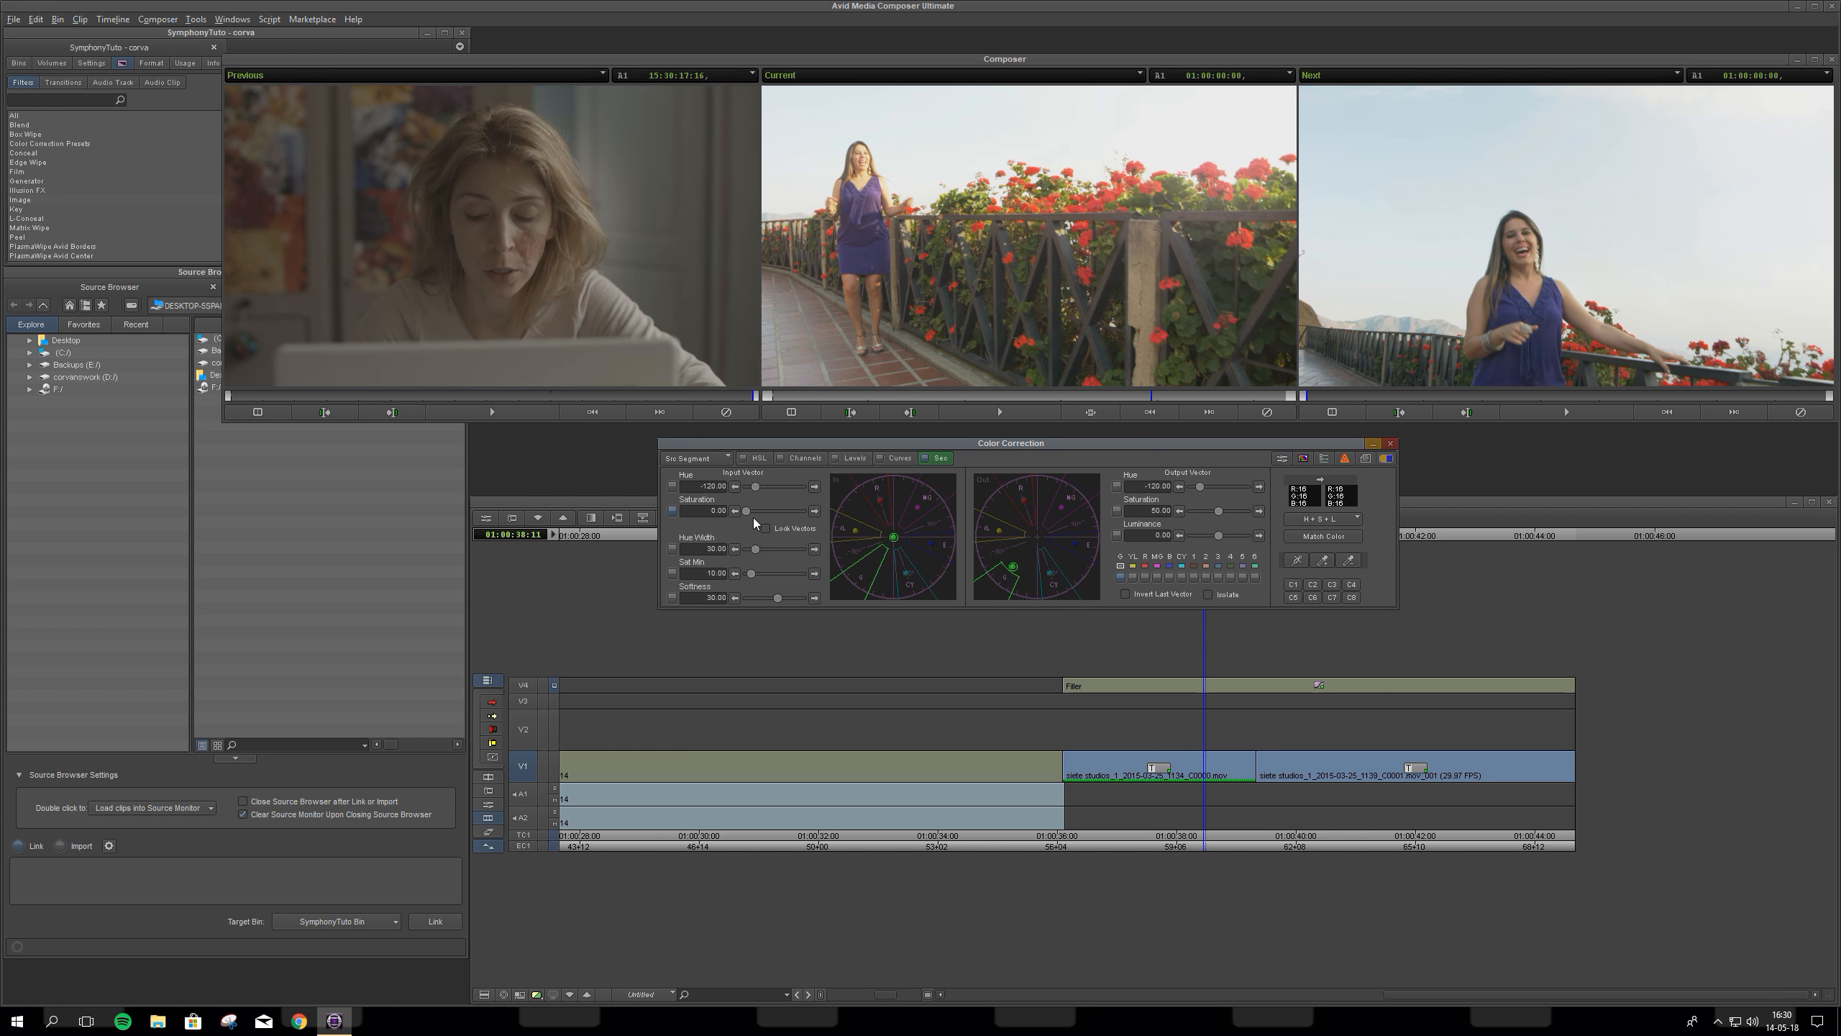
# Step: Try the green vector with input saturation 25.33, hue width about 153, Sat Min 0 and softness 17, then remove the correction
pyautogui.moveTo(750, 509); pyautogui.dragTo(777, 548)
pyautogui.moveTo(752, 574); pyautogui.dragTo(746, 573)
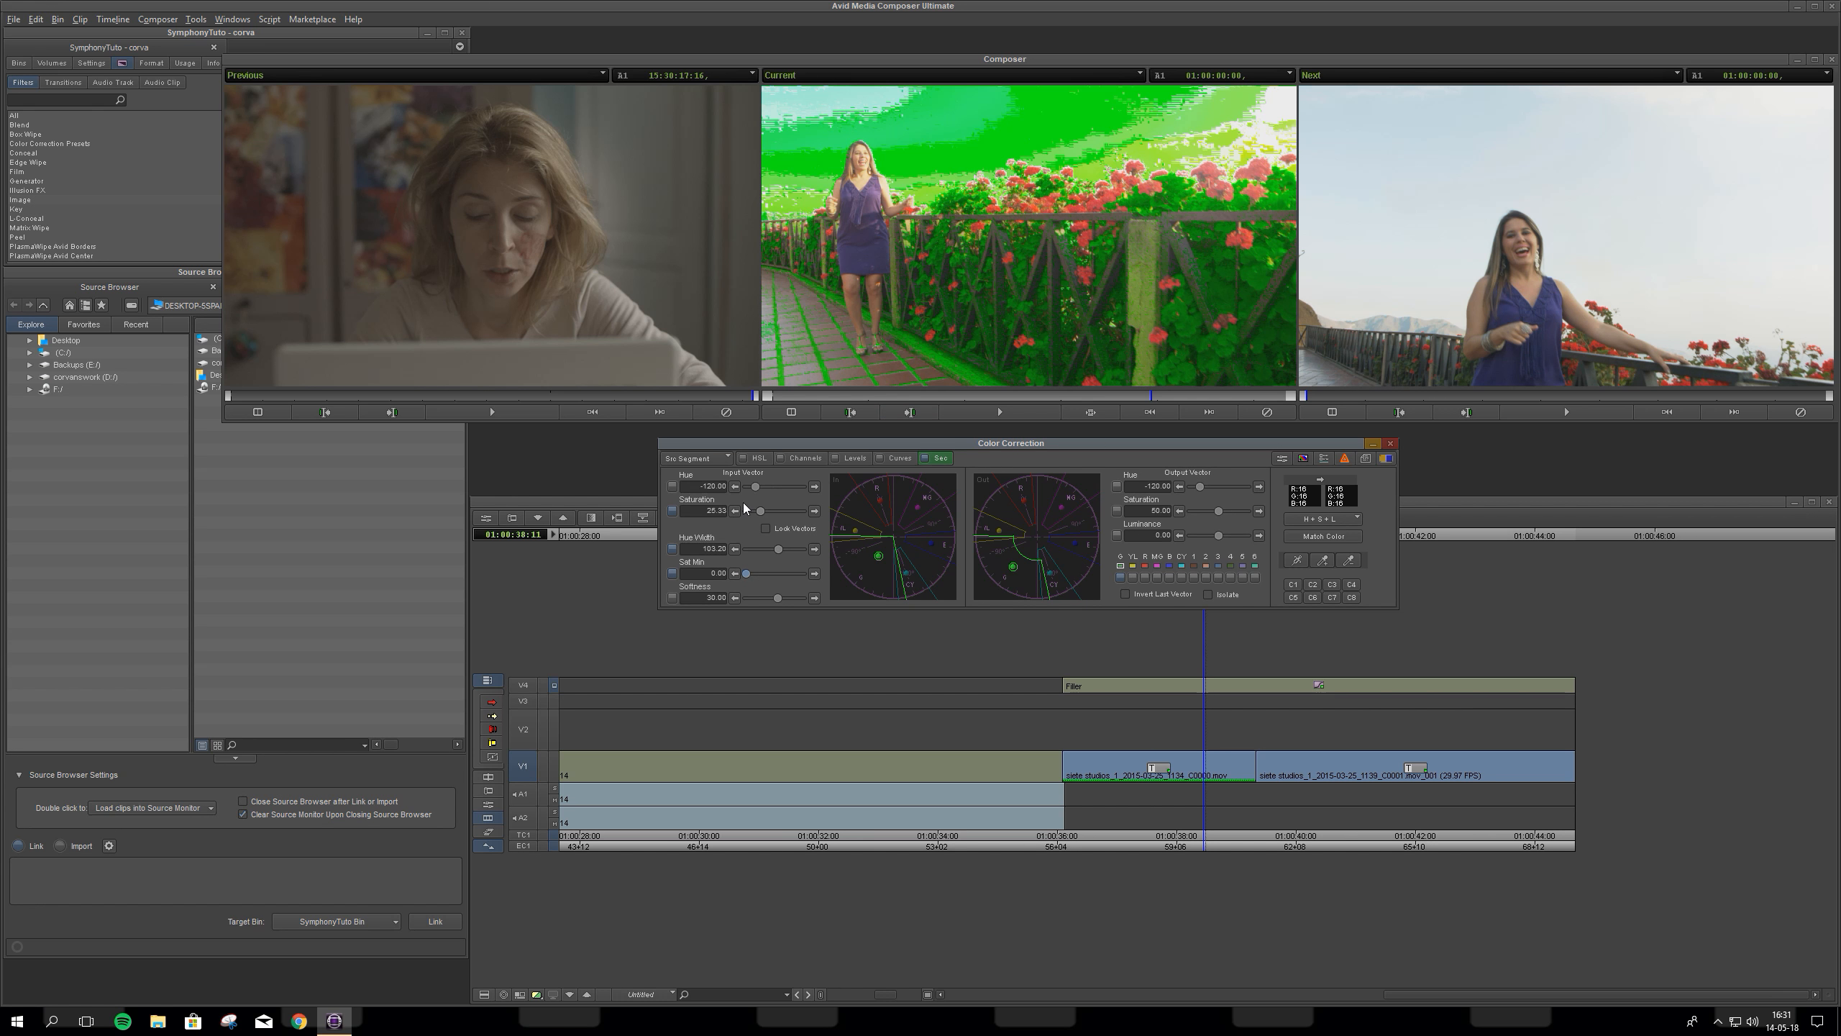
pyautogui.moveTo(746, 573); pyautogui.dragTo(753, 573)
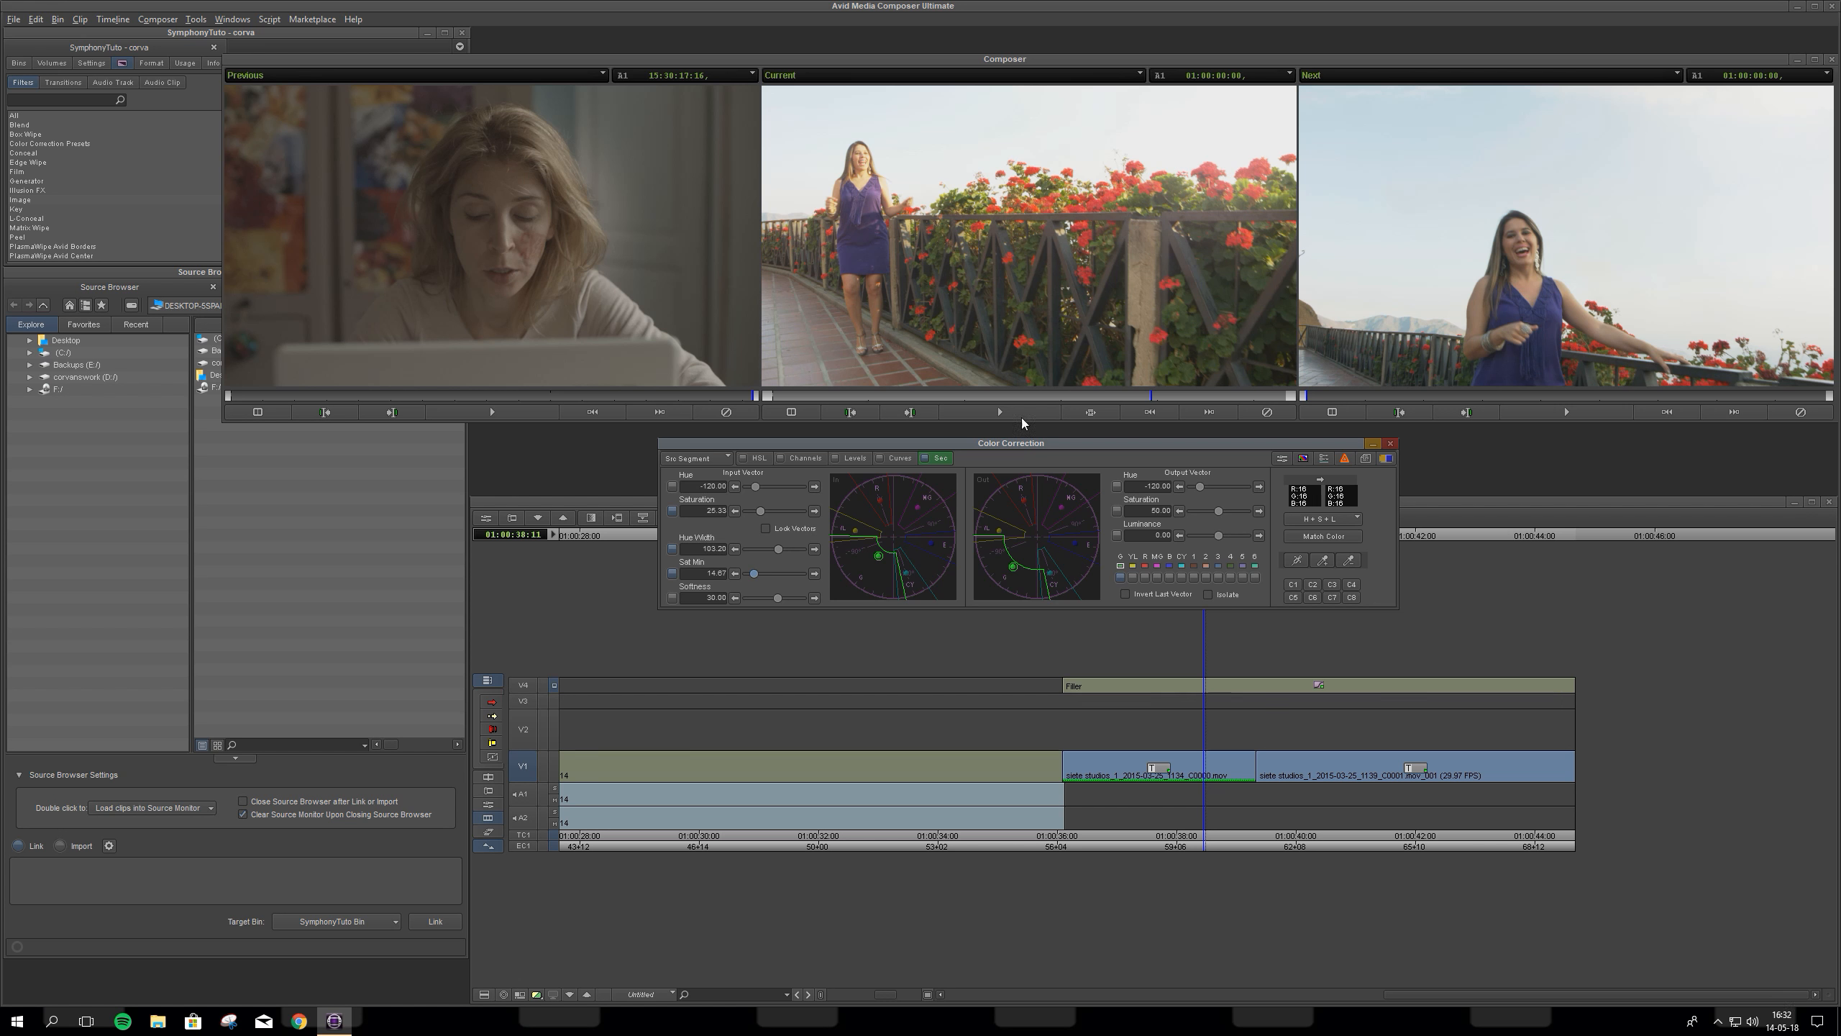
pyautogui.moveTo(753, 574)
pyautogui.mouseDown()
pyautogui.moveTo(705, 579)
pyautogui.moveTo(779, 599)
pyautogui.mouseUp()
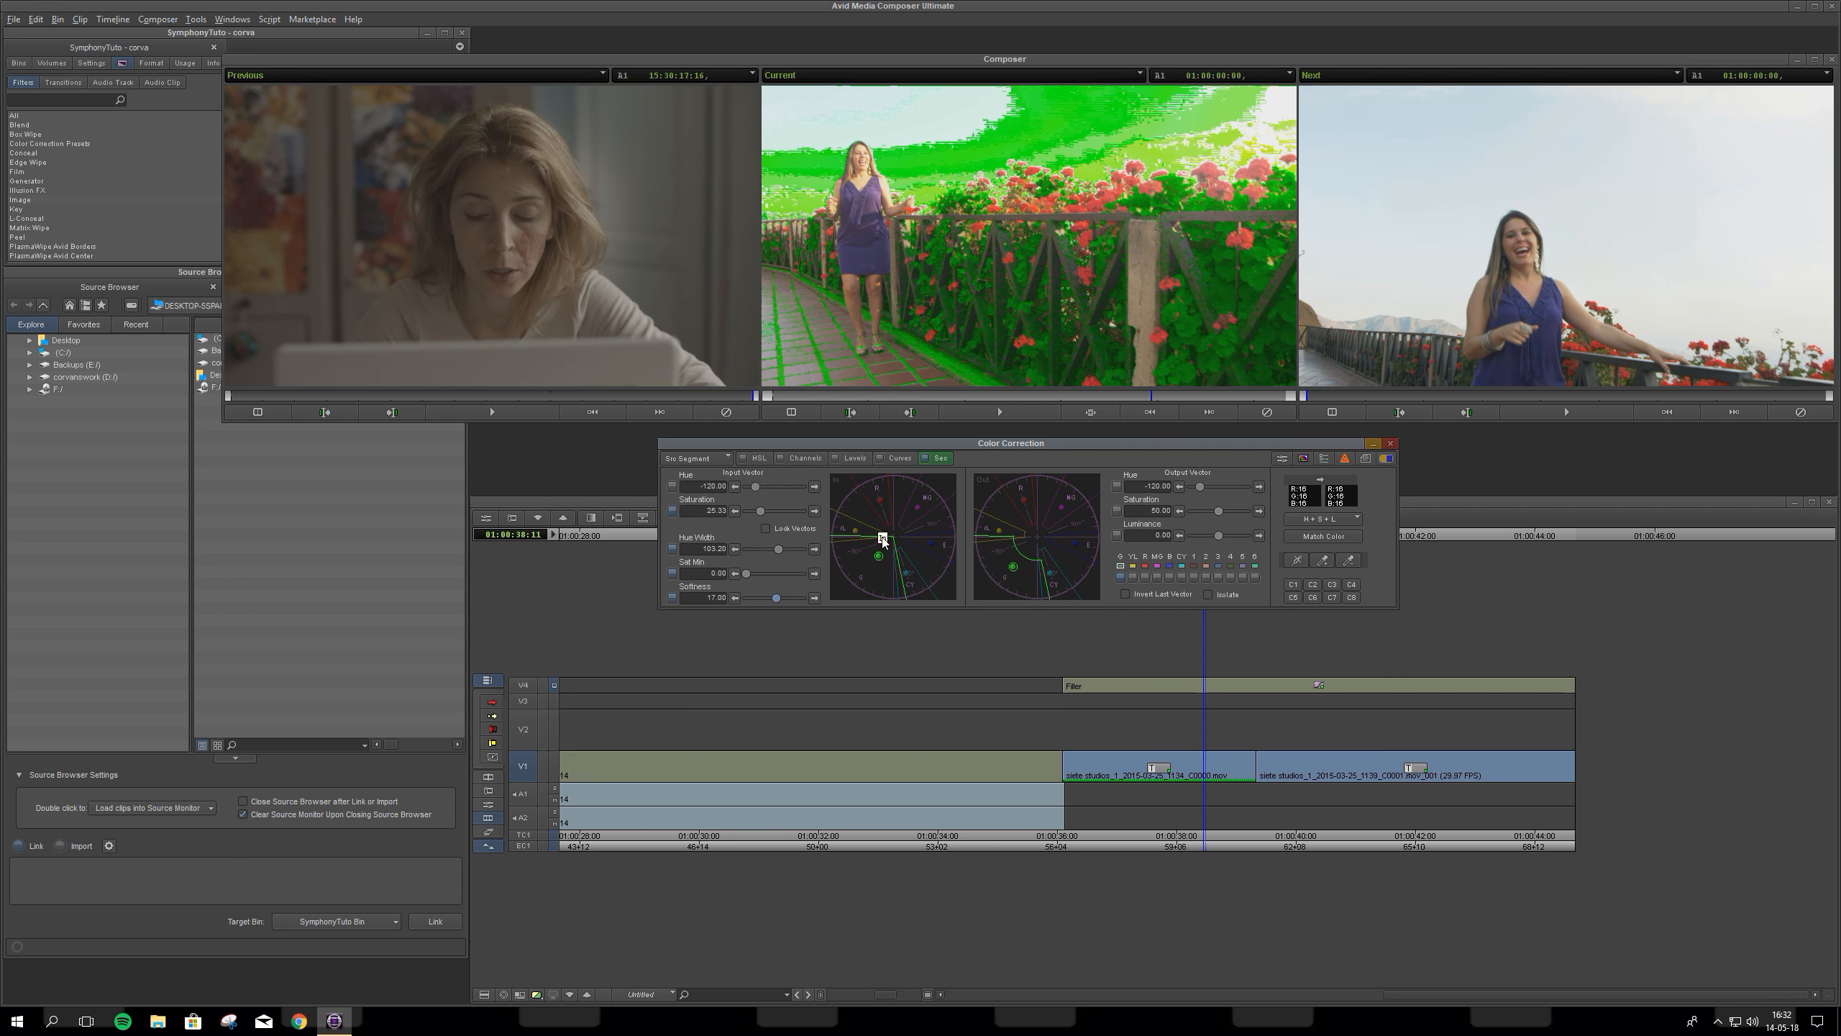
pyautogui.moveTo(776, 598); pyautogui.dragTo(774, 598)
pyautogui.click(1267, 413)
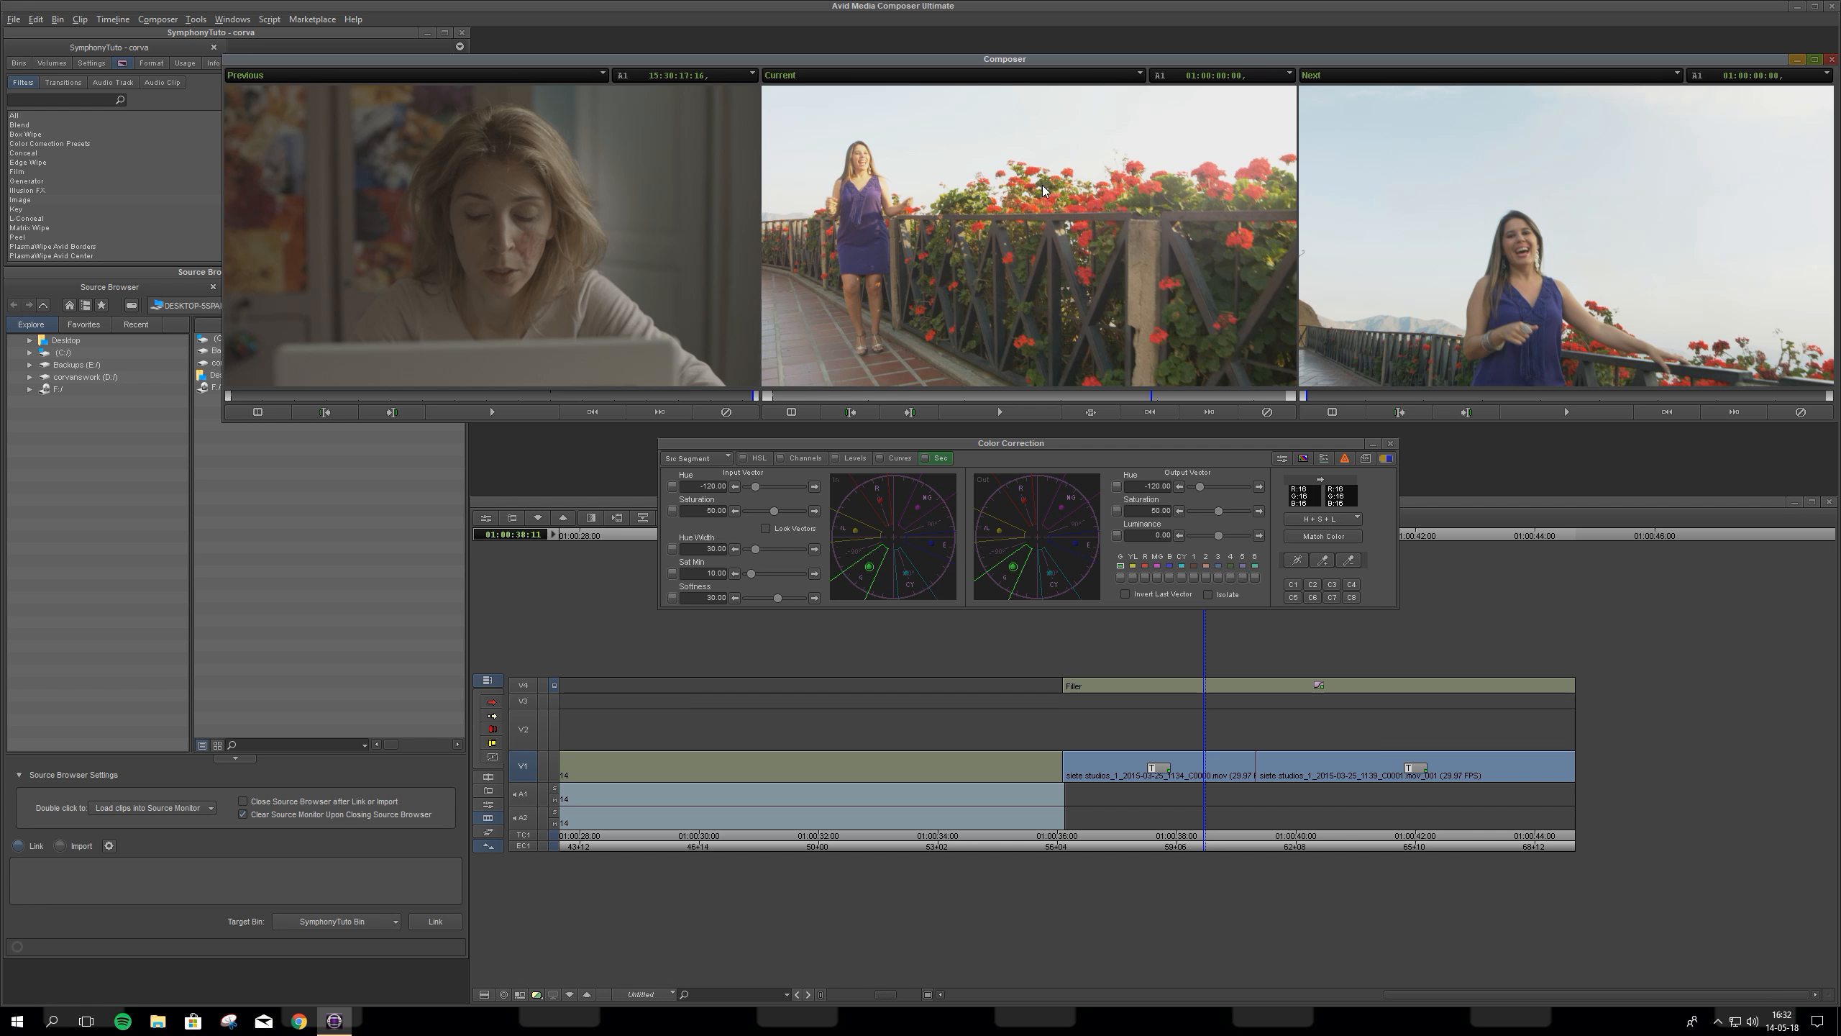
# Step: Shift the red vector's output slightly on the wheel and isolate its selection with Sat Min at 13.33
pyautogui.click(880, 503)
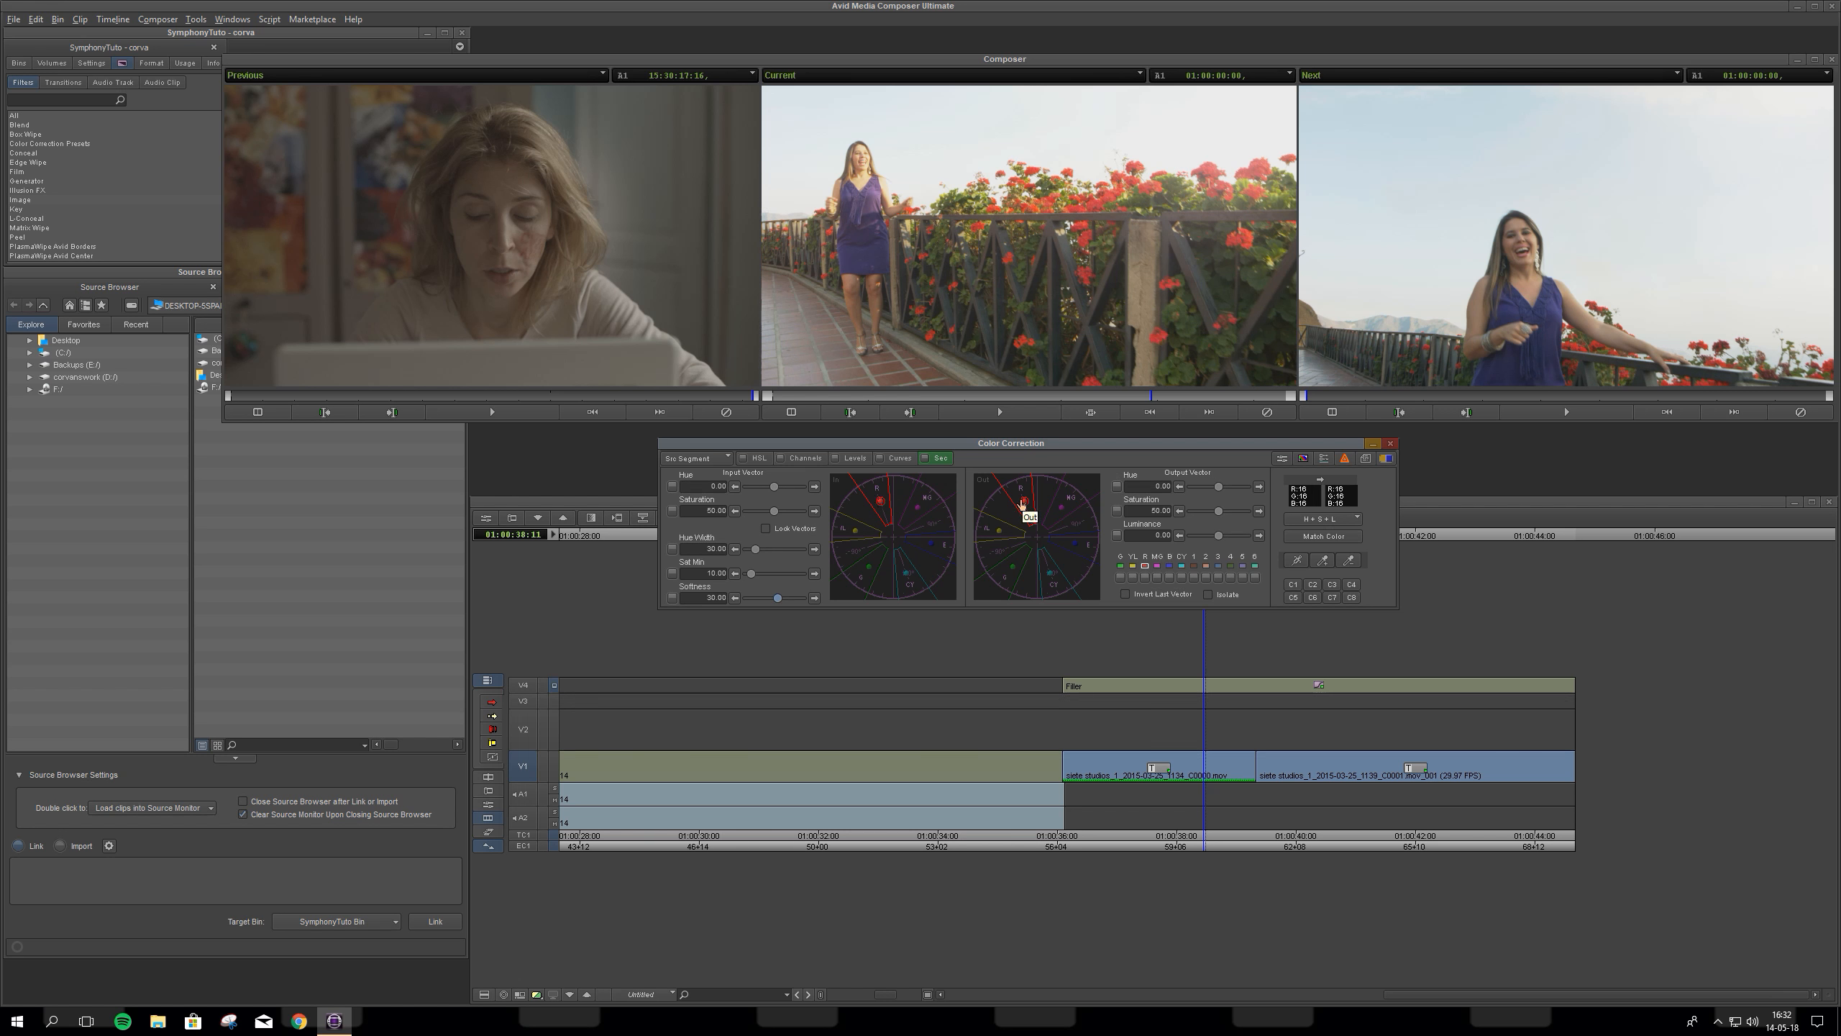
pyautogui.moveTo(1026, 508); pyautogui.dragTo(1026, 510)
pyautogui.moveTo(1026, 512)
pyautogui.mouseDown()
pyautogui.moveTo(1015, 497)
pyautogui.moveTo(1027, 508)
pyautogui.mouseUp()
pyautogui.moveTo(753, 579); pyautogui.dragTo(762, 579)
pyautogui.click(1207, 594)
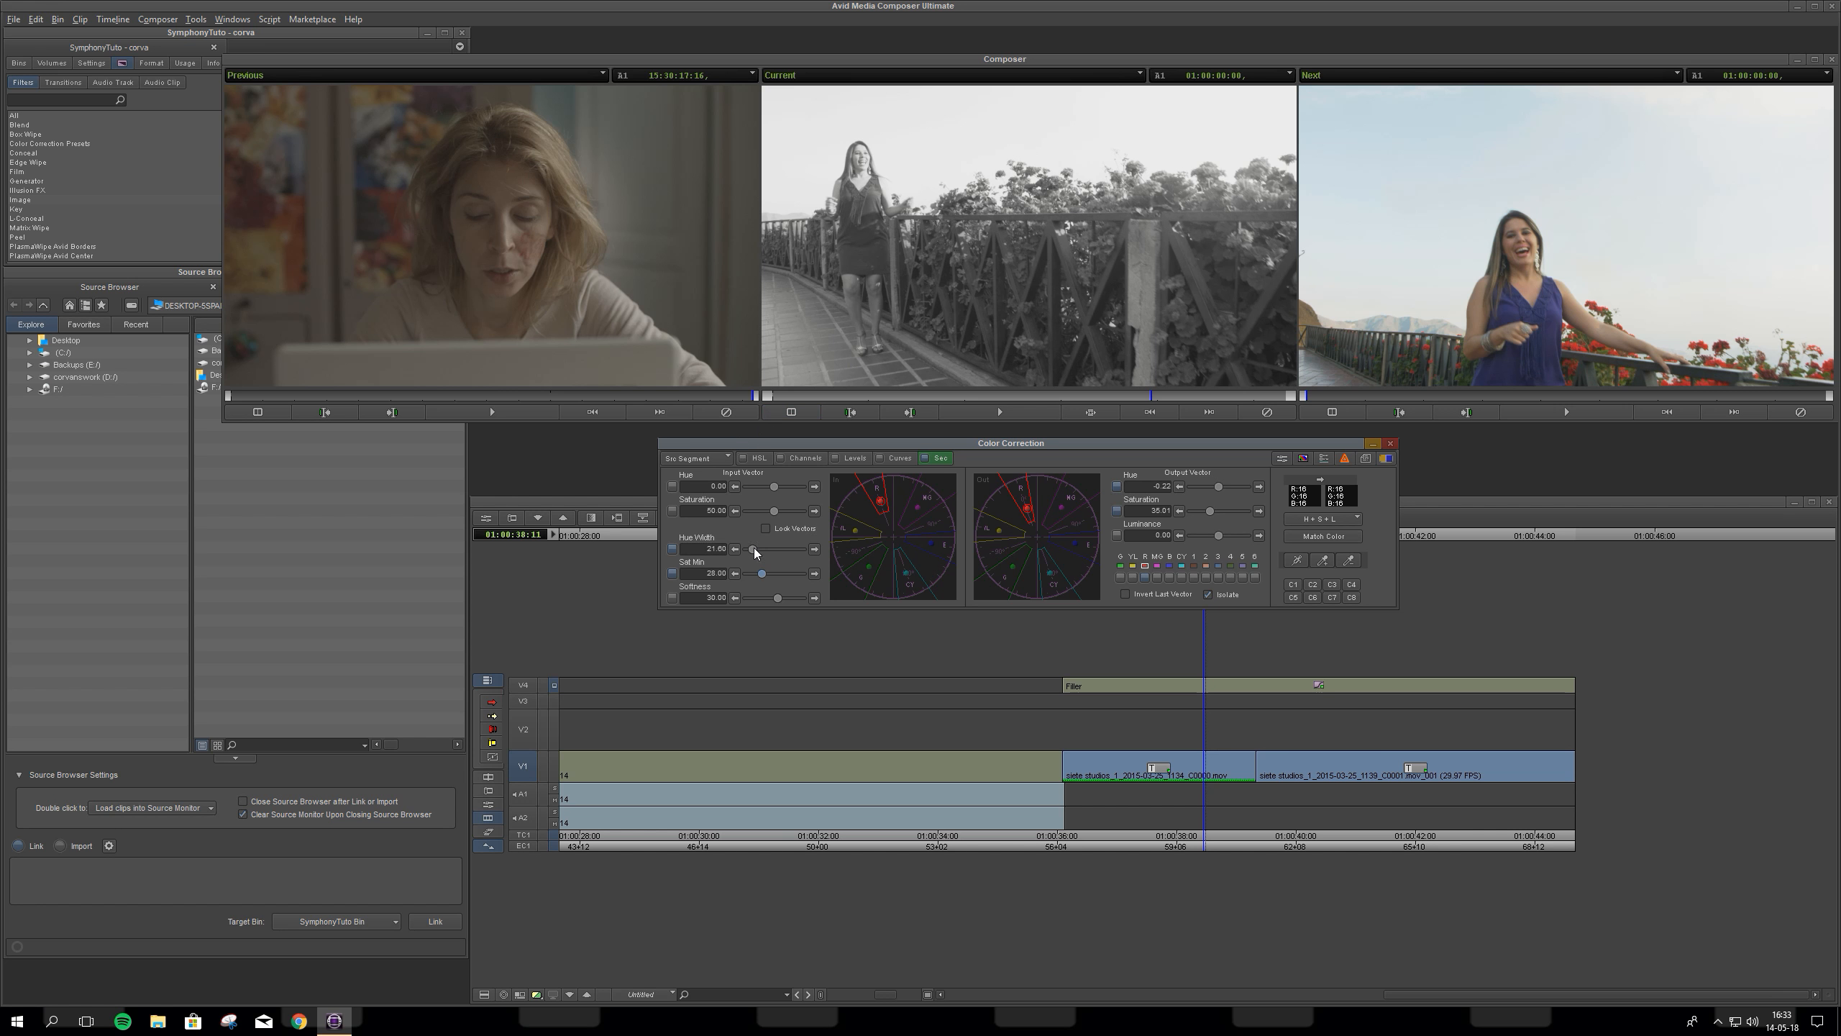
pyautogui.moveTo(761, 576); pyautogui.dragTo(756, 575)
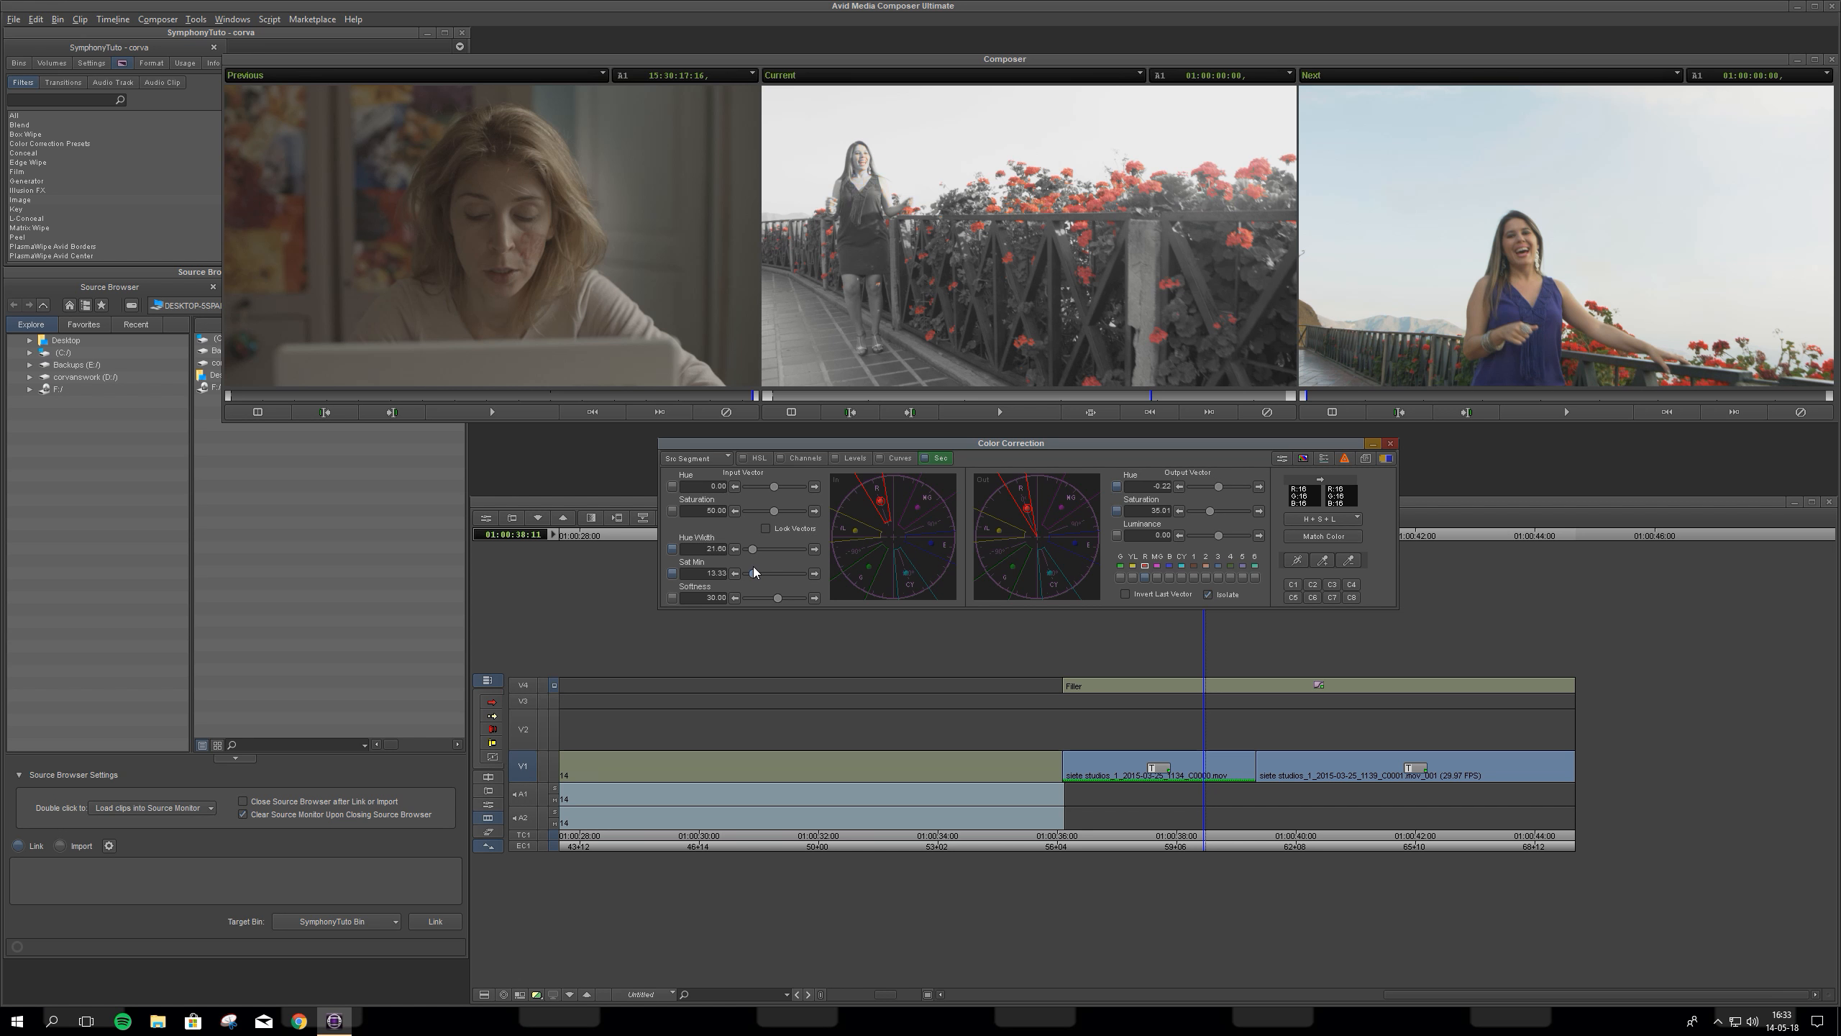
# Step: Set the red vector's hue width to 28.80 and input hue to 7.20, and adjust its output point on the wheel
pyautogui.moveTo(753, 552); pyautogui.dragTo(756, 552)
pyautogui.moveTo(776, 487); pyautogui.dragTo(776, 487)
pyautogui.moveTo(776, 485); pyautogui.dragTo(773, 484)
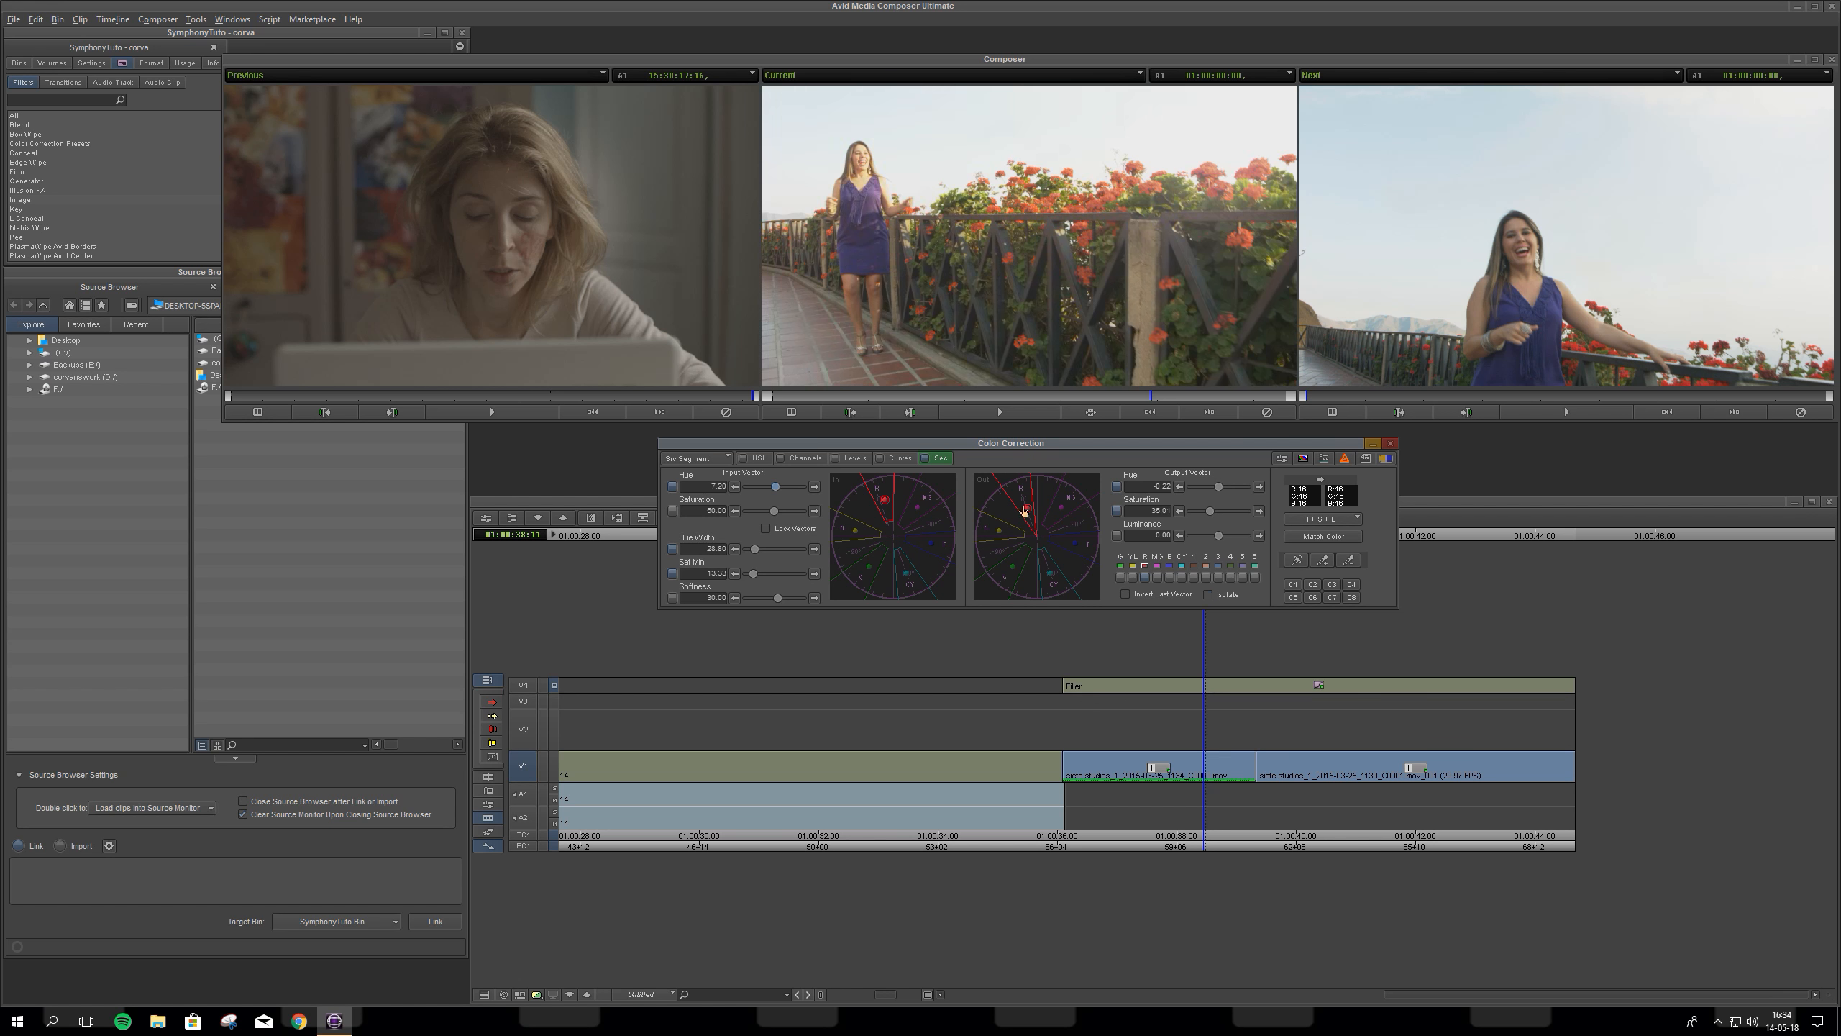
pyautogui.moveTo(1024, 511); pyautogui.dragTo(1020, 502)
pyautogui.click(925, 459)
pyautogui.moveTo(1025, 512); pyautogui.dragTo(1025, 510)
# Step: Try output hue adjustments on the first custom vector and undo the secondary correction changes
pyautogui.click(1207, 567)
pyautogui.moveTo(1216, 487); pyautogui.dragTo(1215, 489)
pyautogui.click(1206, 576)
pyautogui.moveTo(1217, 486); pyautogui.dragTo(1215, 482)
pyautogui.click(1315, 406)
pyautogui.hotkey('ctrl', 'z')
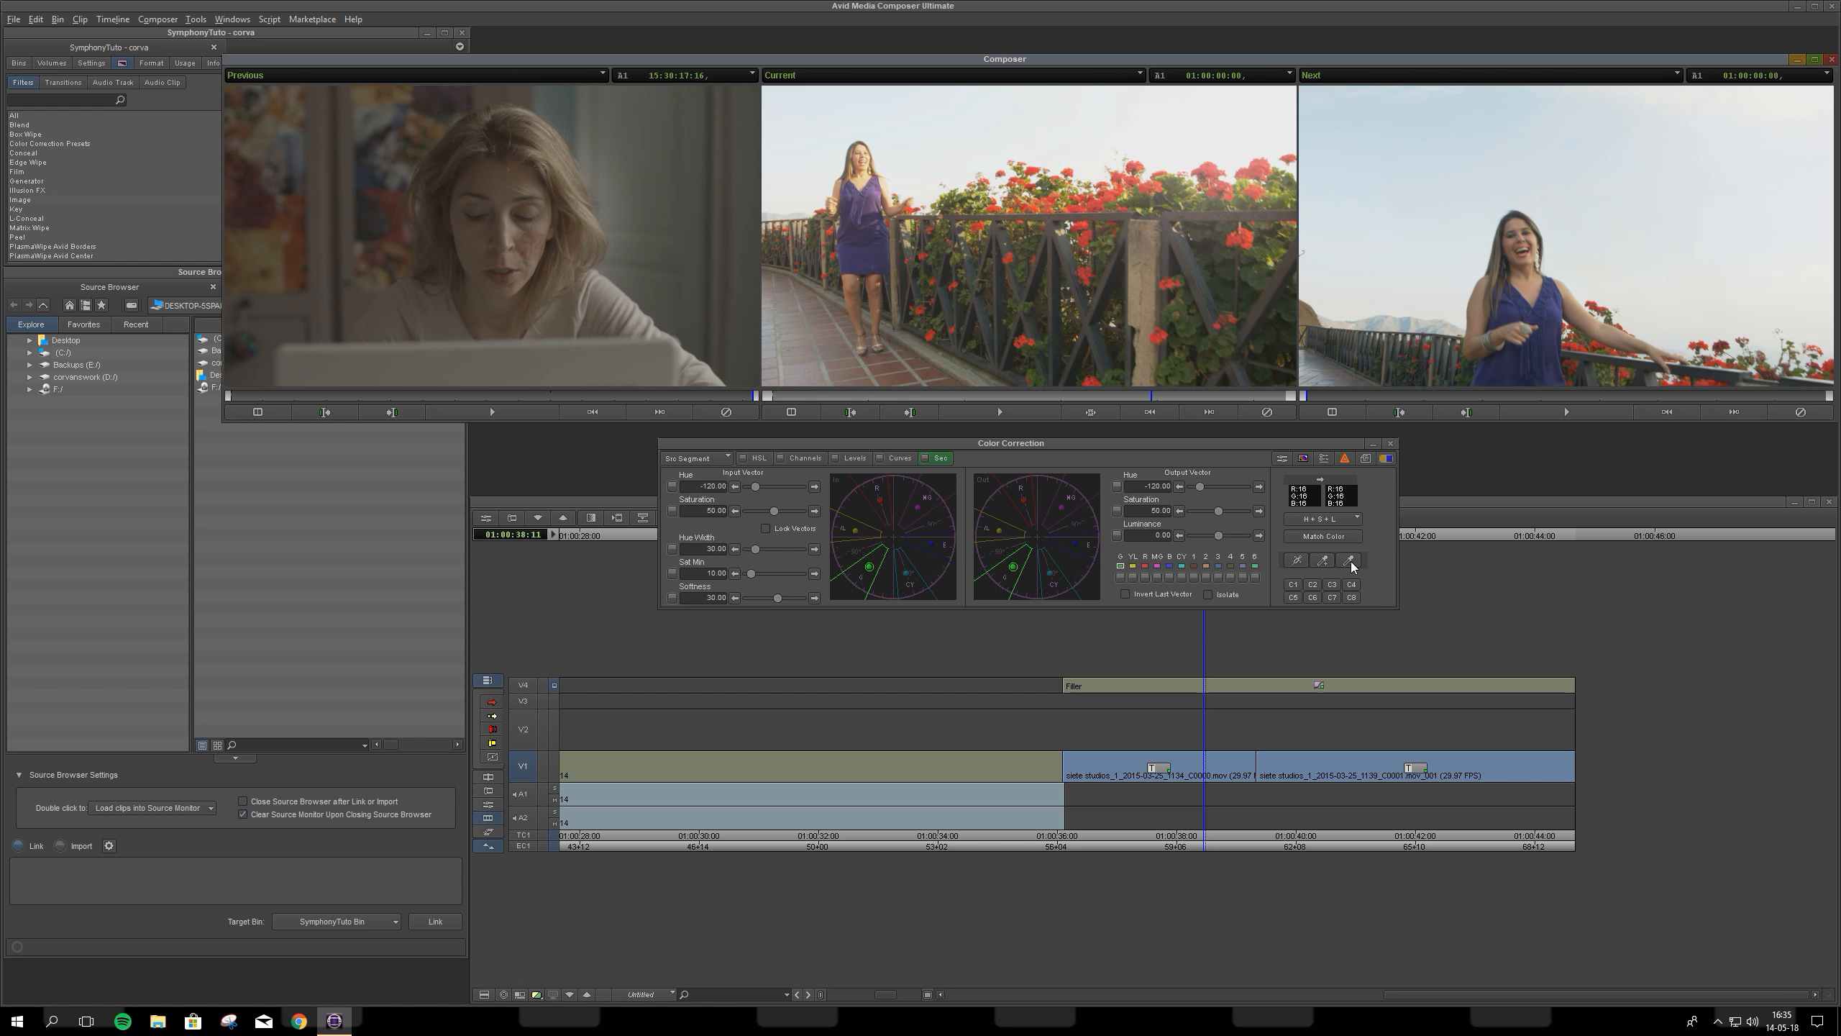
# Step: Sample the walking woman's purple dress as a custom secondary vector and toggle Isolate to check the selection
pyautogui.click(1297, 560)
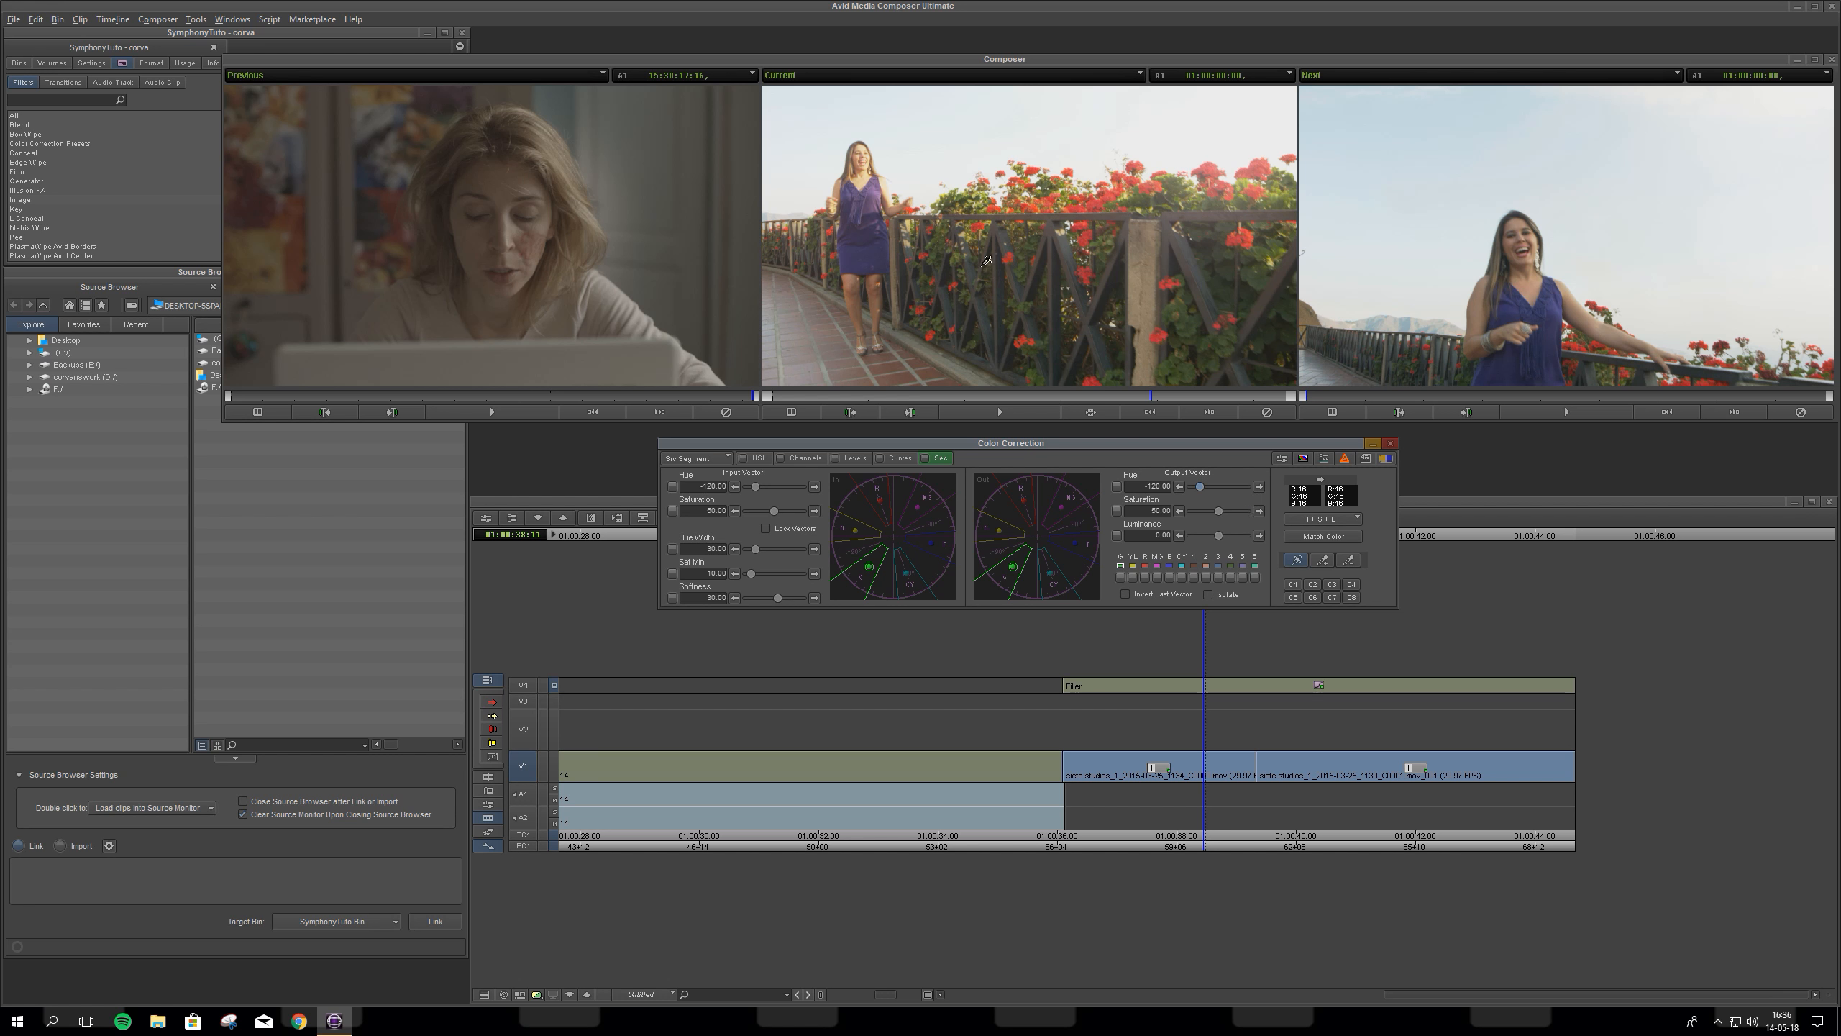
pyautogui.click(876, 251)
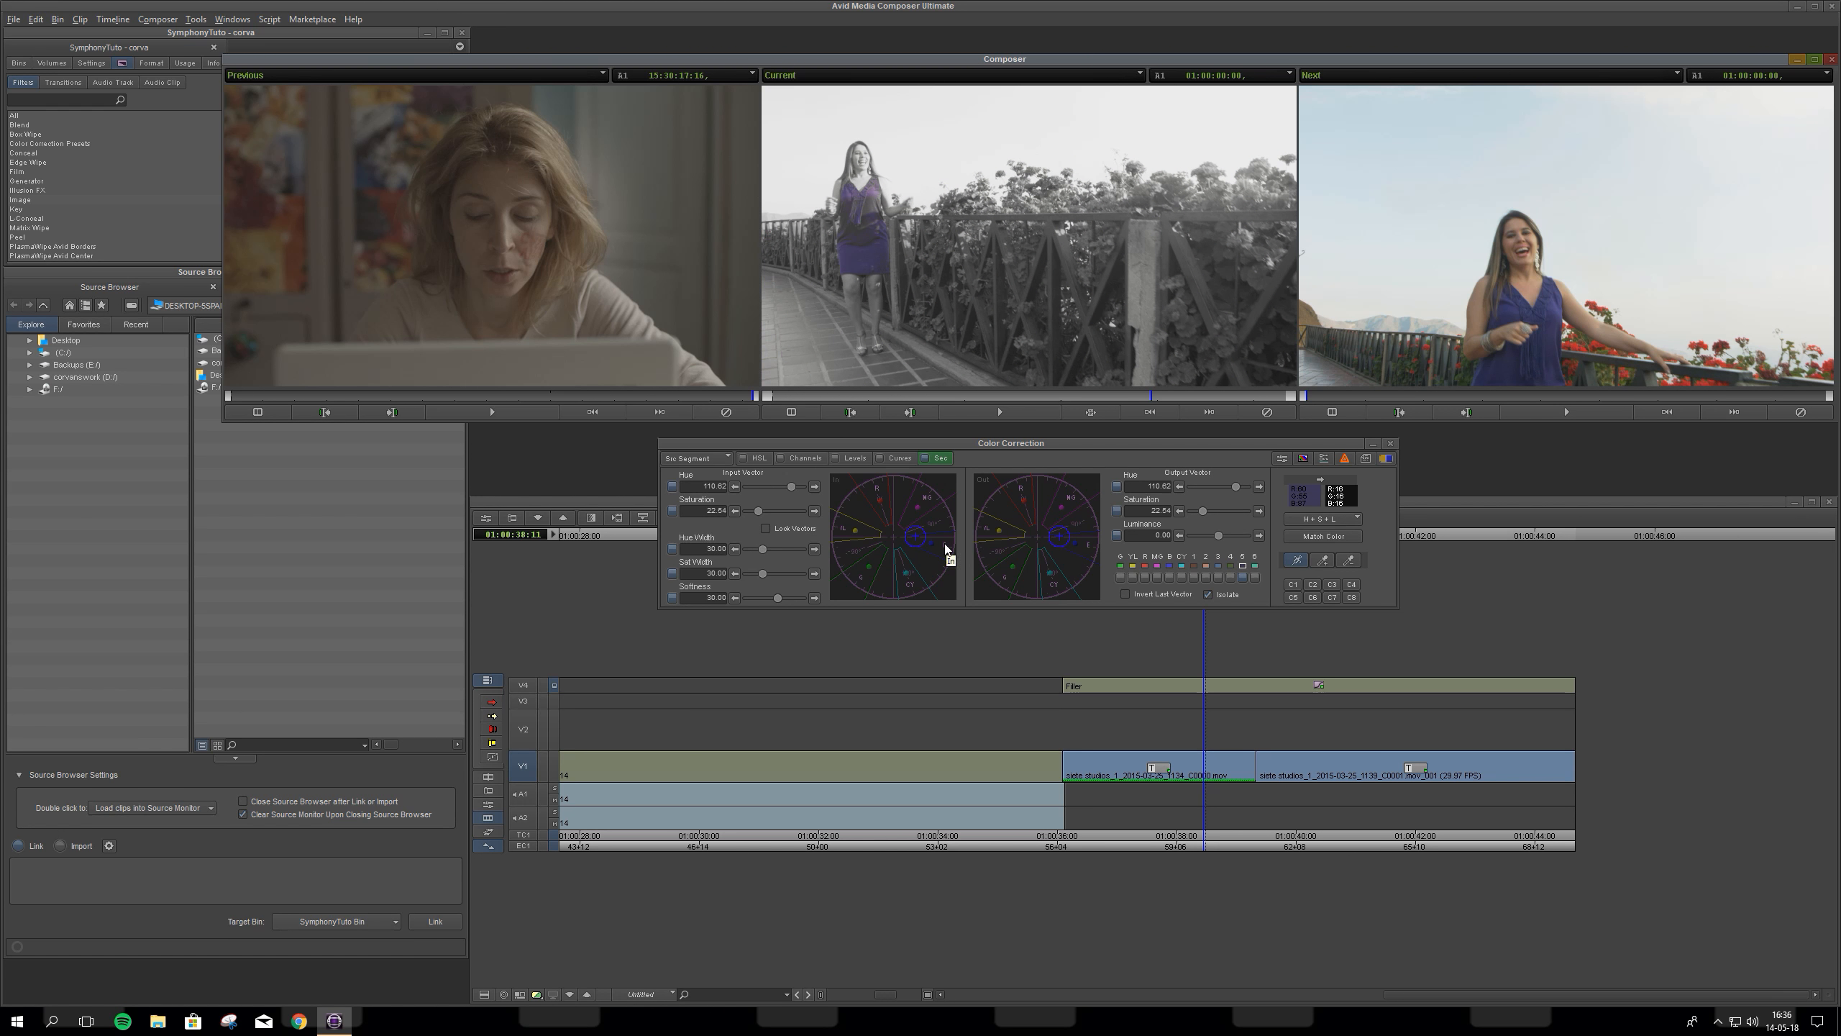
pyautogui.click(1207, 594)
pyautogui.click(1208, 594)
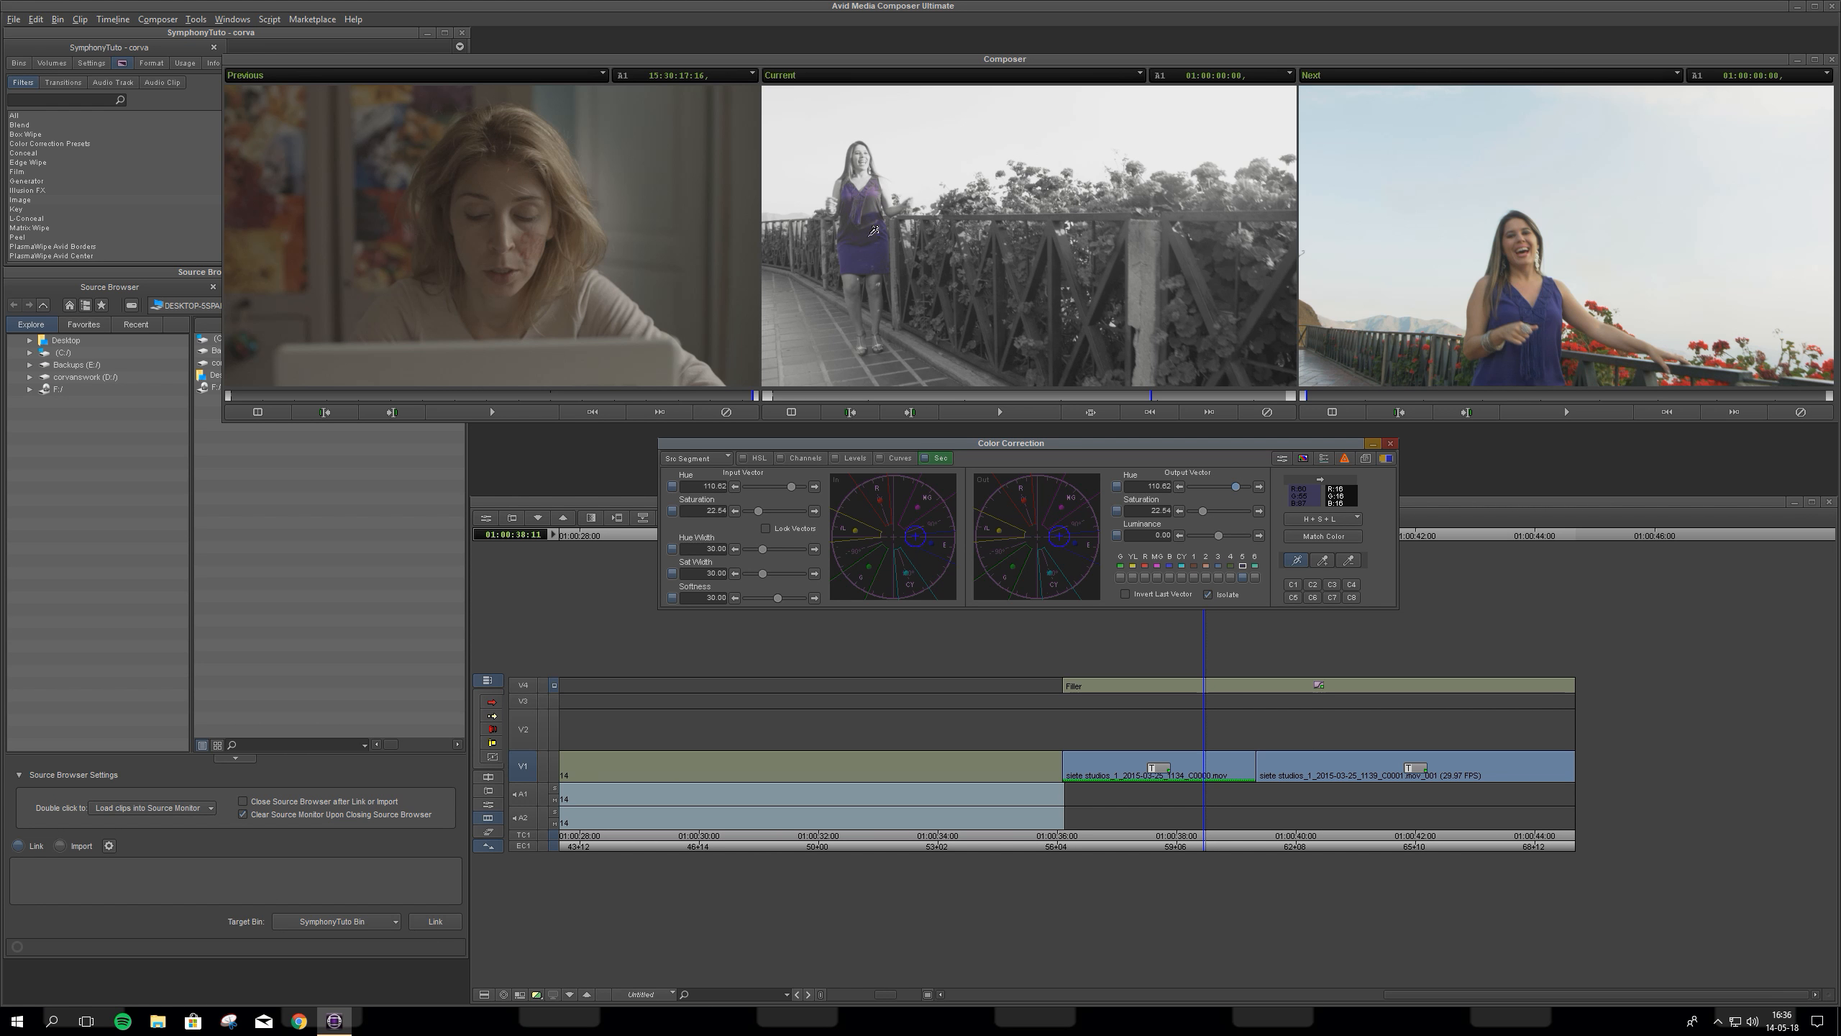
# Step: Try the two remaining eyedroppers on the purple dress to adjust the sampled colour range
pyautogui.click(1322, 560)
pyautogui.click(867, 232)
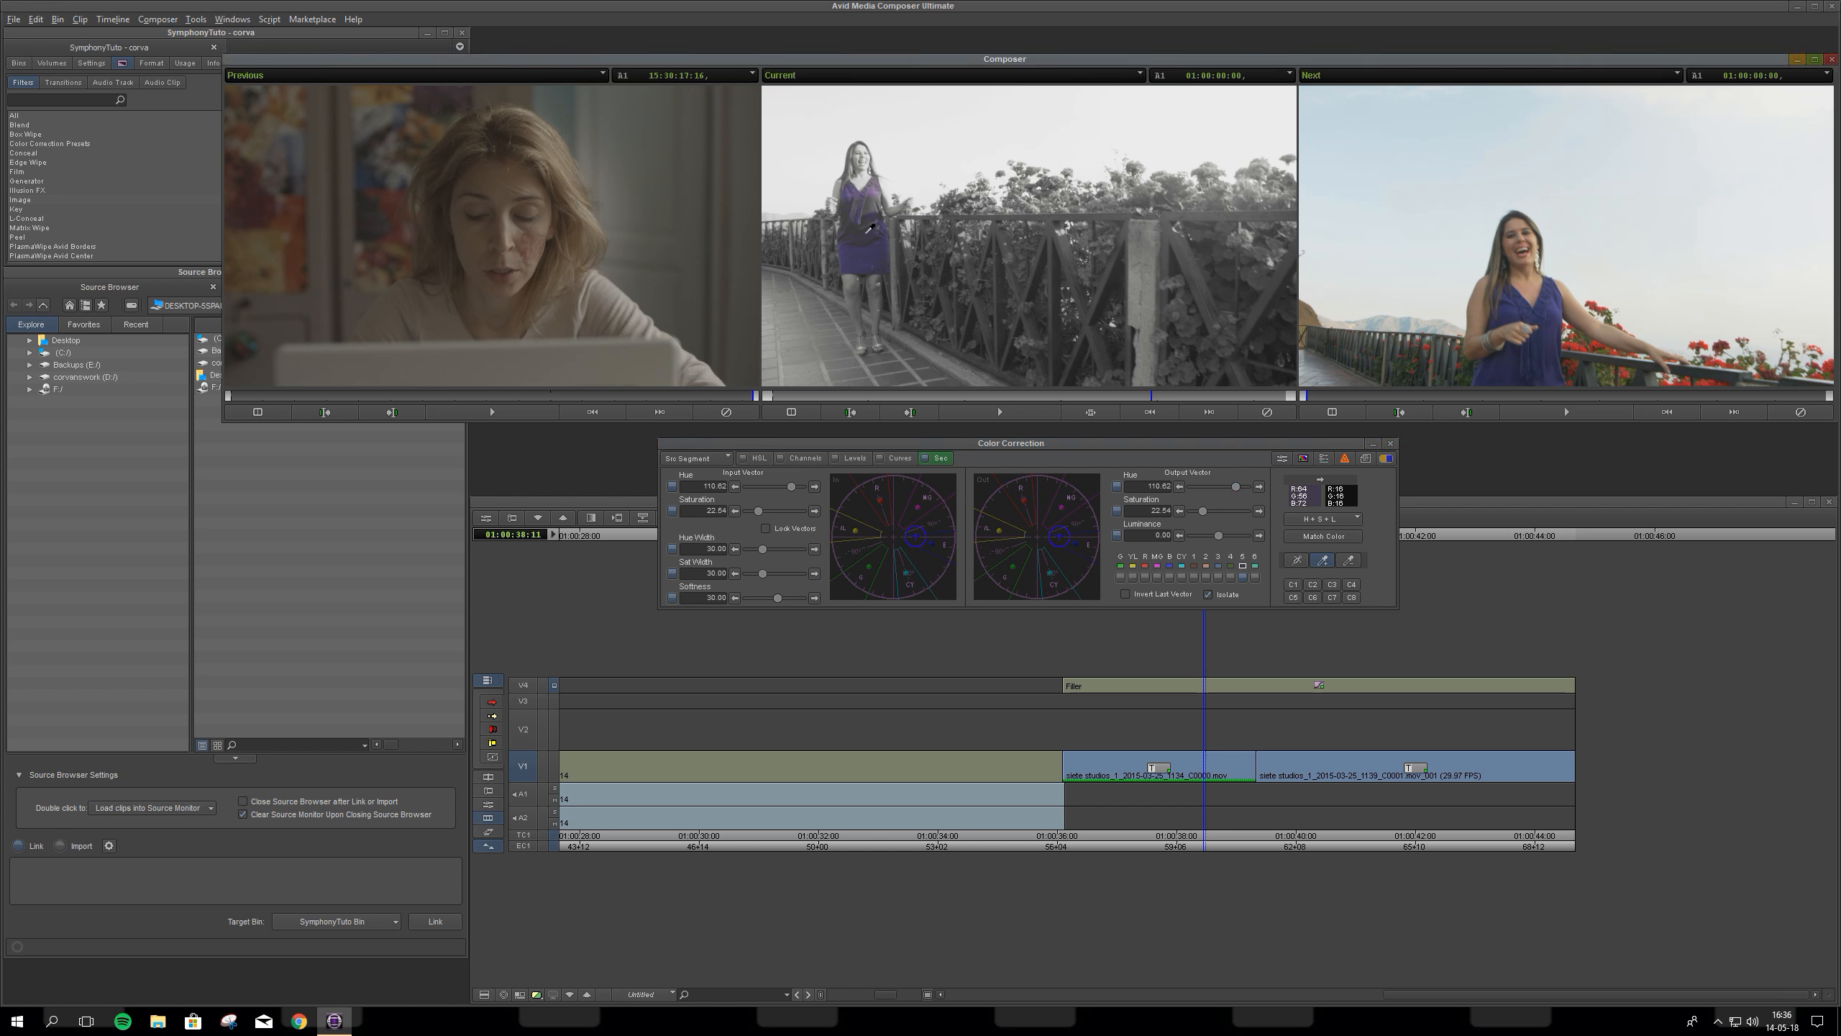
pyautogui.click(1349, 559)
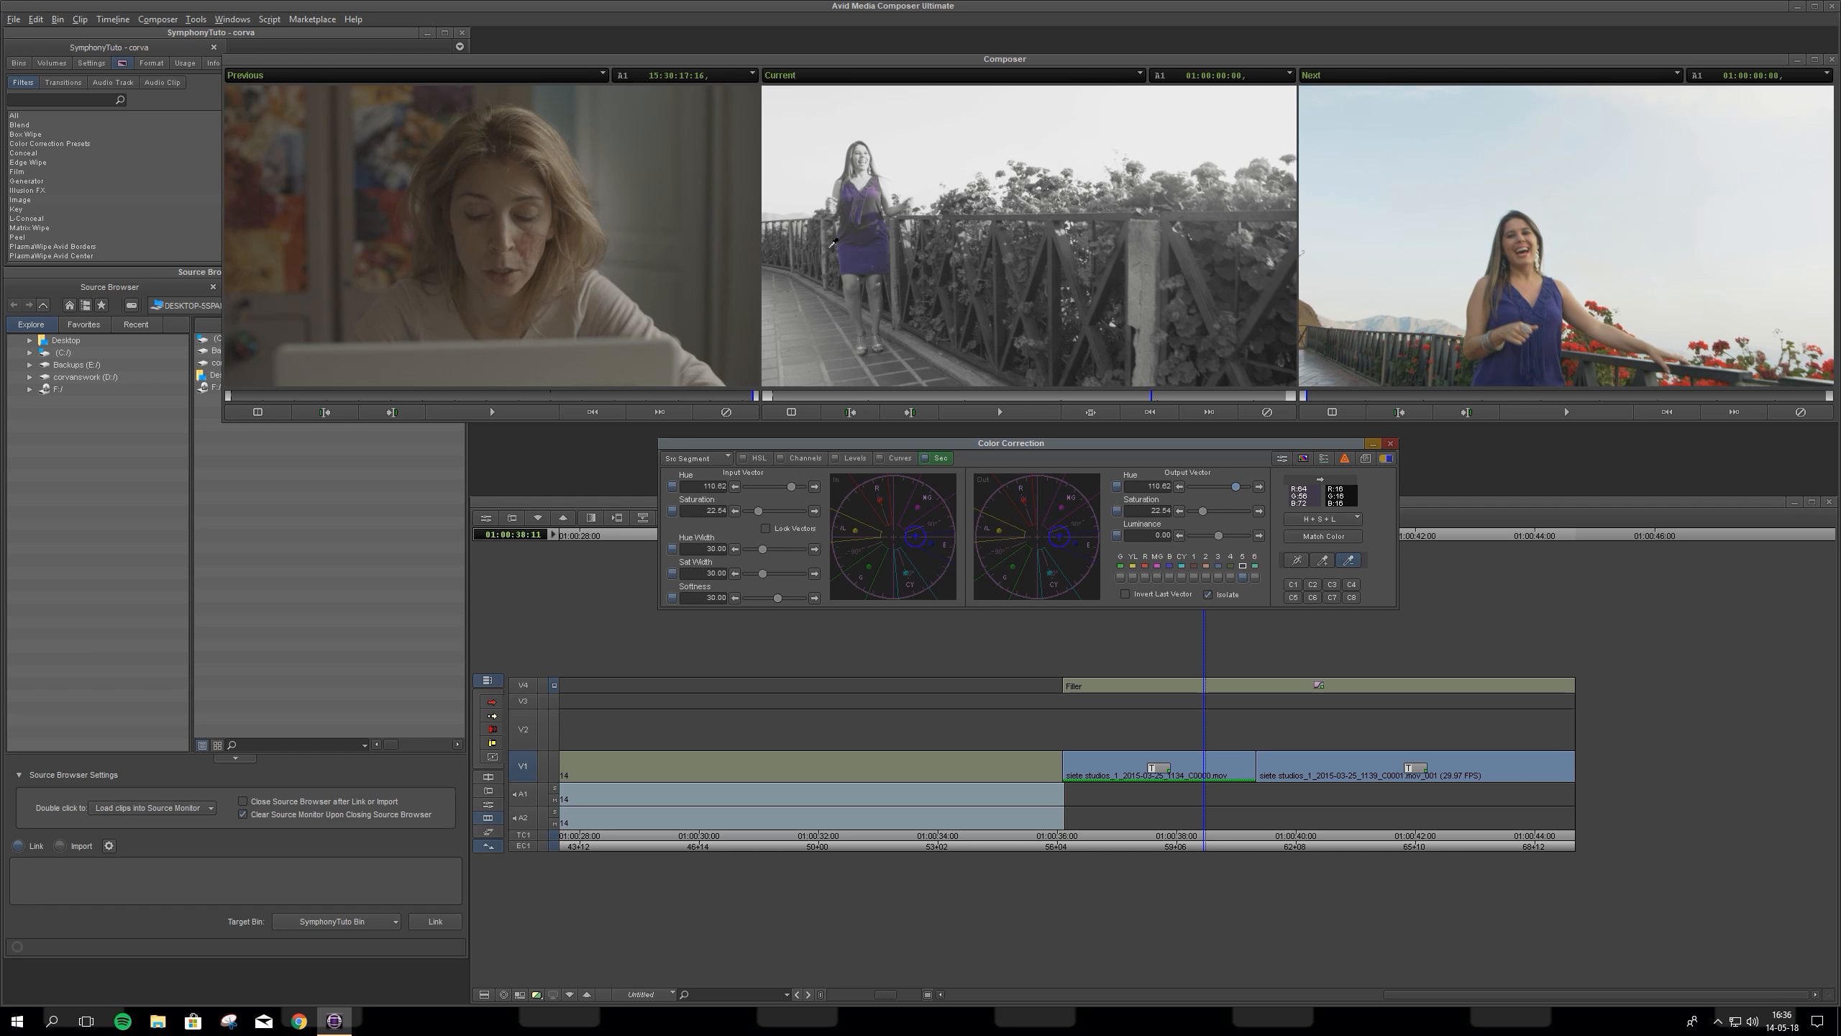
# Step: Invert the dress vector's selection without Isolate and shift its output hue to about 65
pyautogui.click(1125, 594)
pyautogui.click(1208, 595)
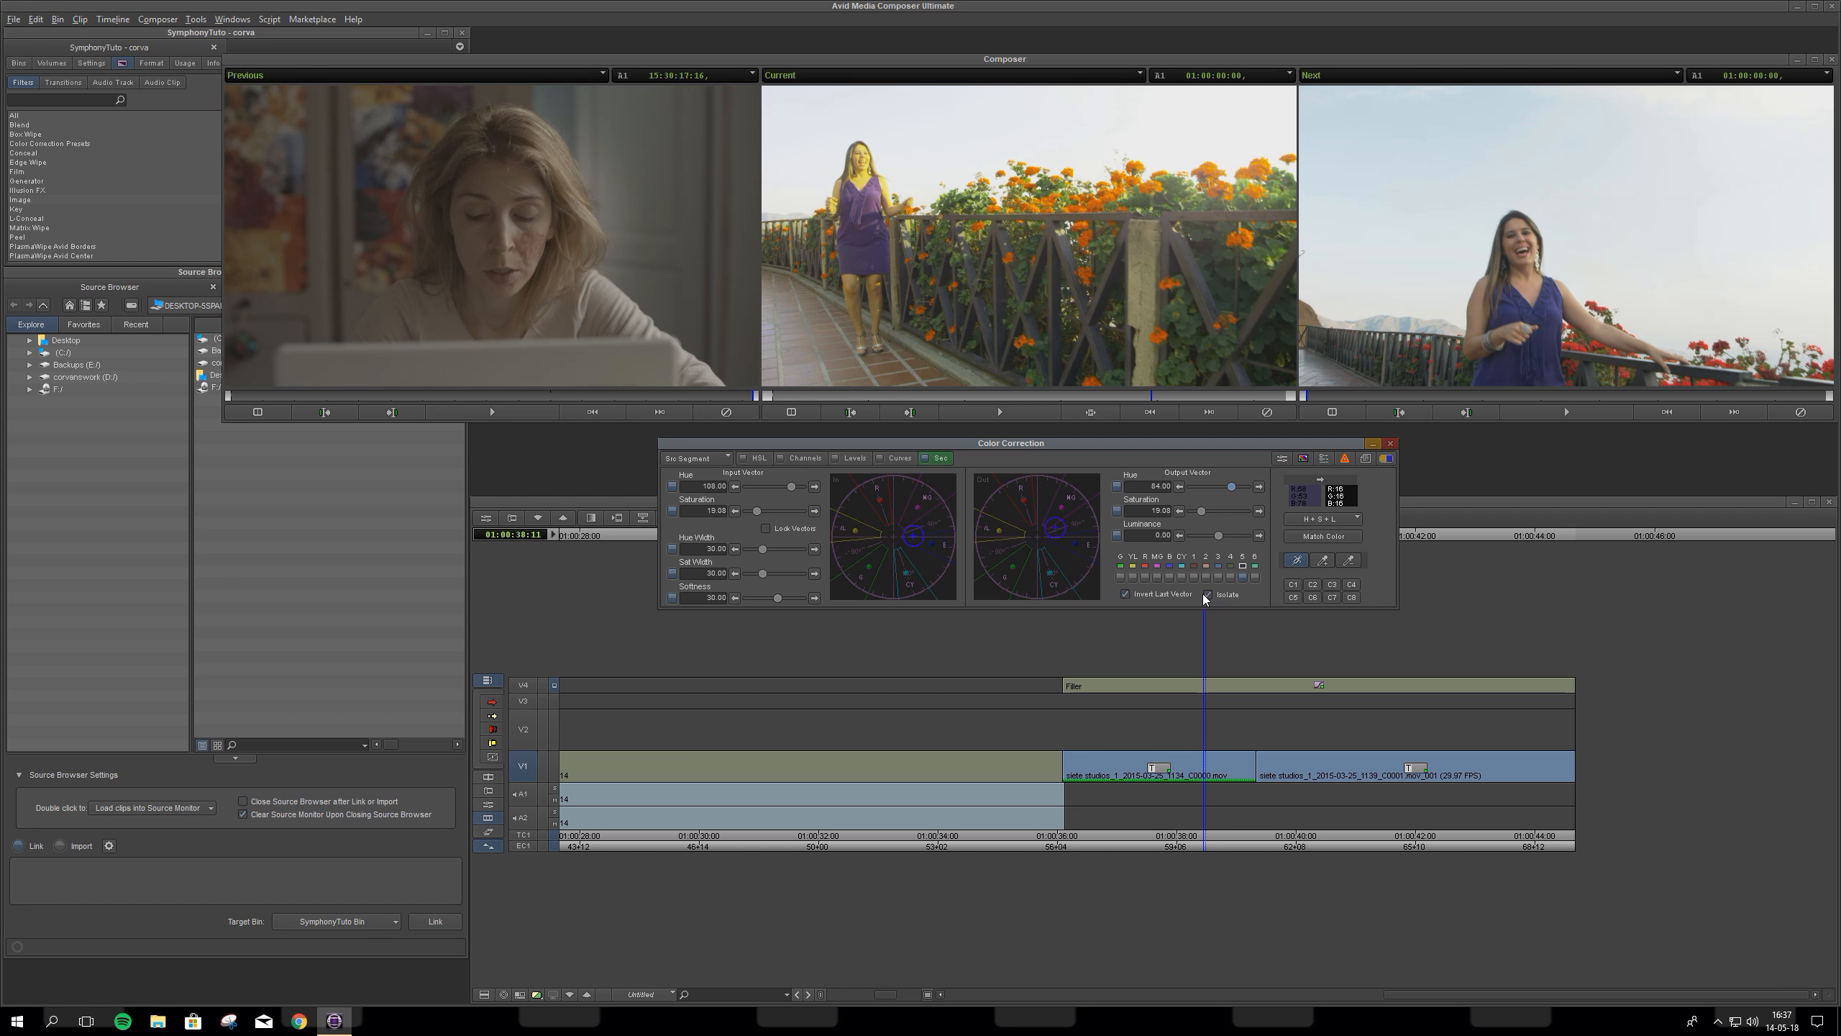
pyautogui.moveTo(1228, 490)
pyautogui.mouseDown()
pyautogui.moveTo(1204, 481)
pyautogui.moveTo(1228, 483)
pyautogui.mouseUp()
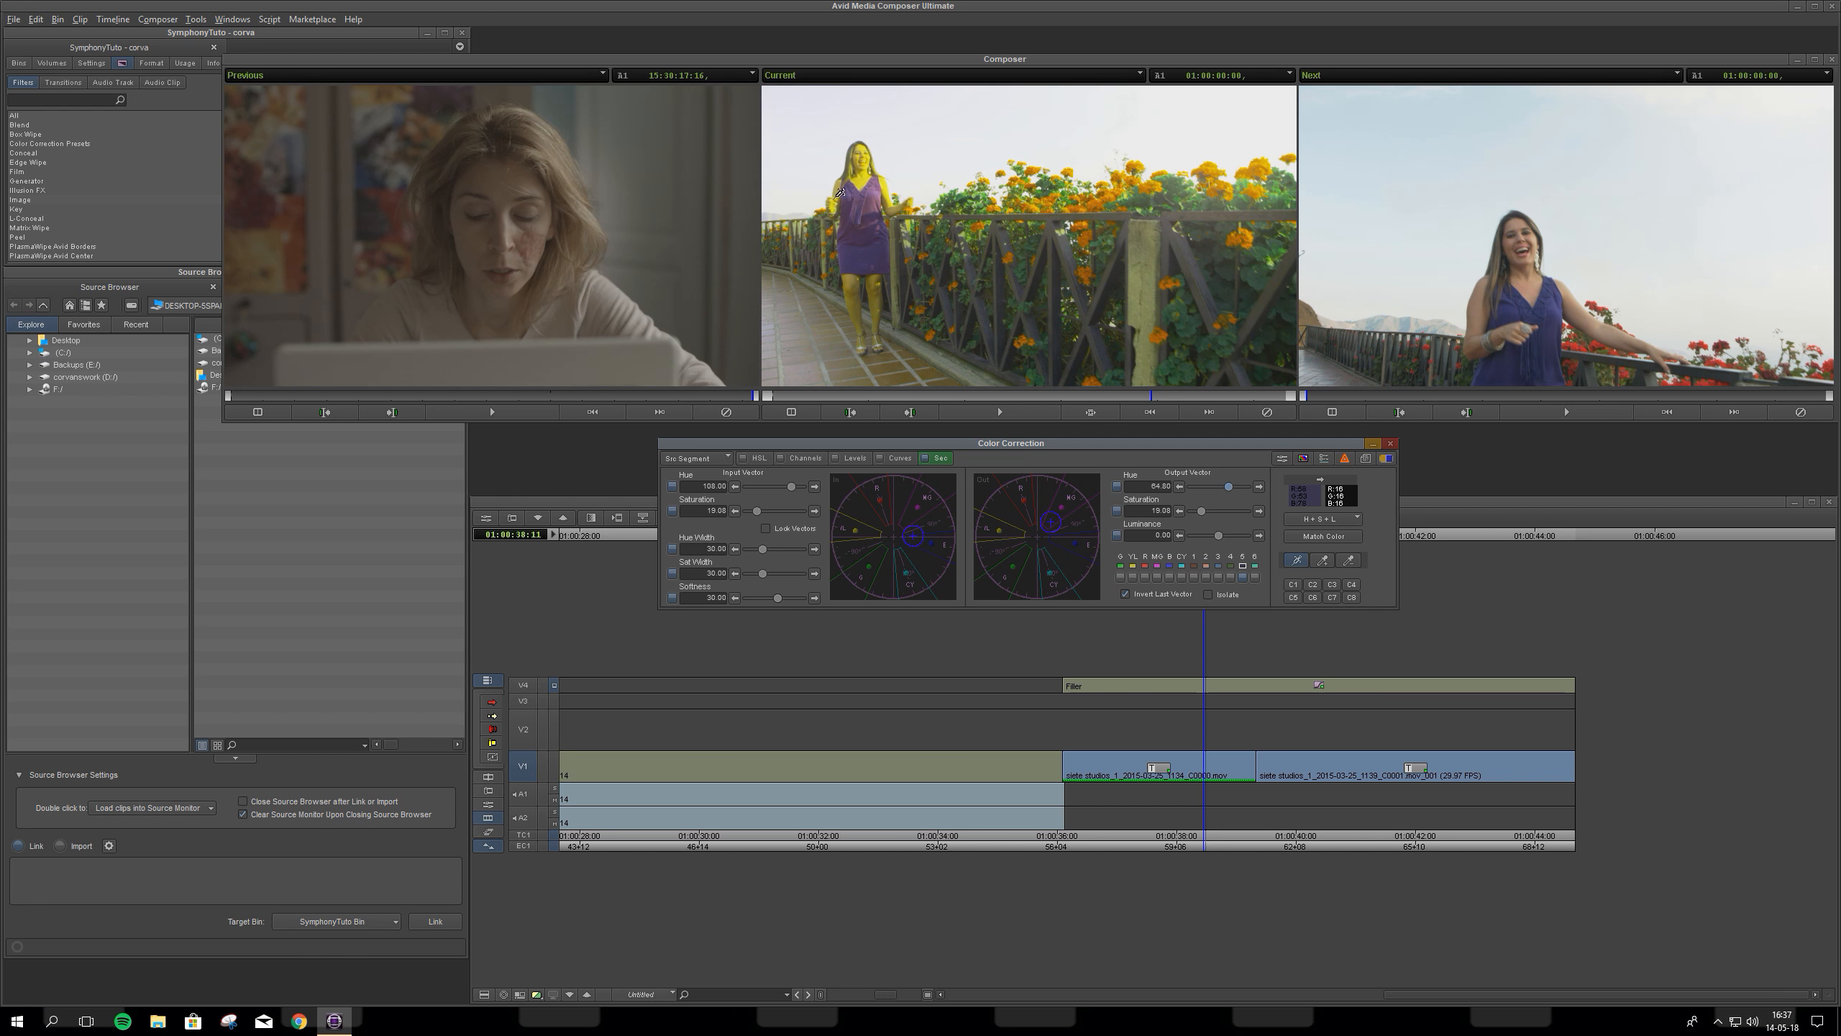
# Step: Cancel the vector inversion, isolate the dress and toggle Invert Last Vector to compare the selection
pyautogui.click(1126, 594)
pyautogui.click(1207, 594)
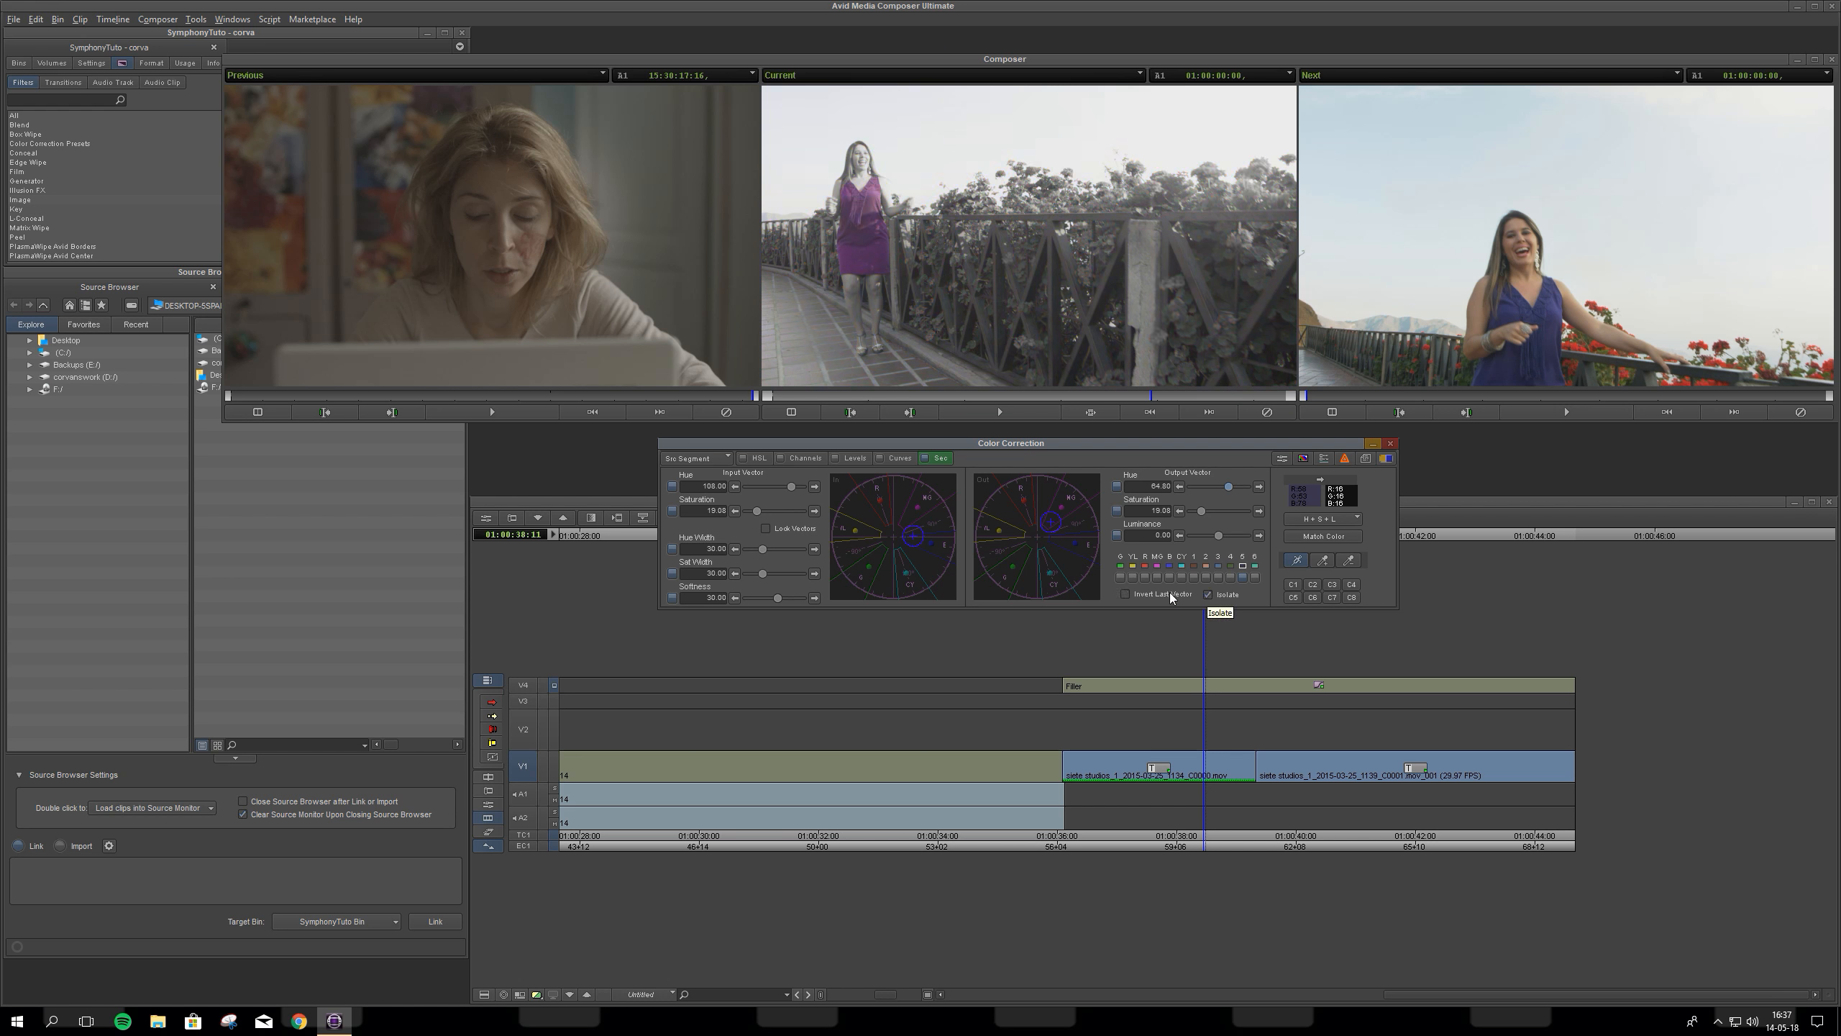
pyautogui.click(1125, 594)
pyautogui.click(1123, 595)
pyautogui.click(1123, 595)
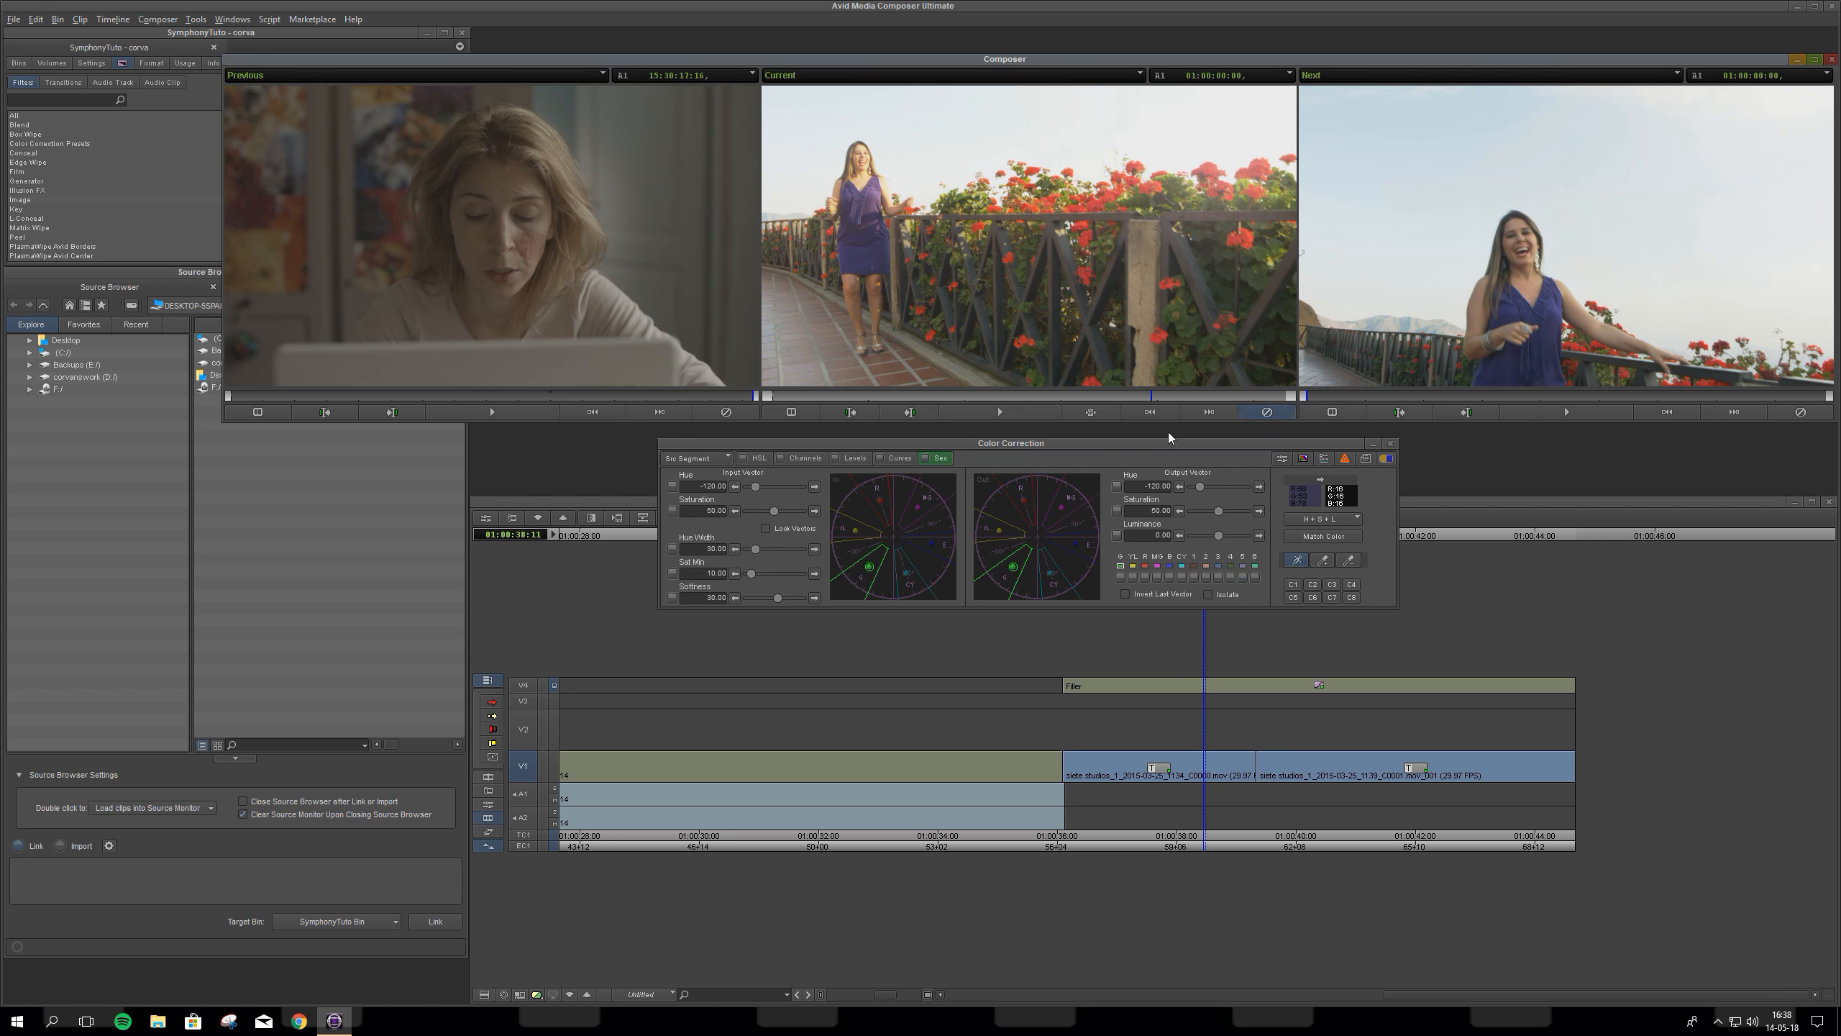
# Step: Try the red vector with hue width 43.20, output hue 3.00, reduced saturation and luminance -0.40, then remove the correction
pyautogui.click(881, 504)
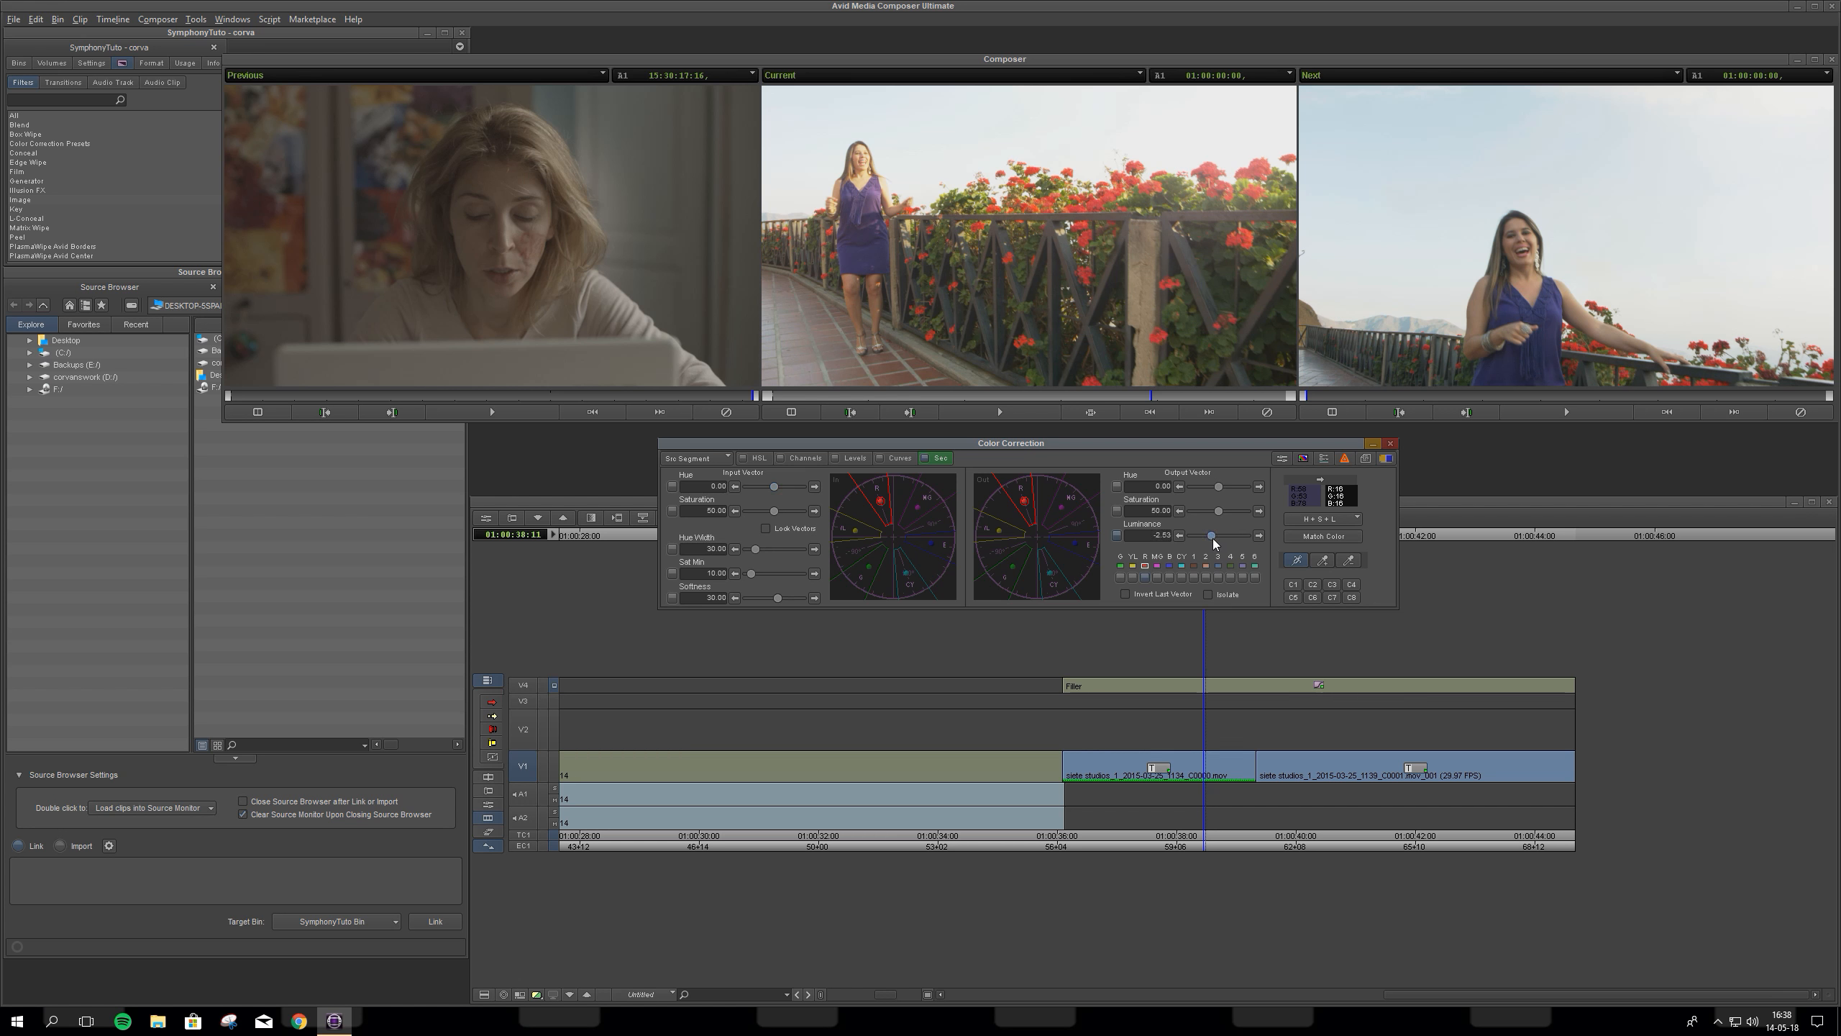
pyautogui.moveTo(1221, 534); pyautogui.dragTo(1180, 535)
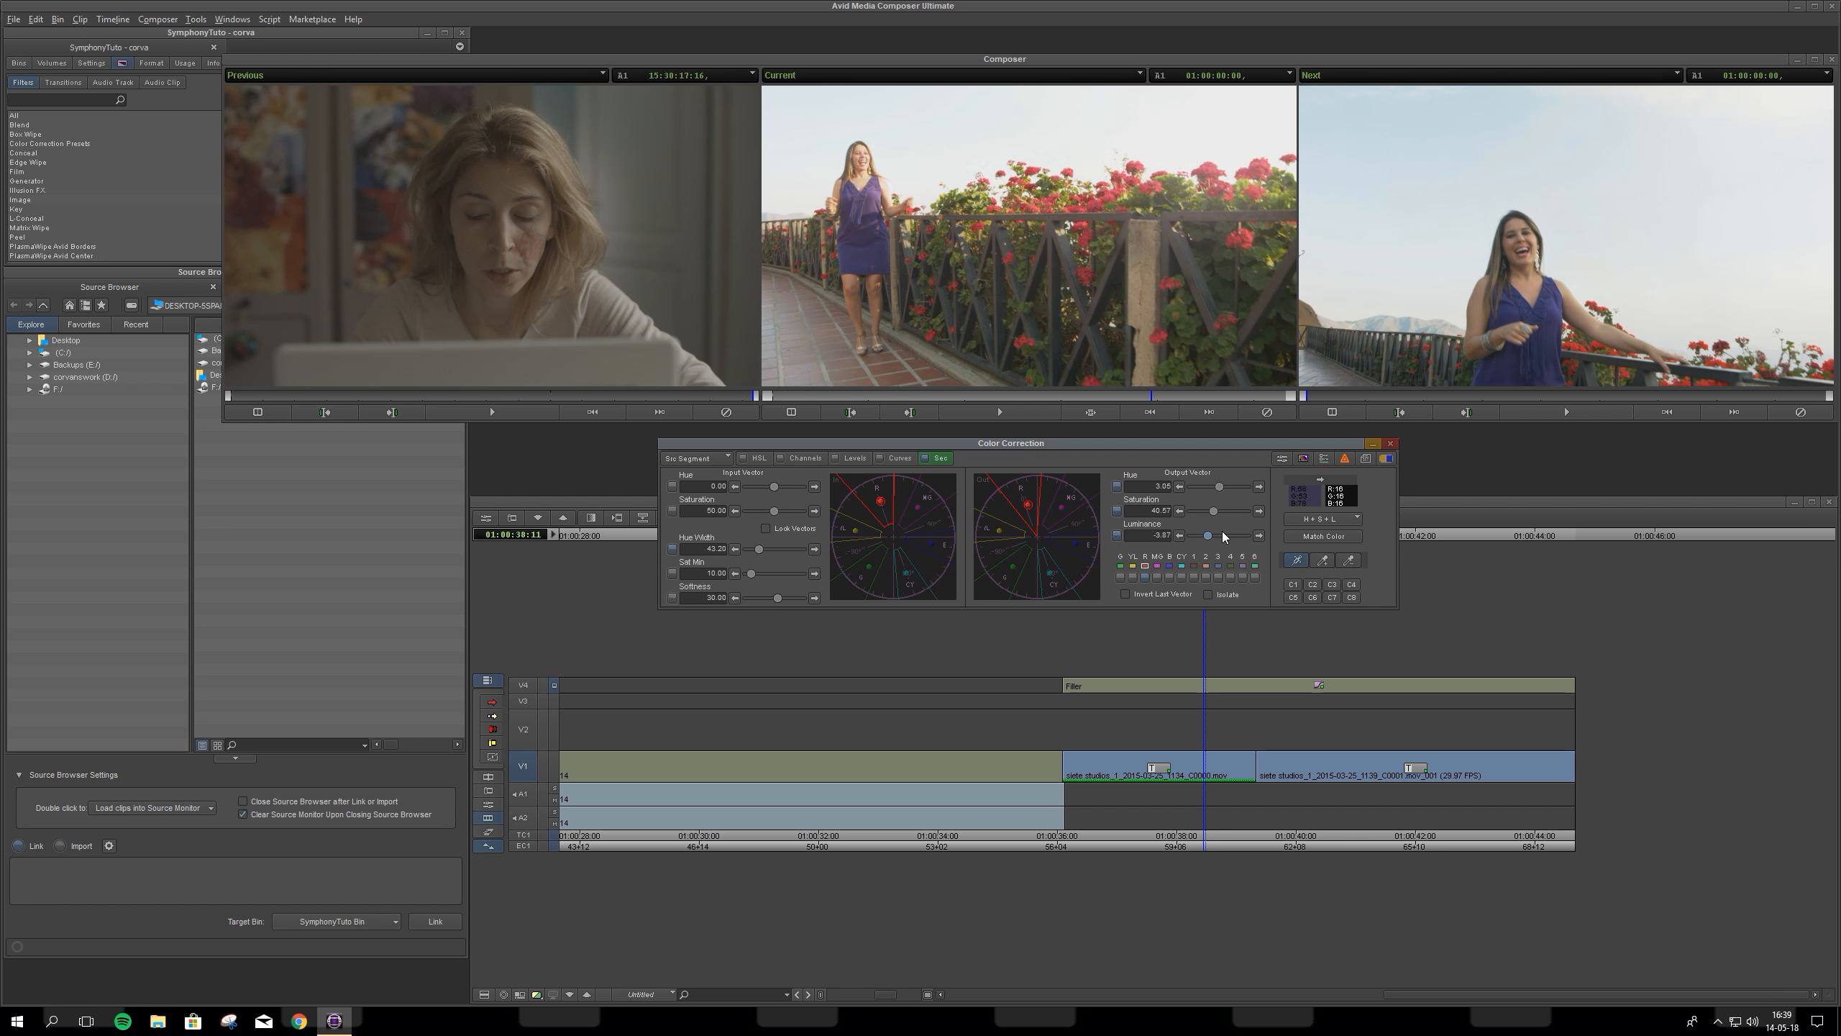
pyautogui.moveTo(1207, 535)
pyautogui.mouseDown()
pyautogui.moveTo(1191, 535)
pyautogui.moveTo(1229, 529)
pyautogui.moveTo(1171, 530)
pyautogui.moveTo(1217, 534)
pyautogui.mouseUp()
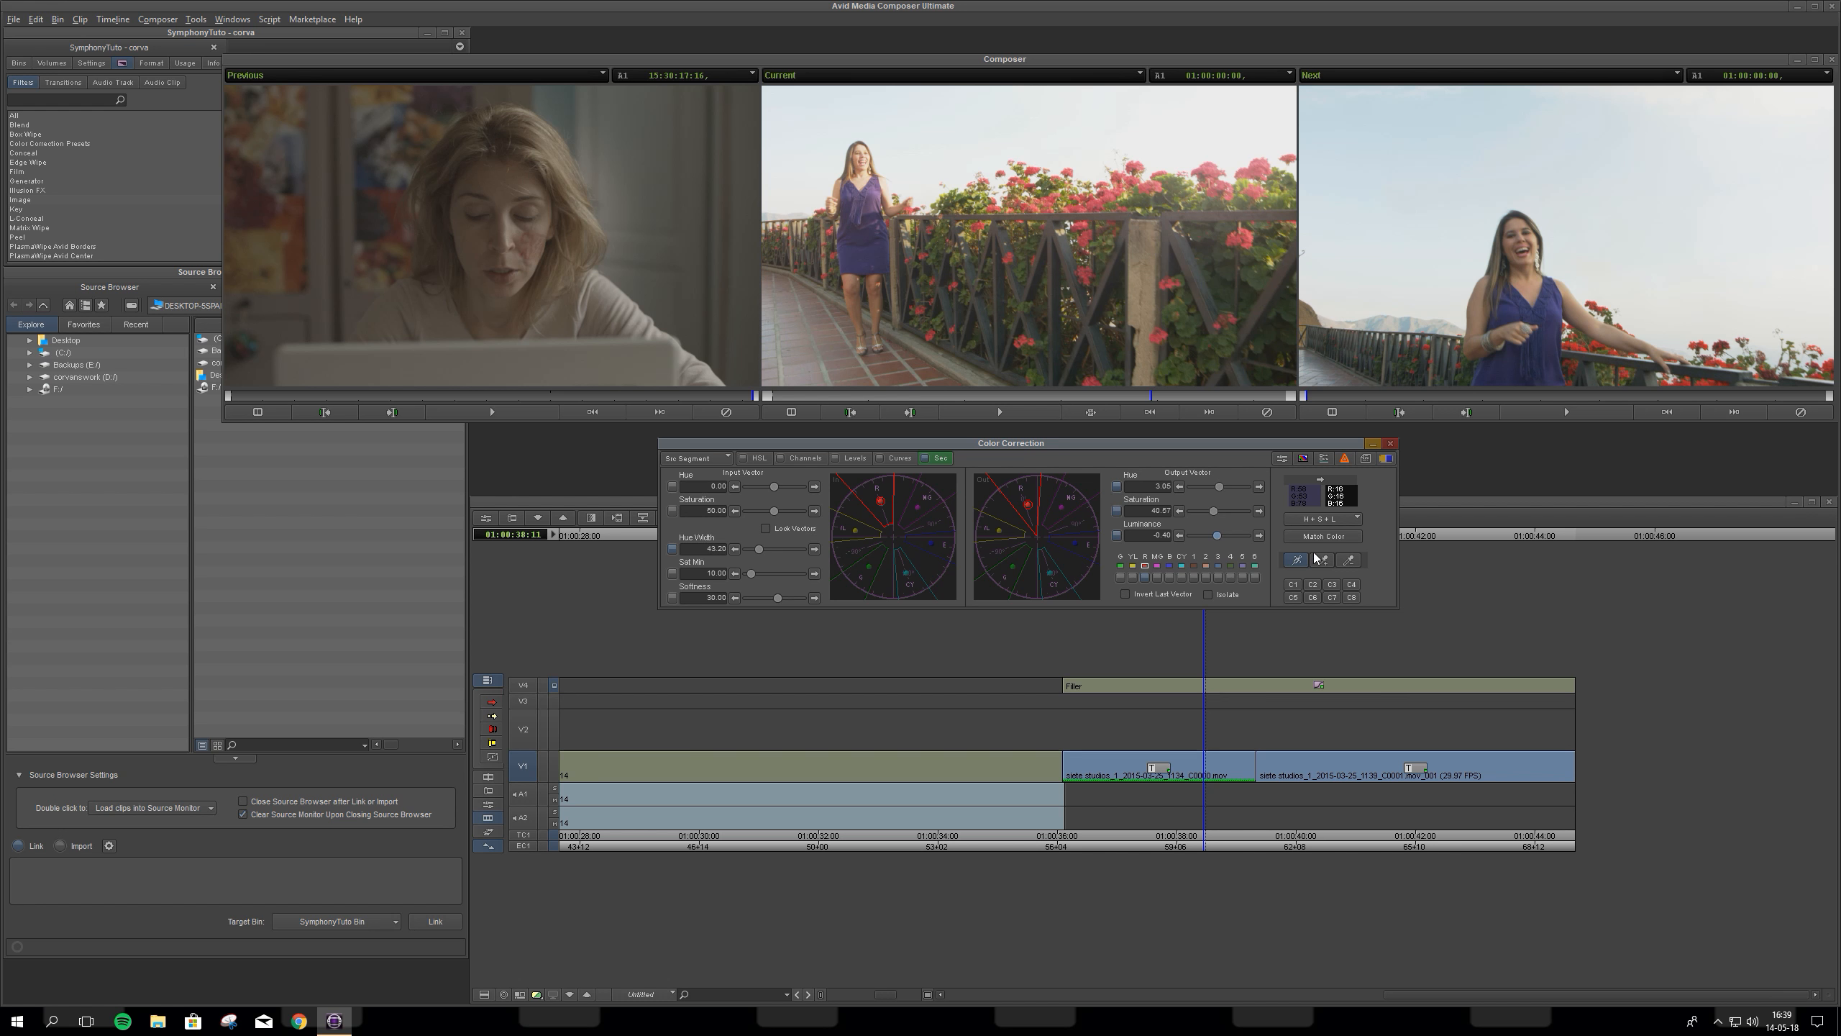
pyautogui.click(1270, 413)
# Step: Sample the sky as a custom vector, set its output hue to -180 and remove the correction
pyautogui.click(1297, 559)
pyautogui.click(994, 137)
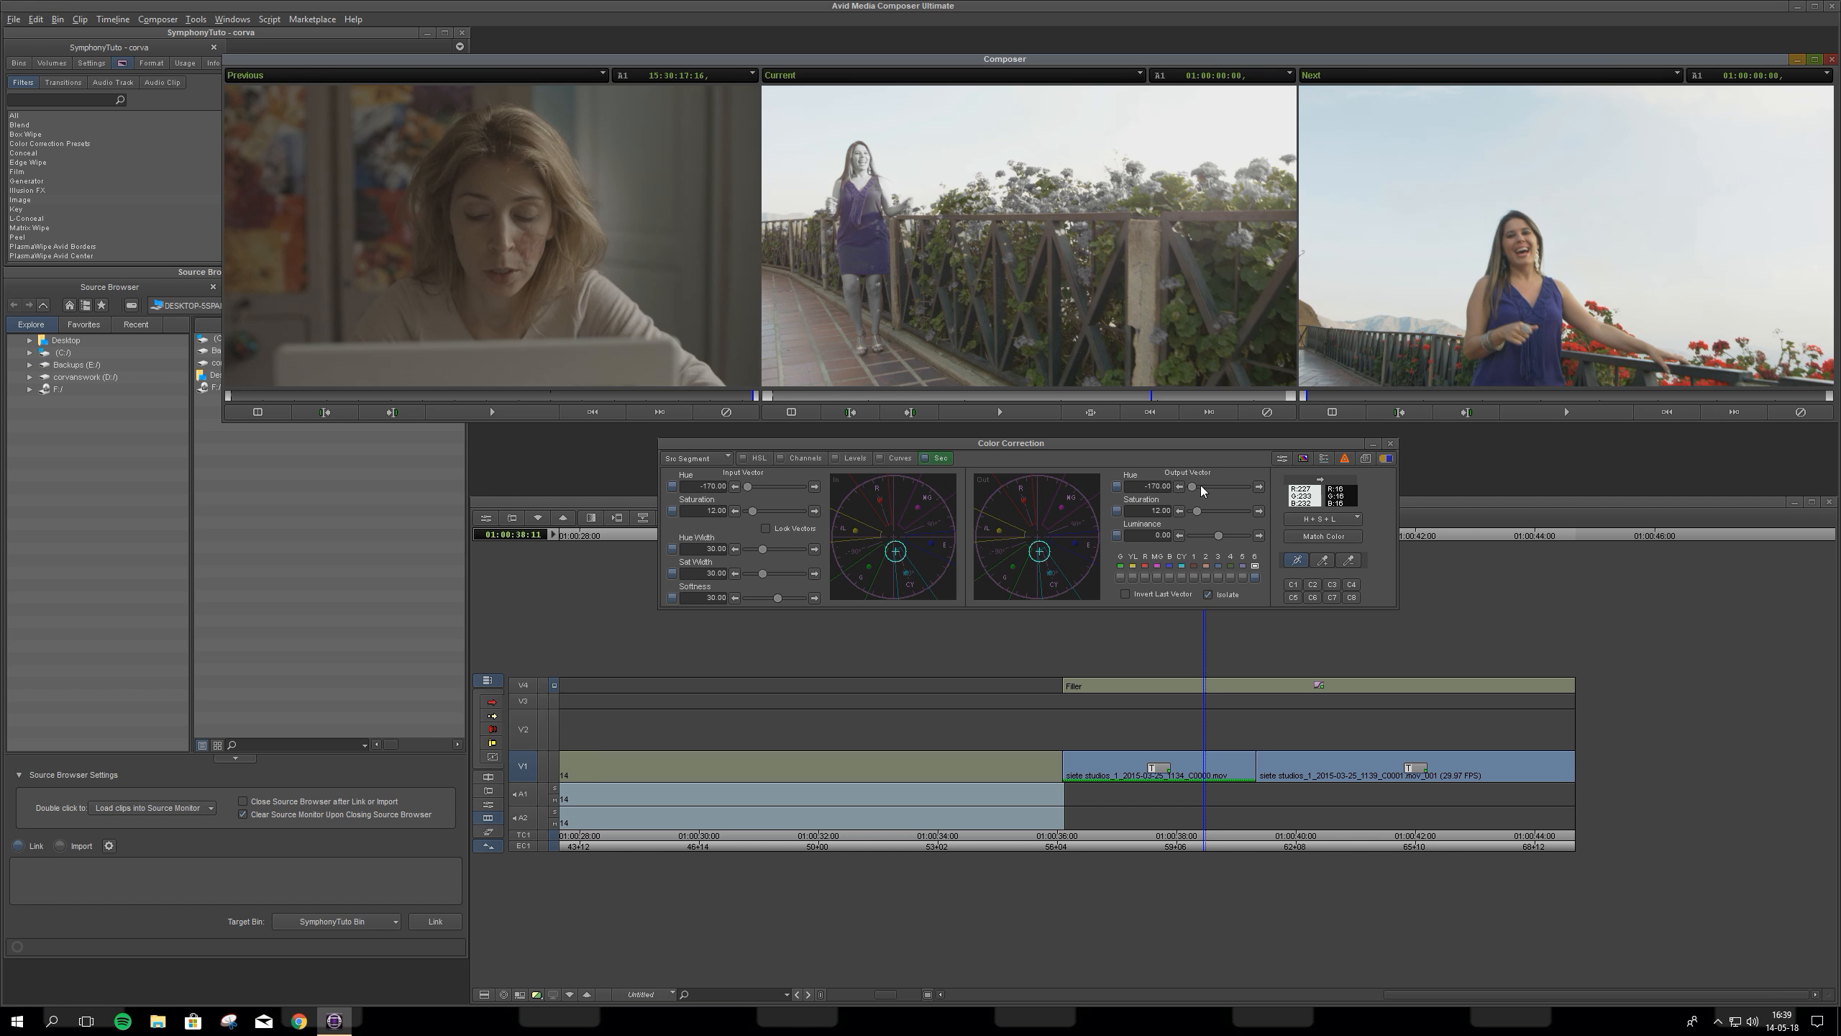
pyautogui.moveTo(1194, 487); pyautogui.dragTo(1182, 489)
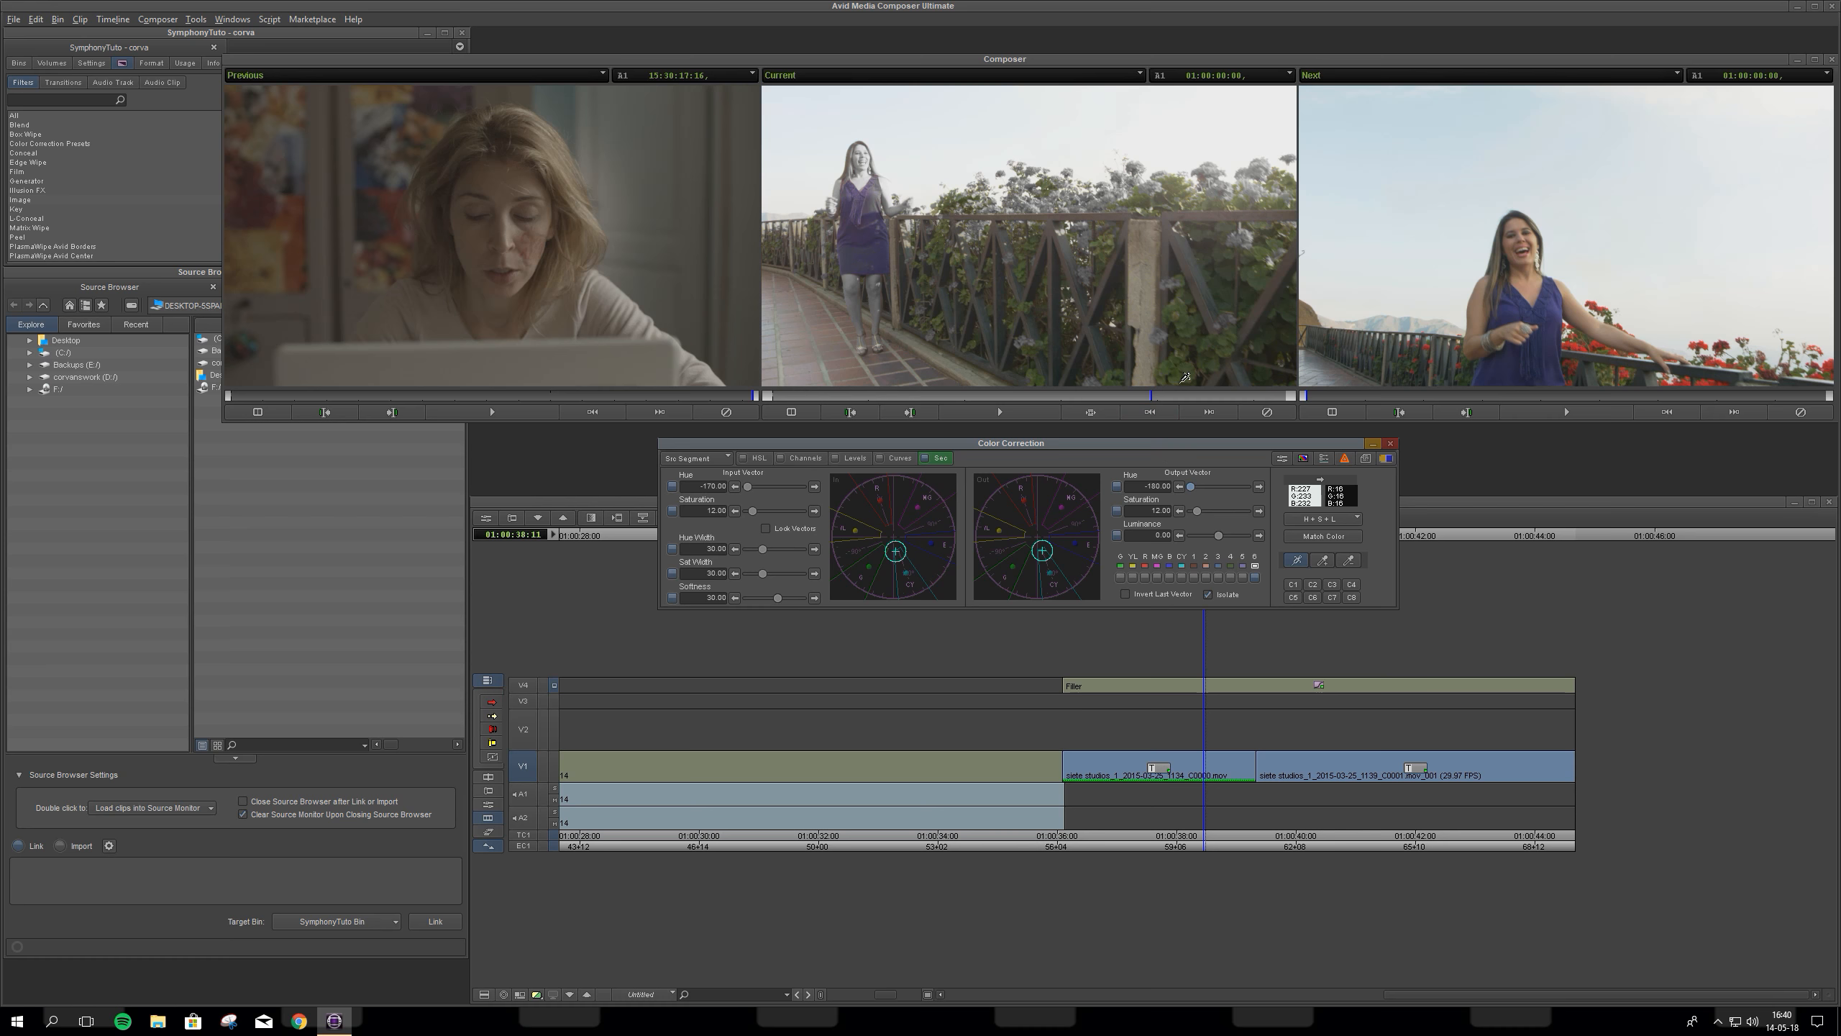
pyautogui.click(1268, 416)
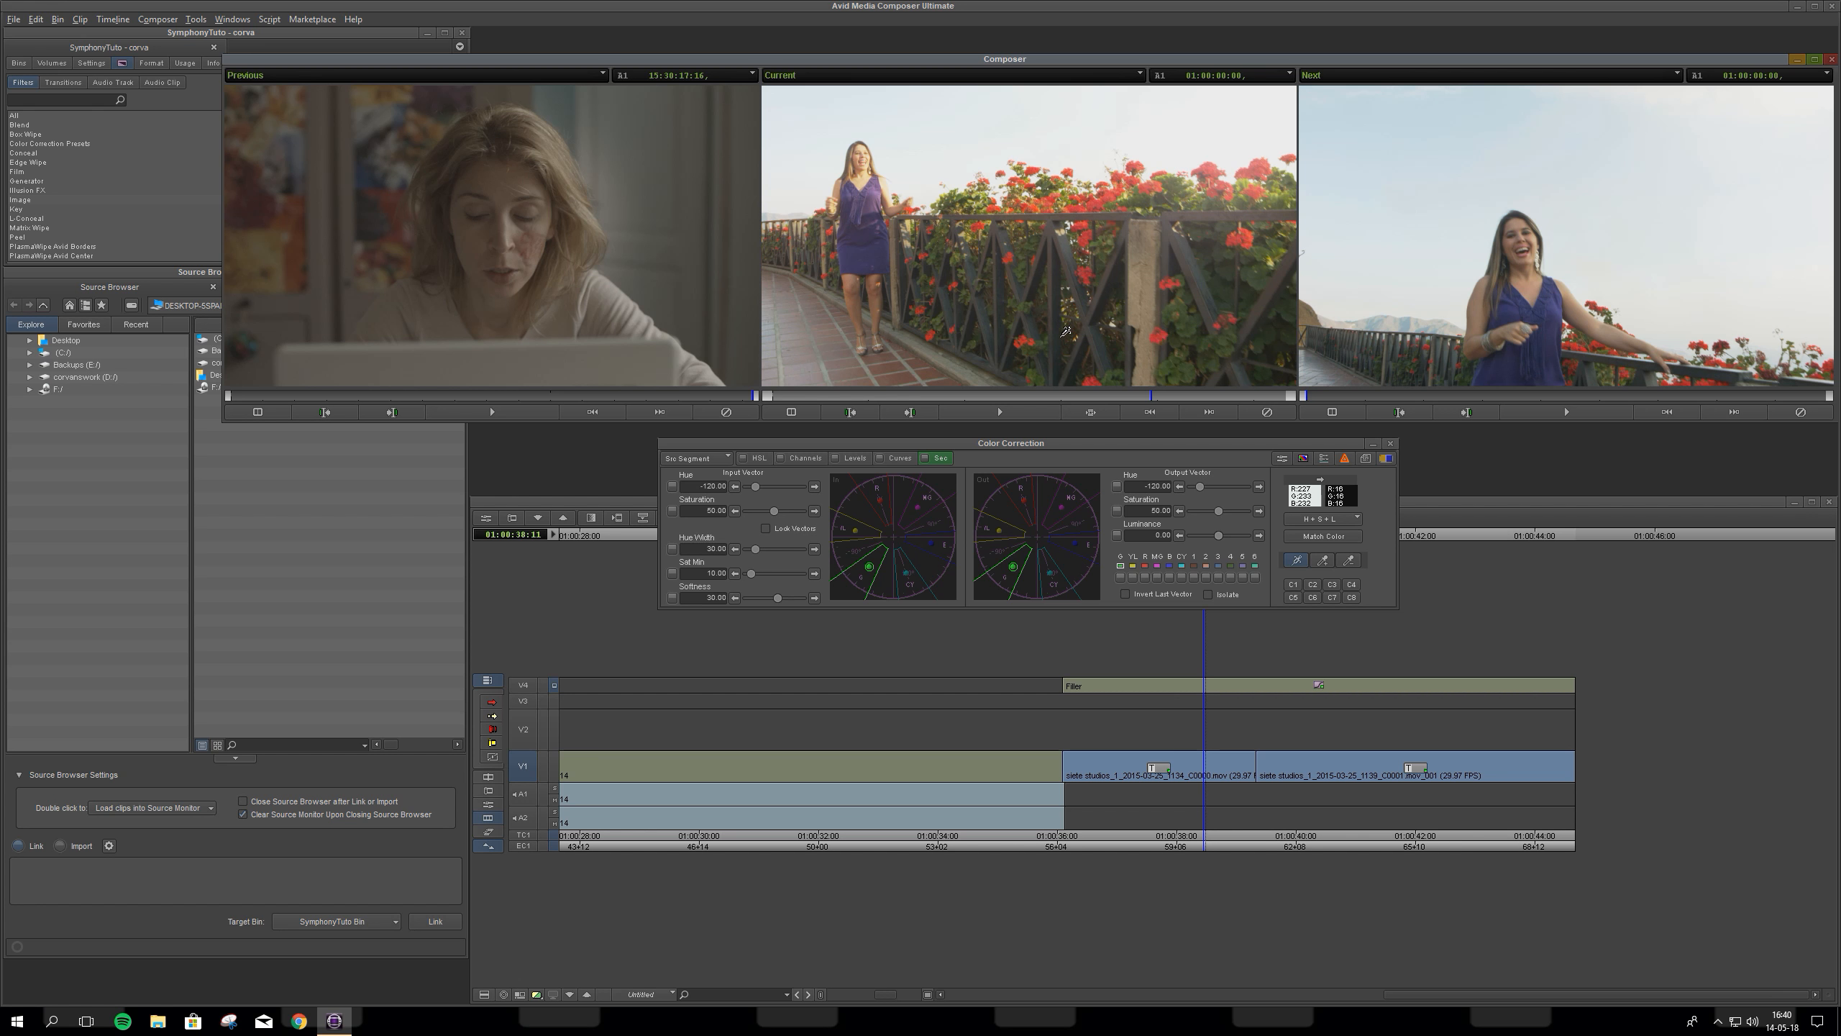
# Step: Examine the Key effects, including Luma Key, in the project's effect palette
pyautogui.click(25, 180)
pyautogui.click(16, 209)
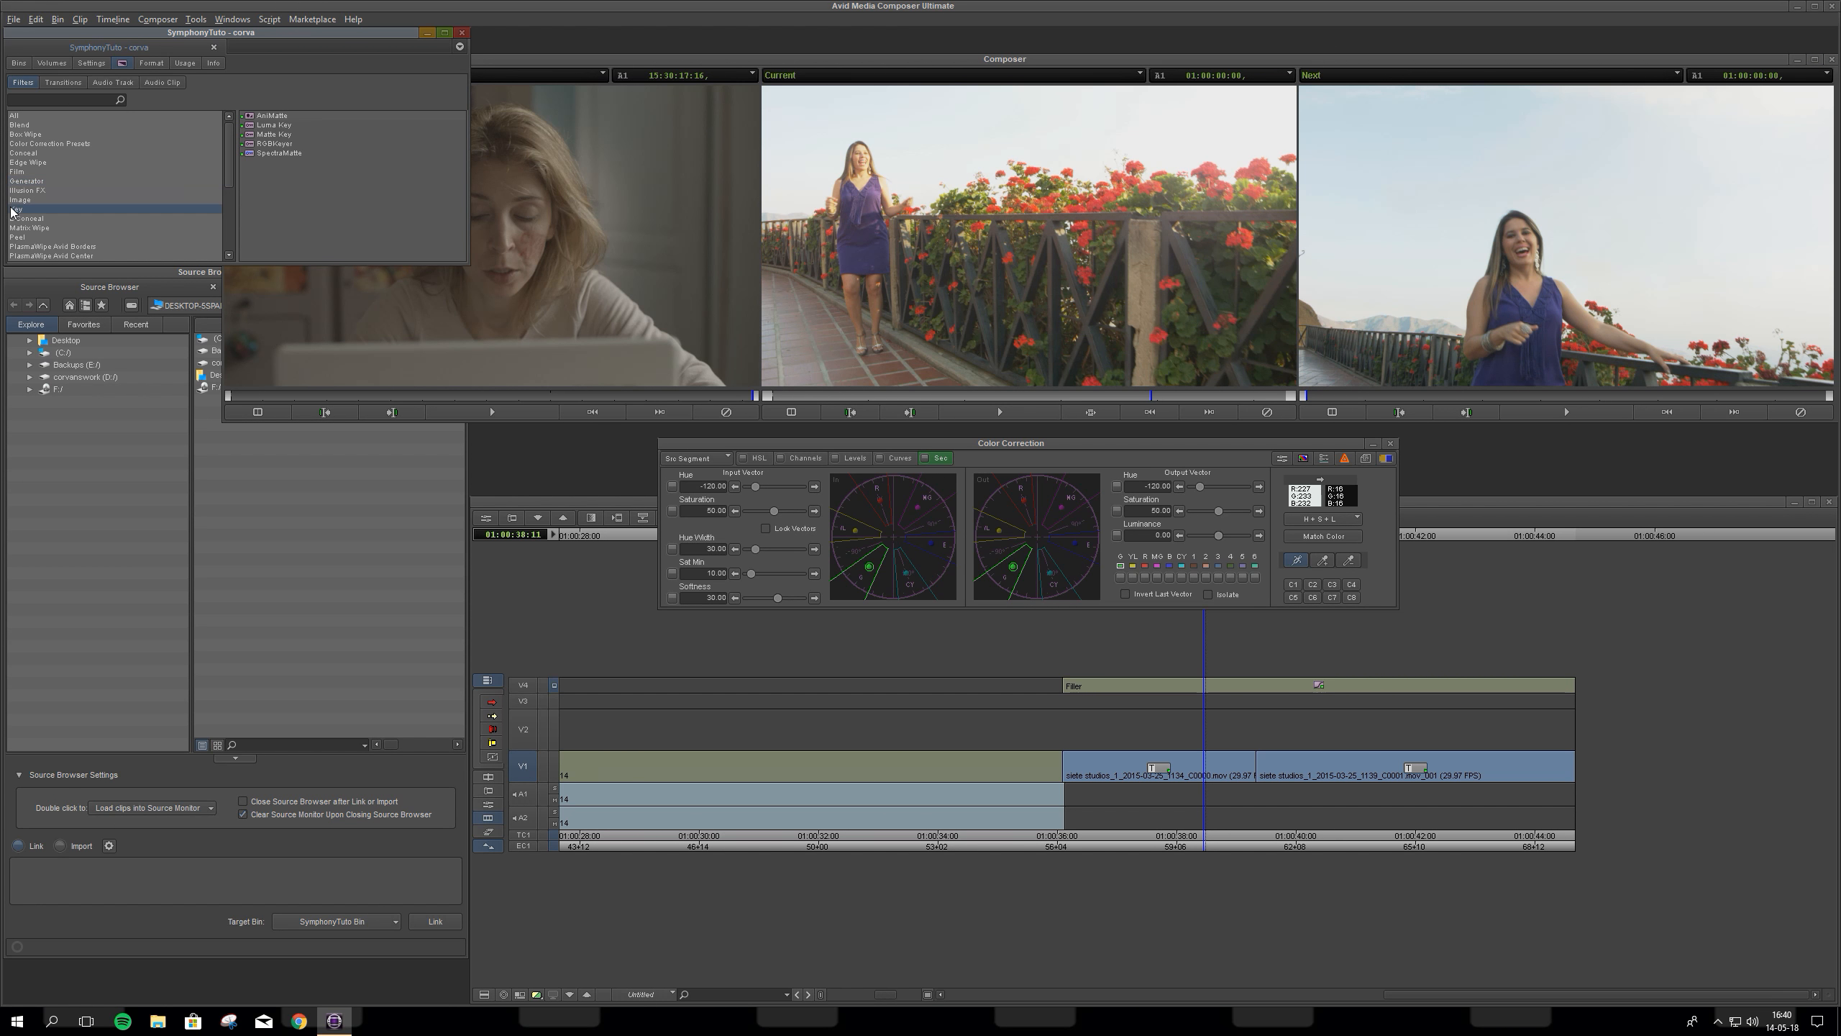
pyautogui.click(278, 126)
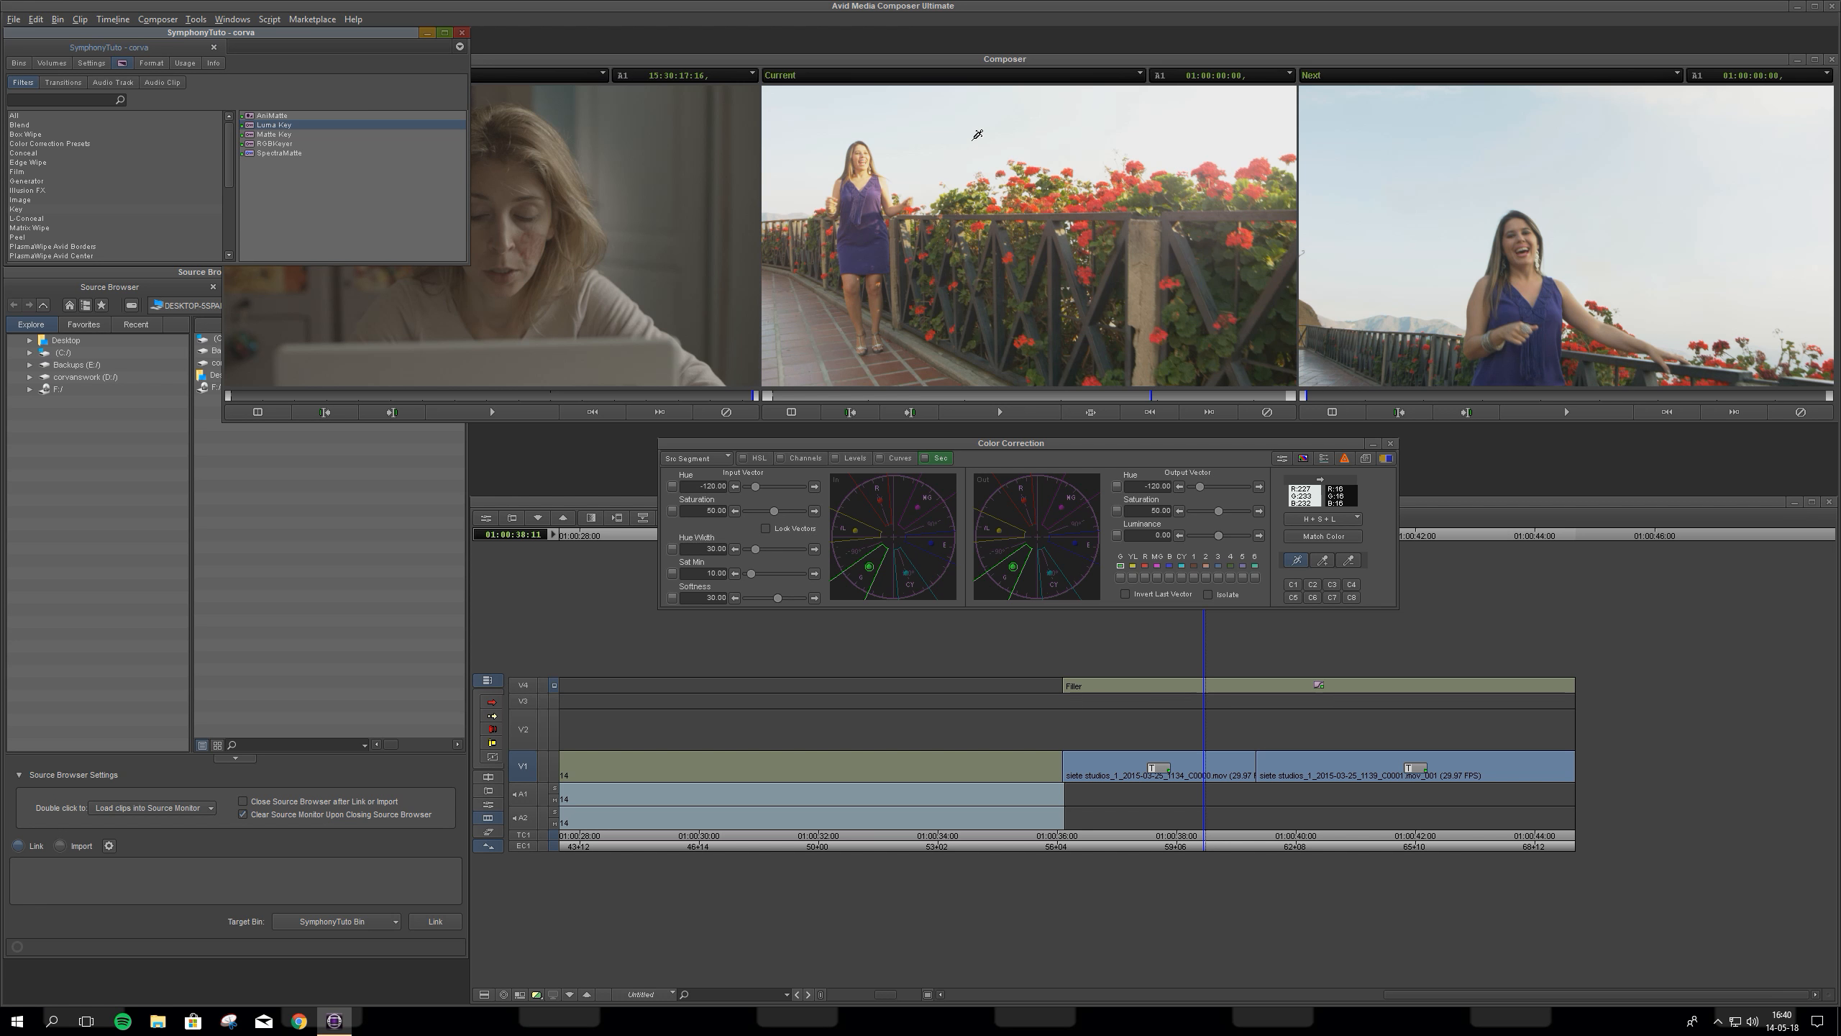
pyautogui.click(551, 58)
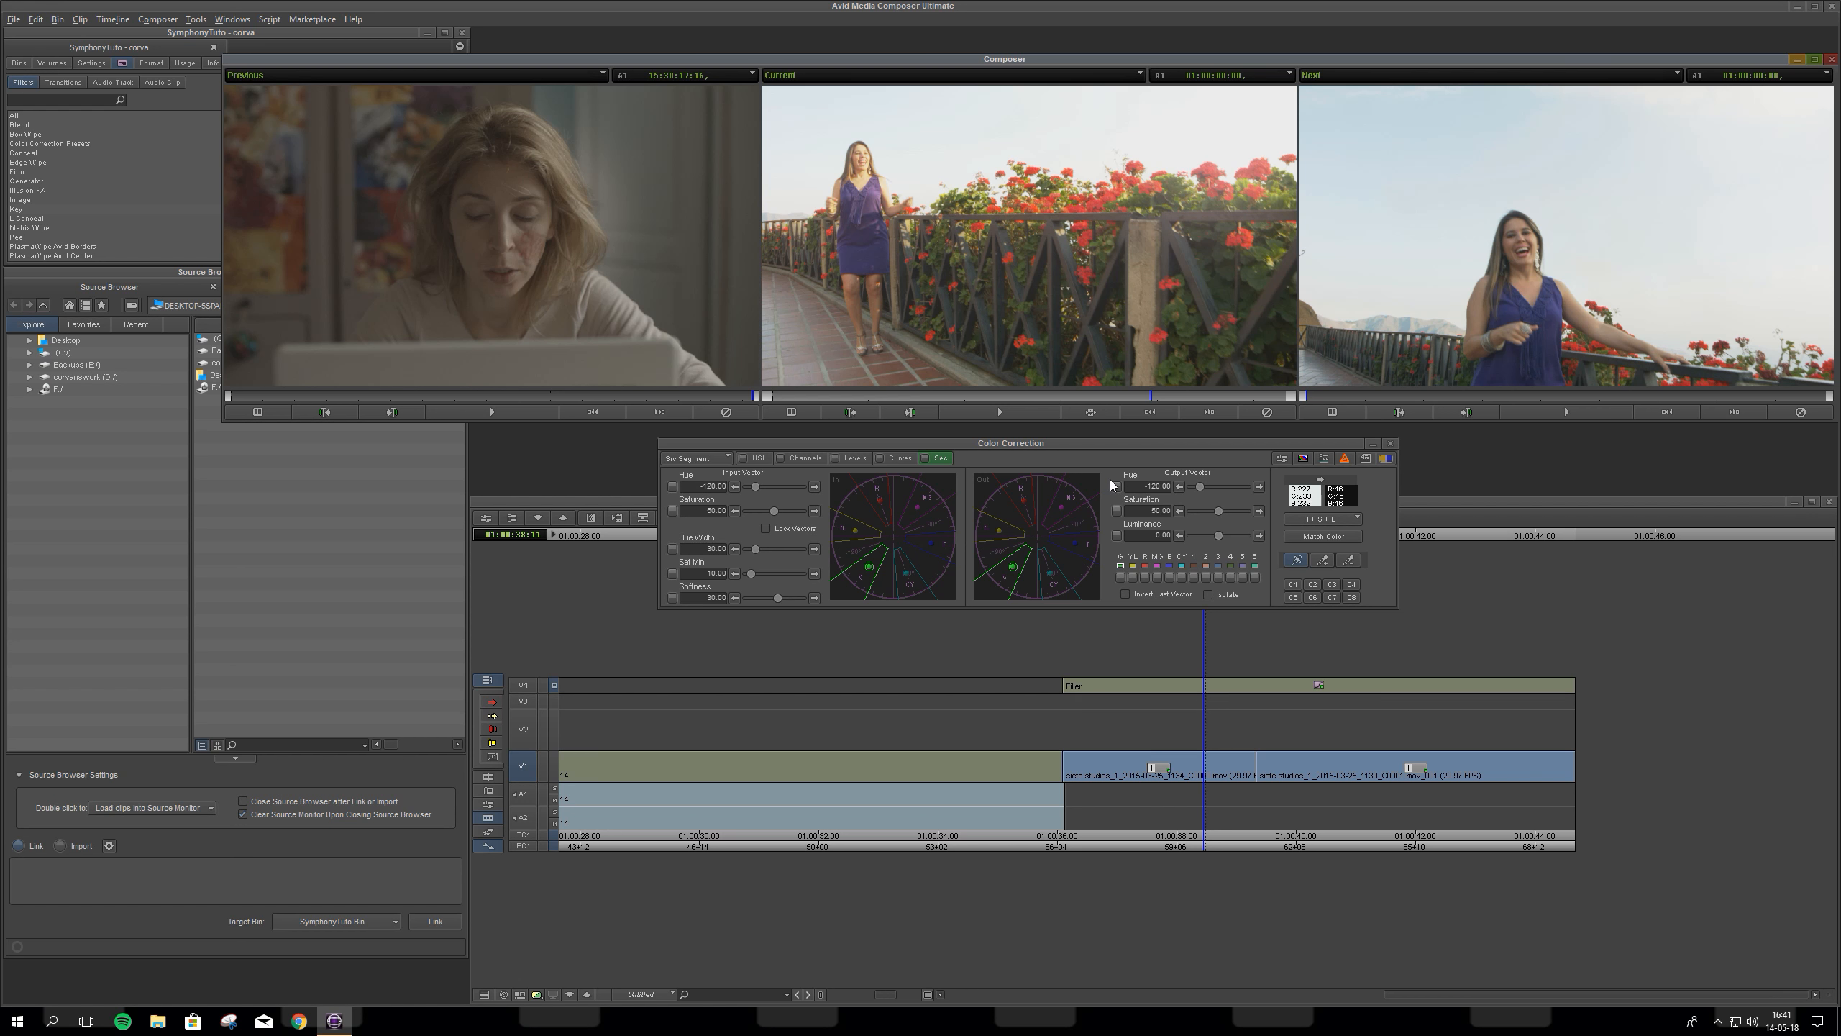
# Step: Switch to Chrome to review the SOS POST PROD post on combining Symphony correction effects, and return to Media Composer
pyautogui.click(1024, 443)
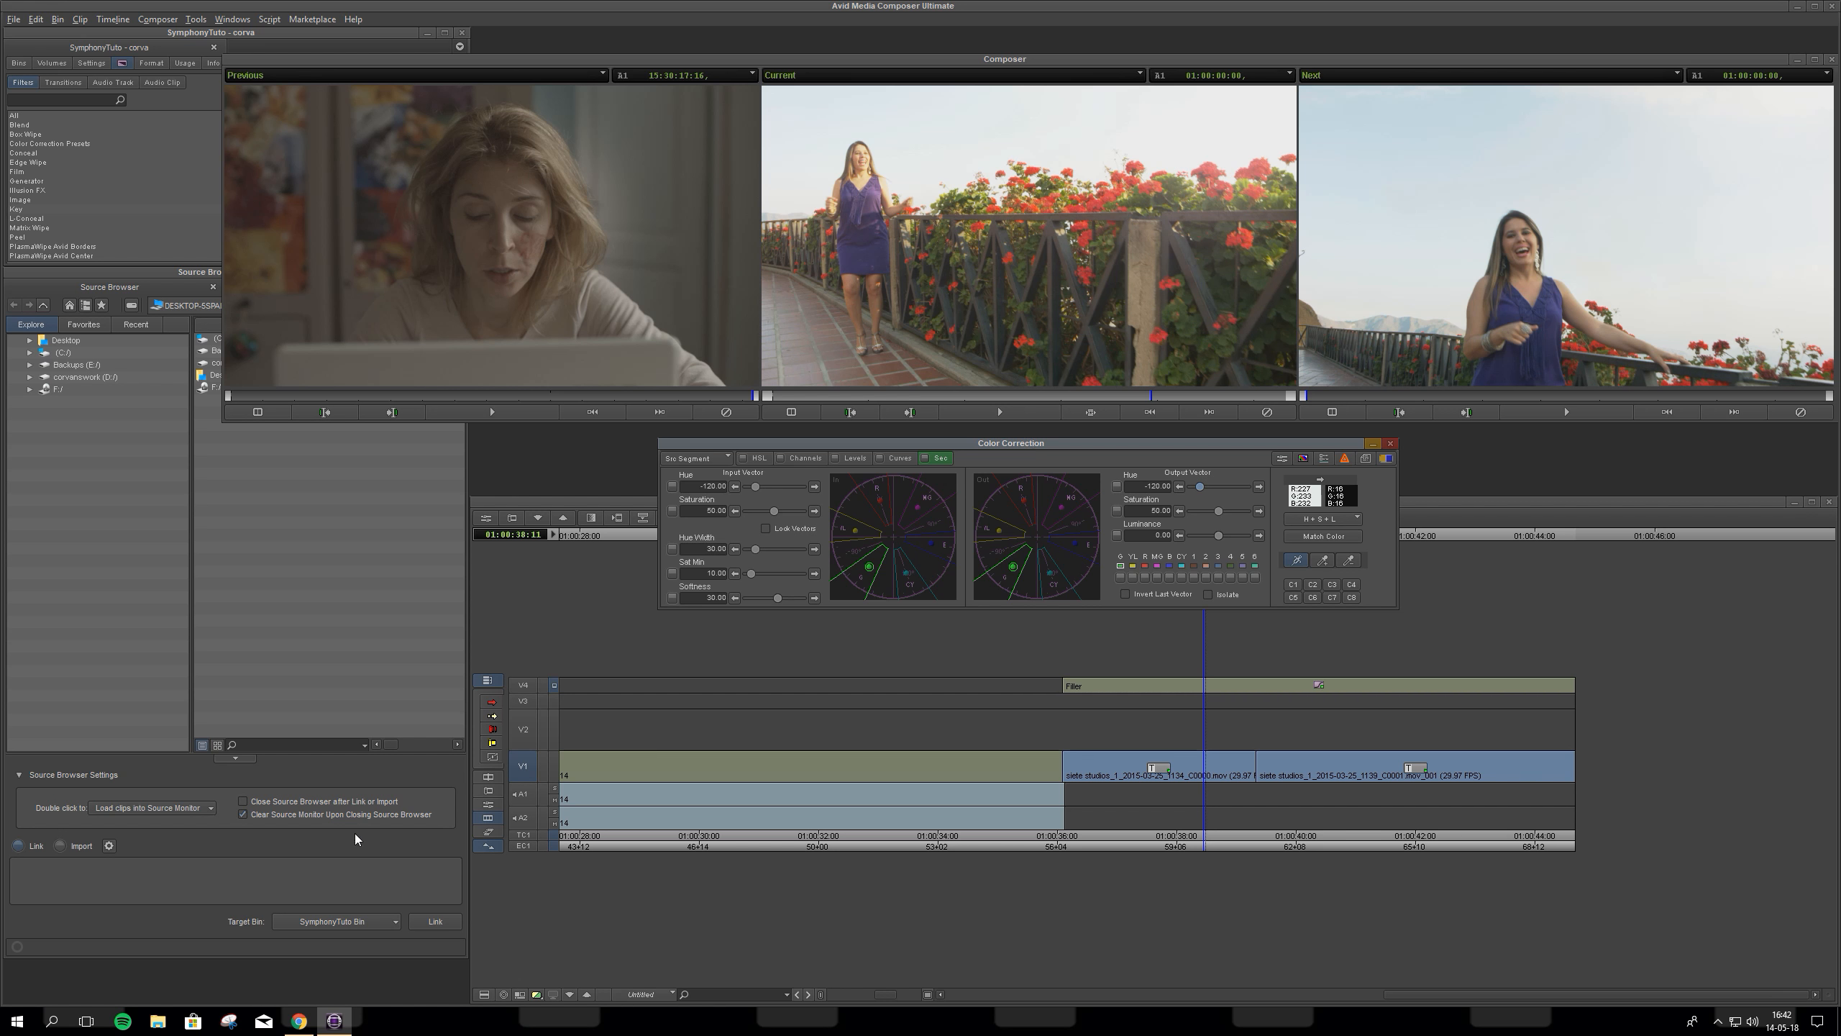
pyautogui.click(298, 1021)
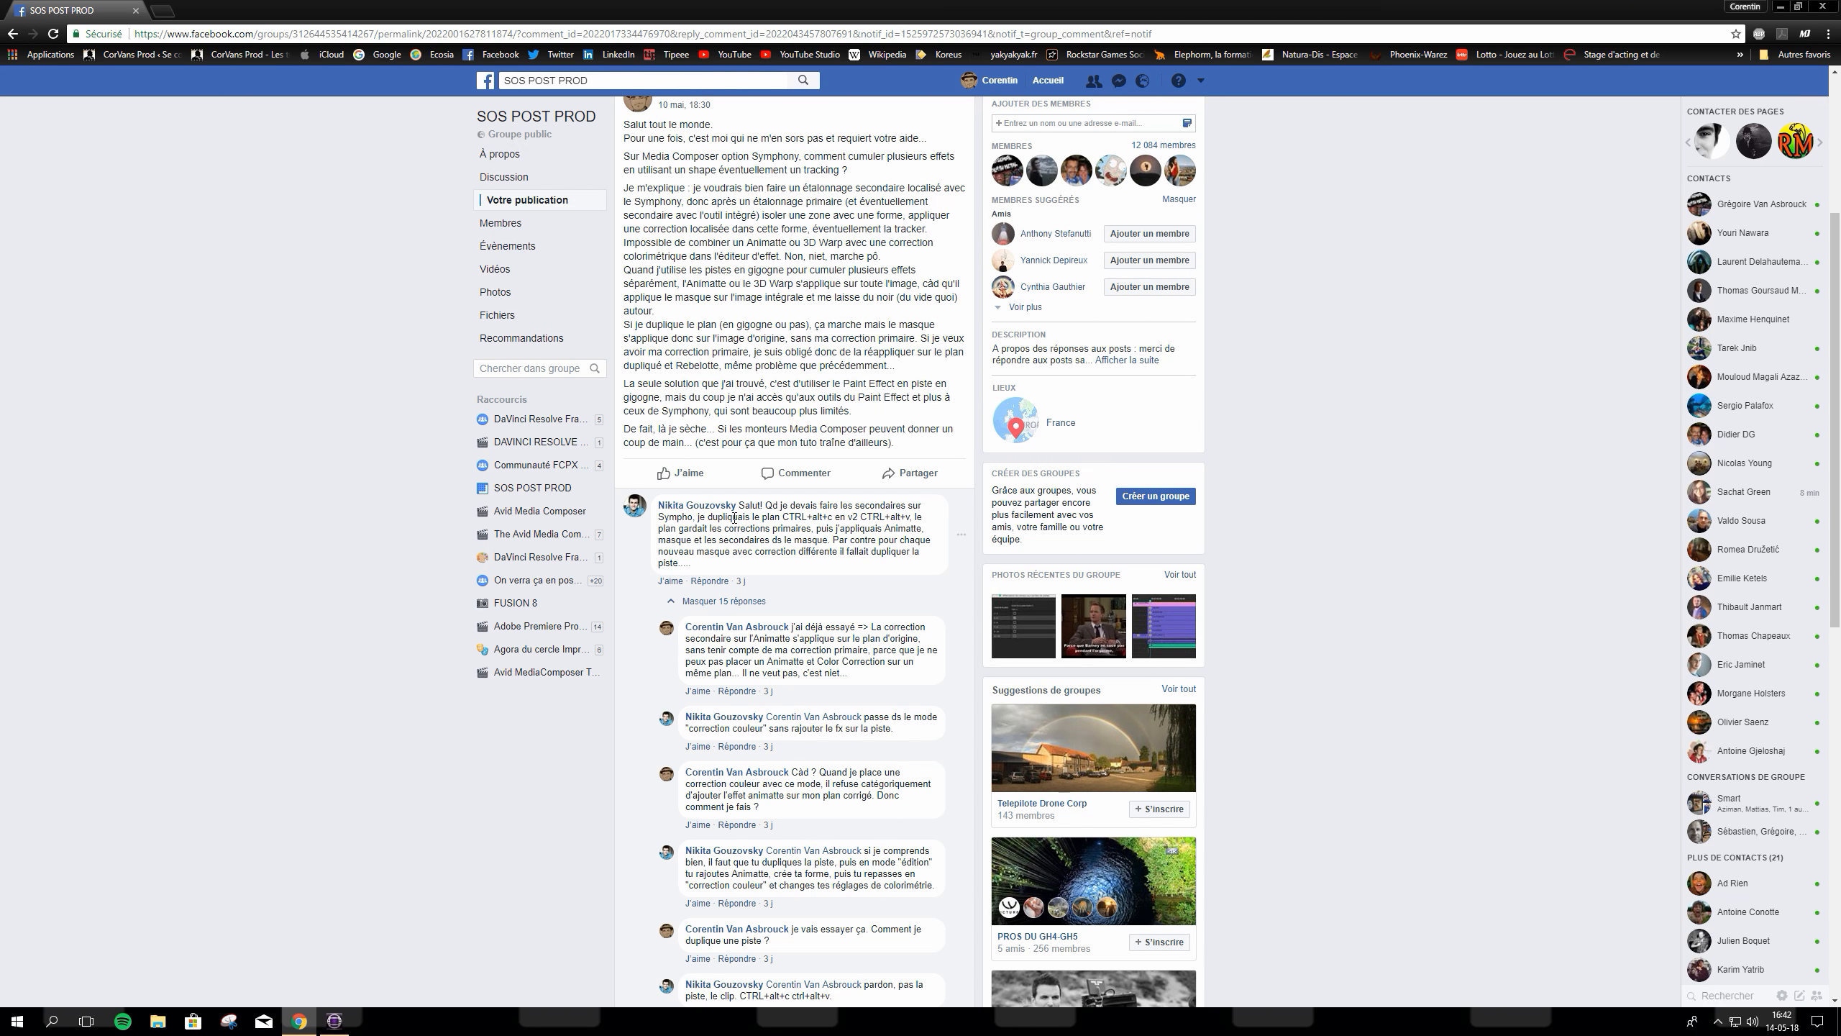
pyautogui.scroll(3, 815, 220)
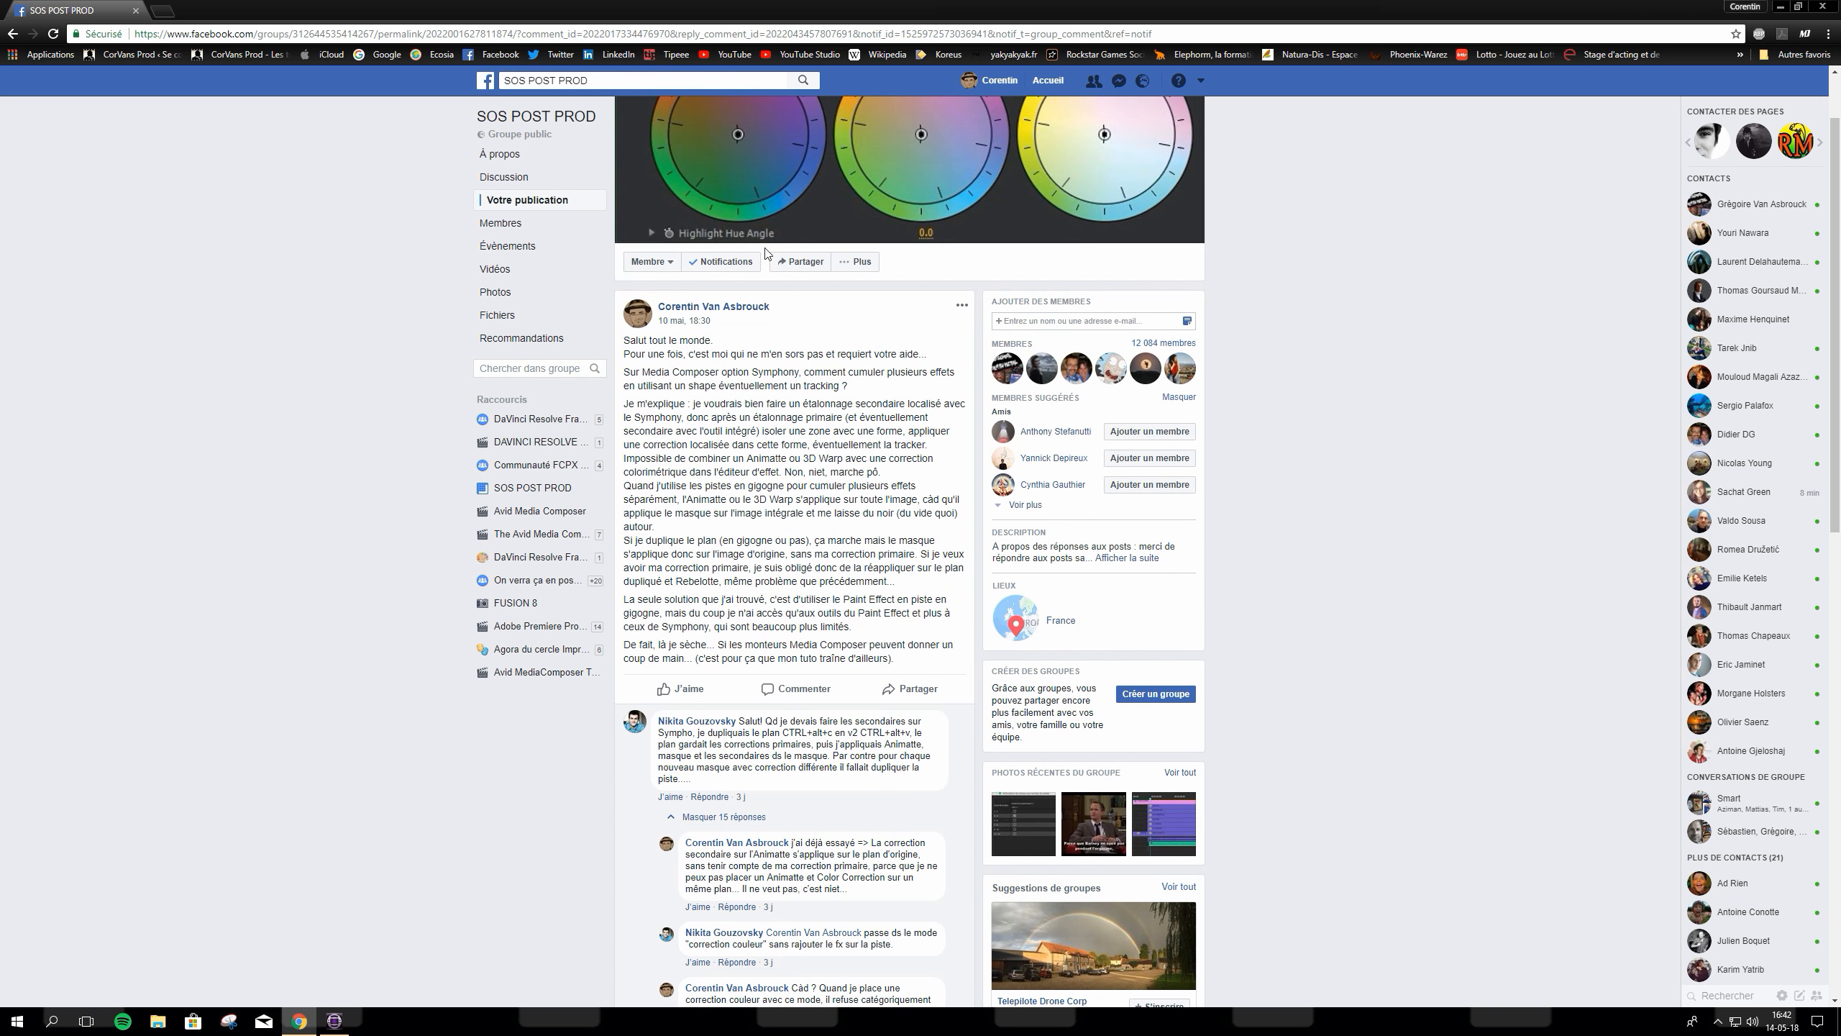
pyautogui.scroll(-3, 815, 219)
pyautogui.click(1779, 6)
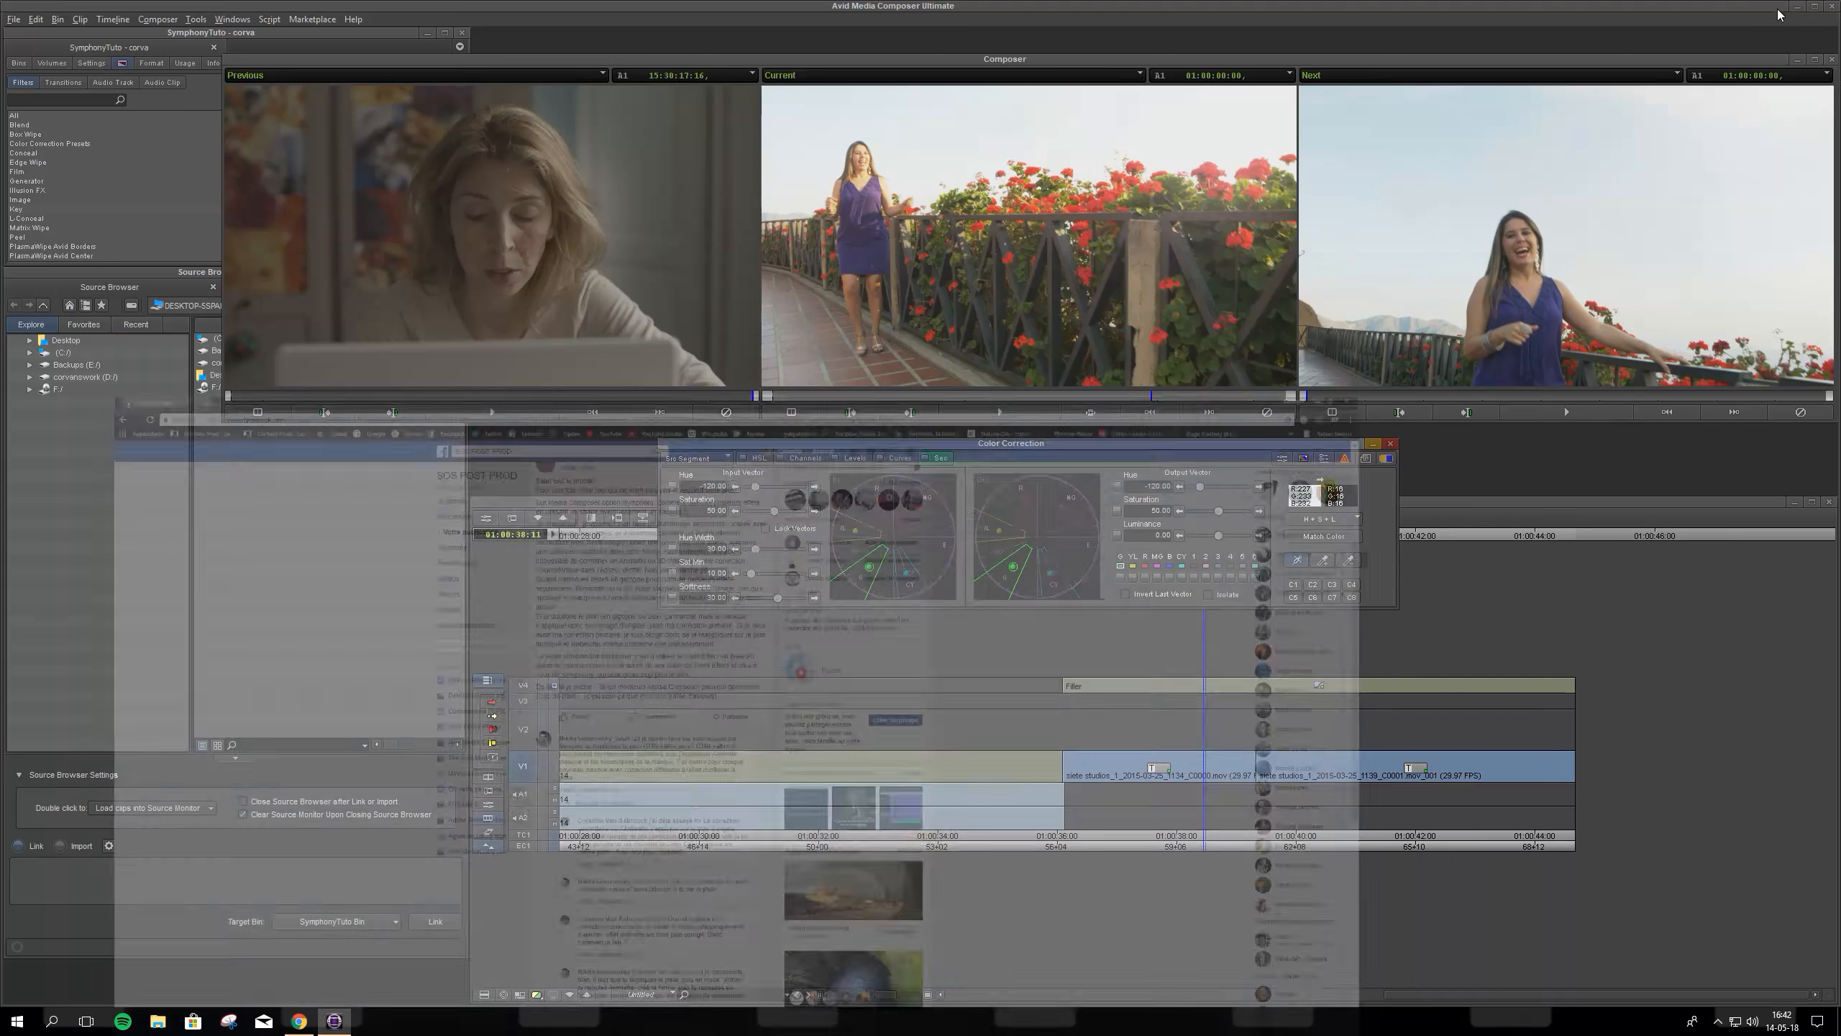
# Step: Examine the Color Correction effect in the Effect Editor and try the CC Effect and Prog Segment correction types
pyautogui.moveTo(1070, 440); pyautogui.dragTo(1073, 429)
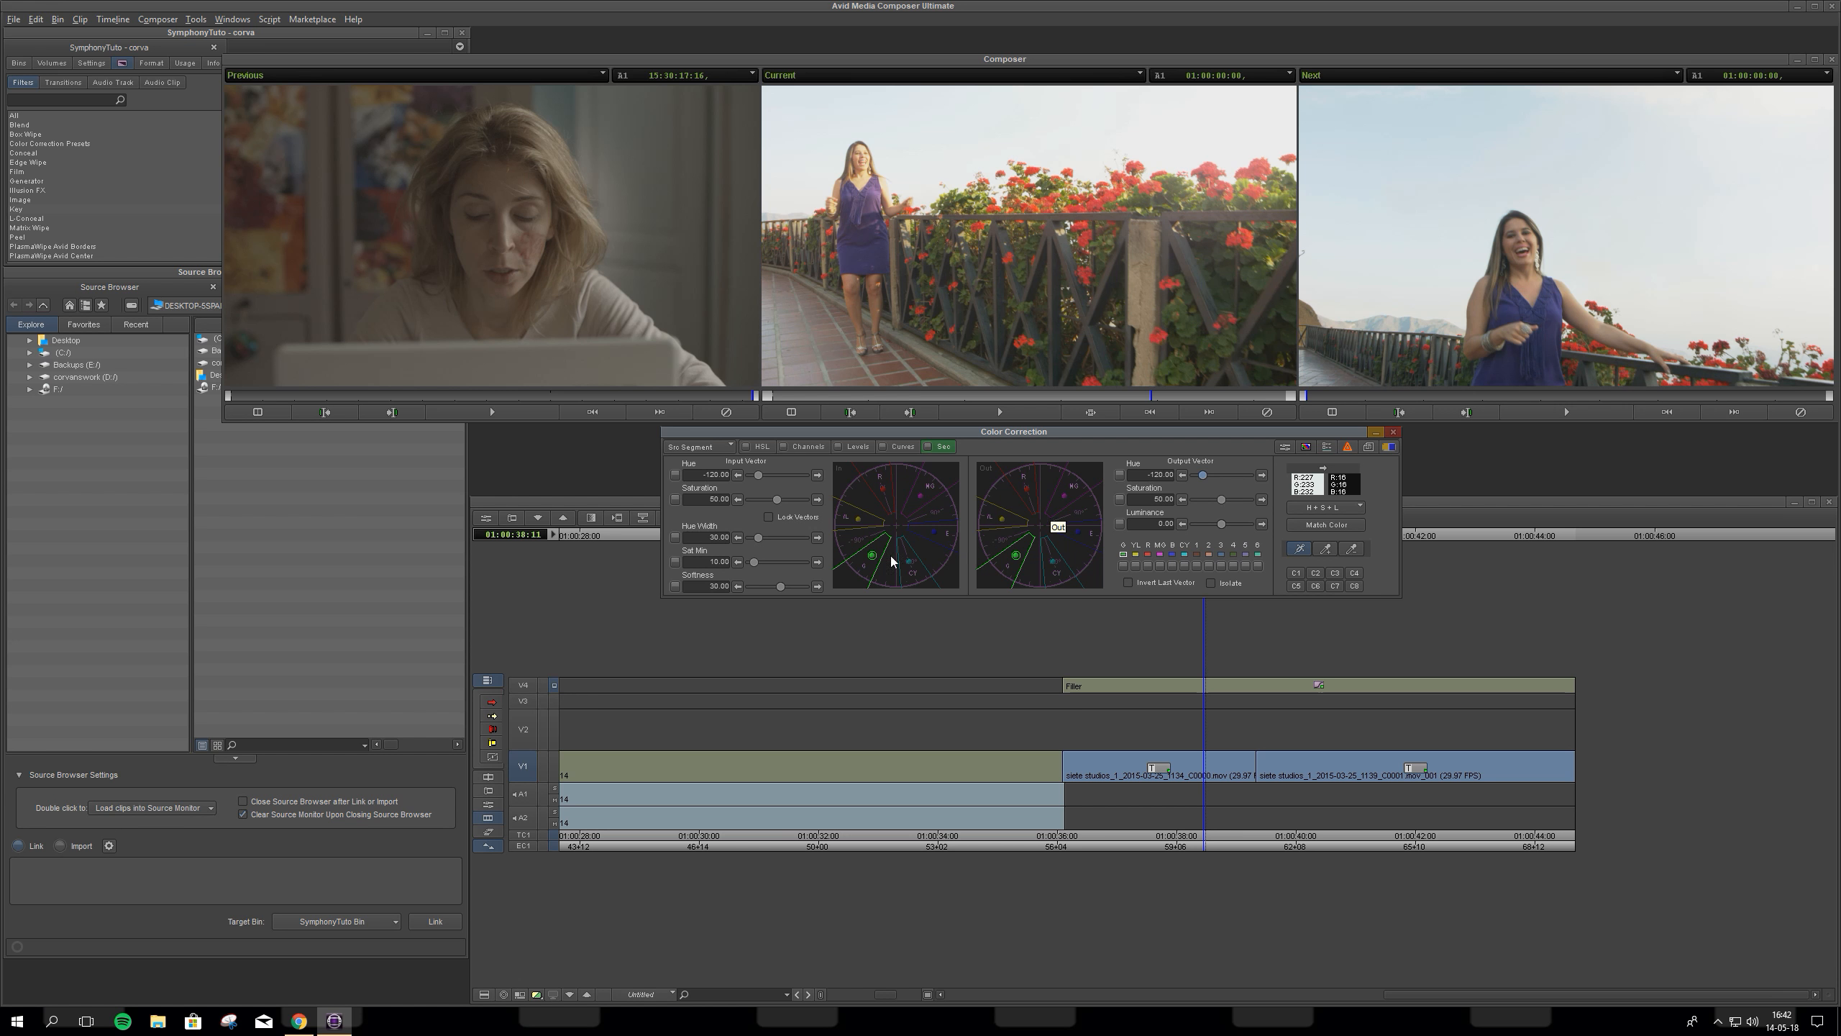
pyautogui.click(1286, 447)
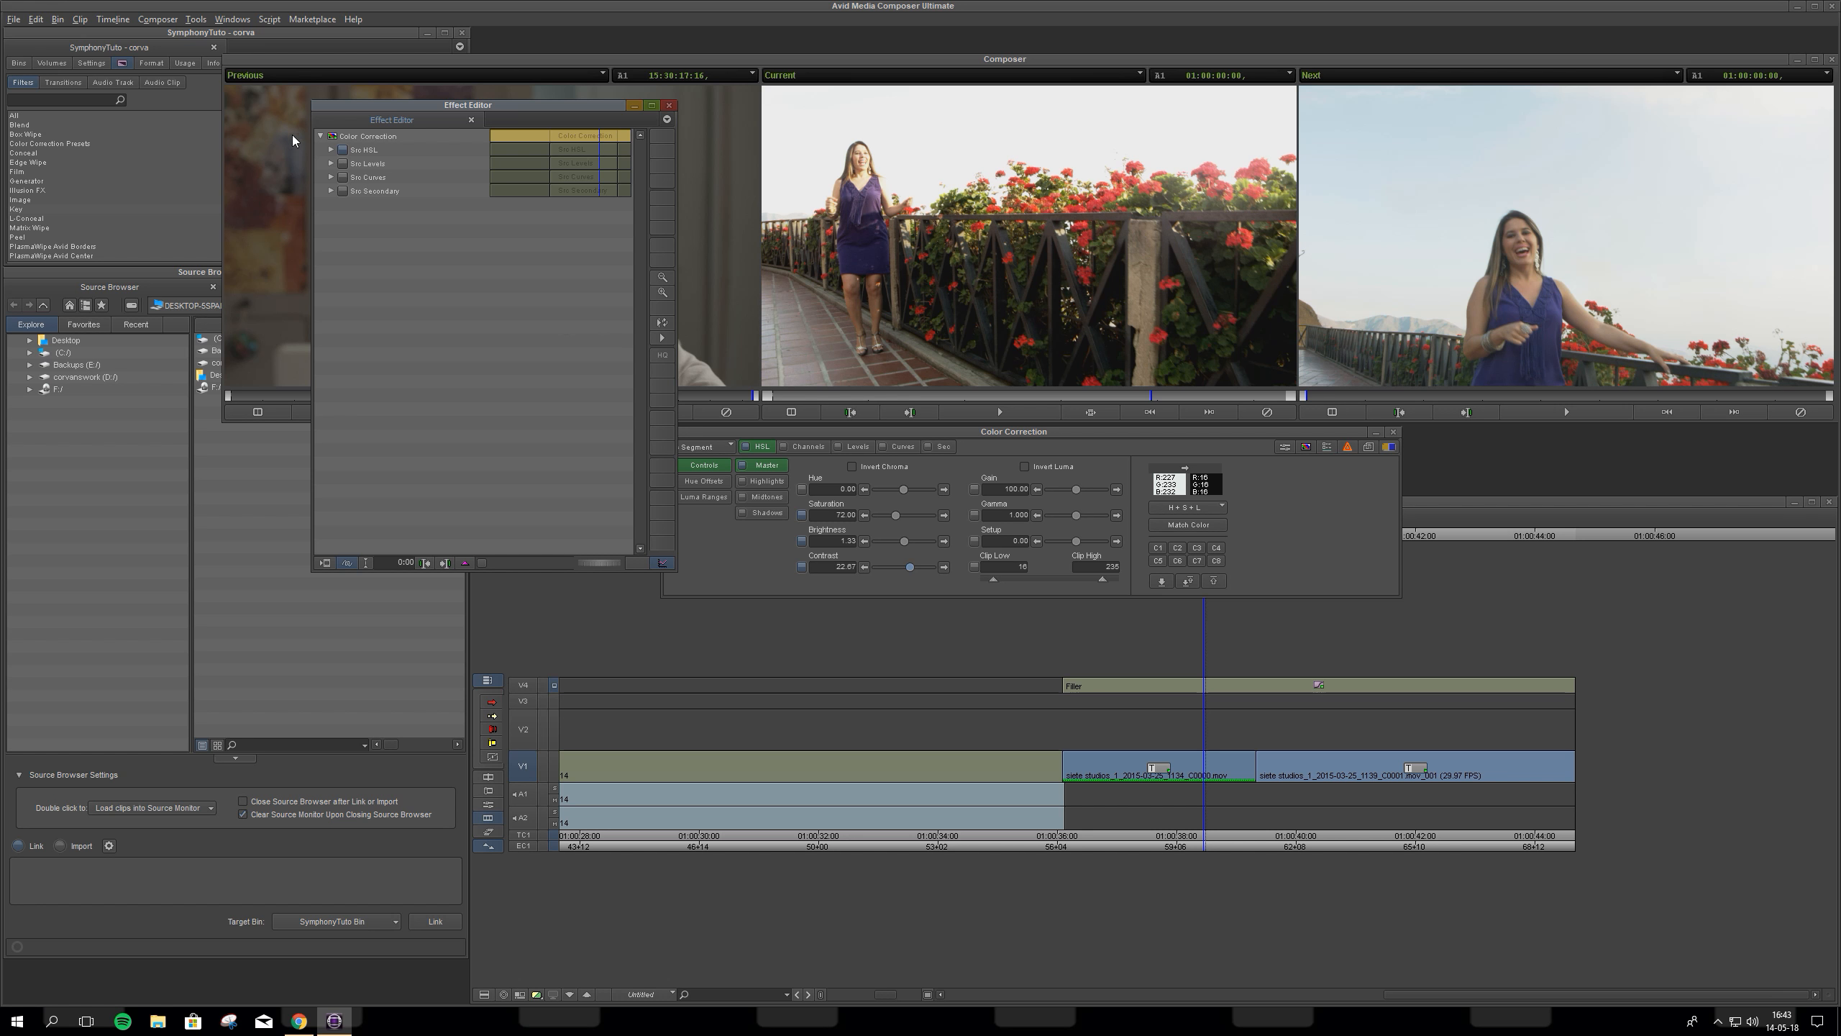
pyautogui.click(319, 136)
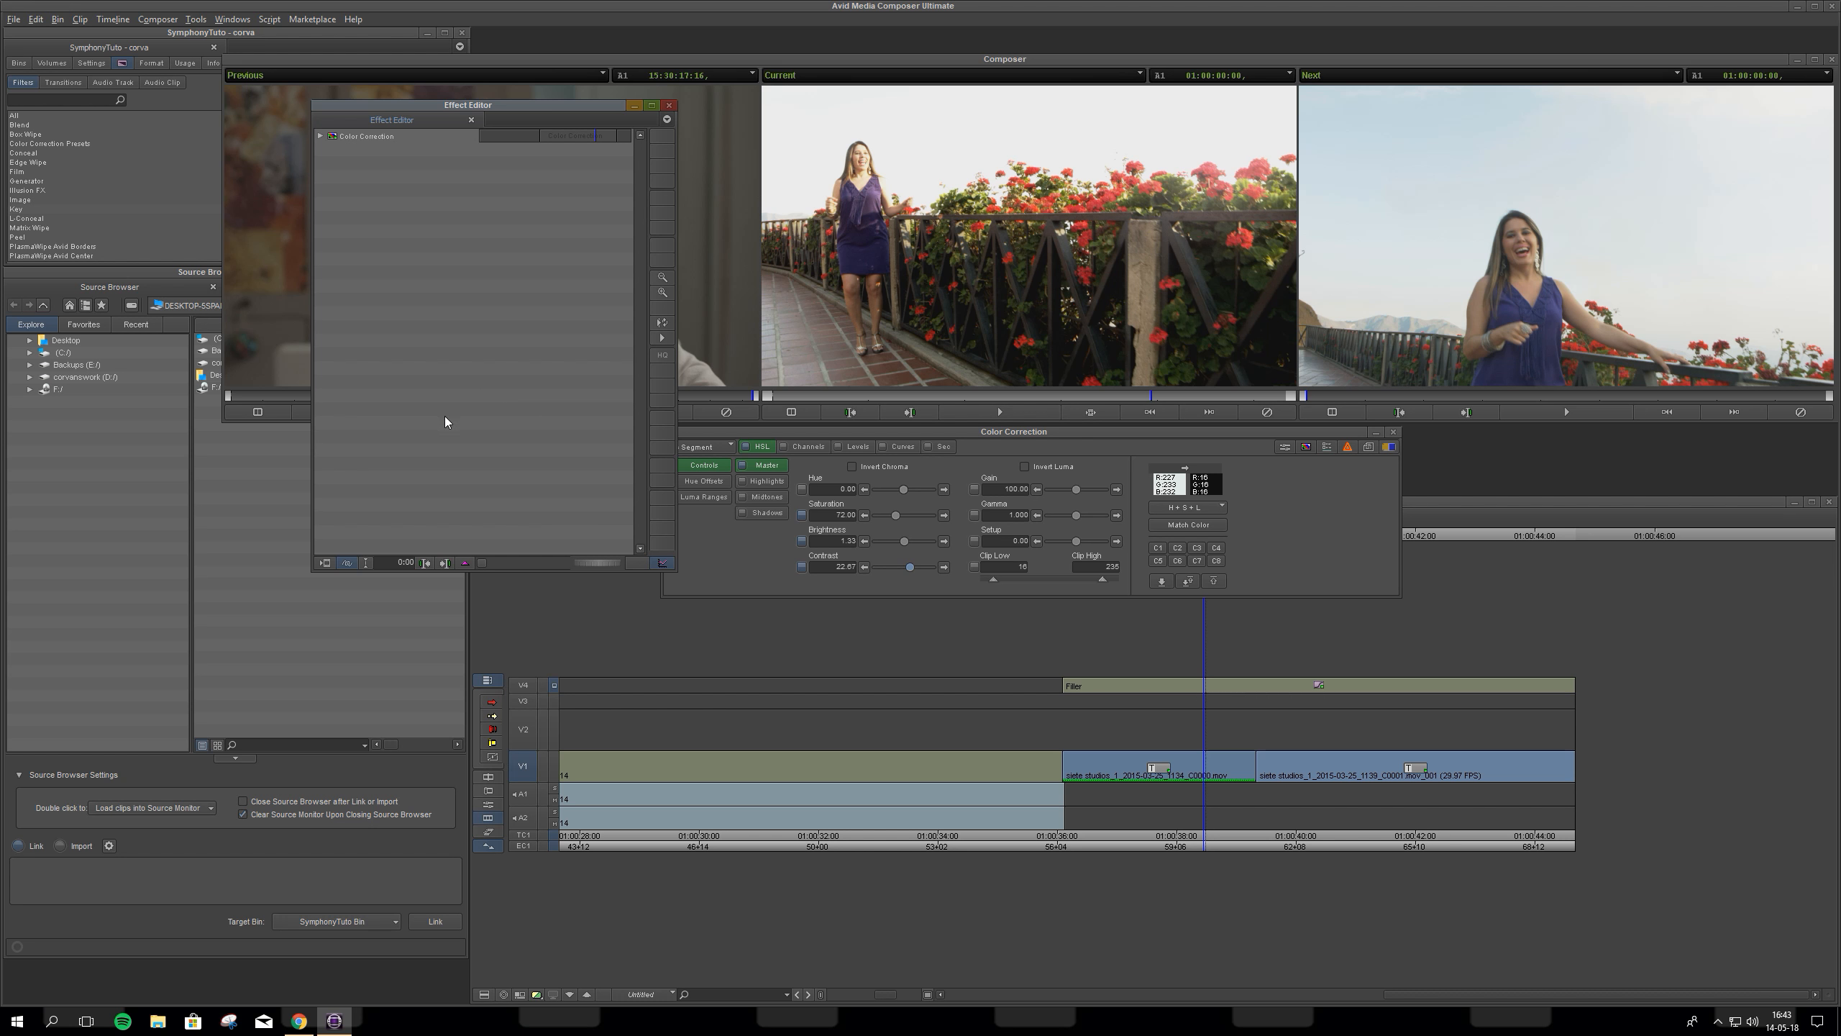
pyautogui.click(713, 446)
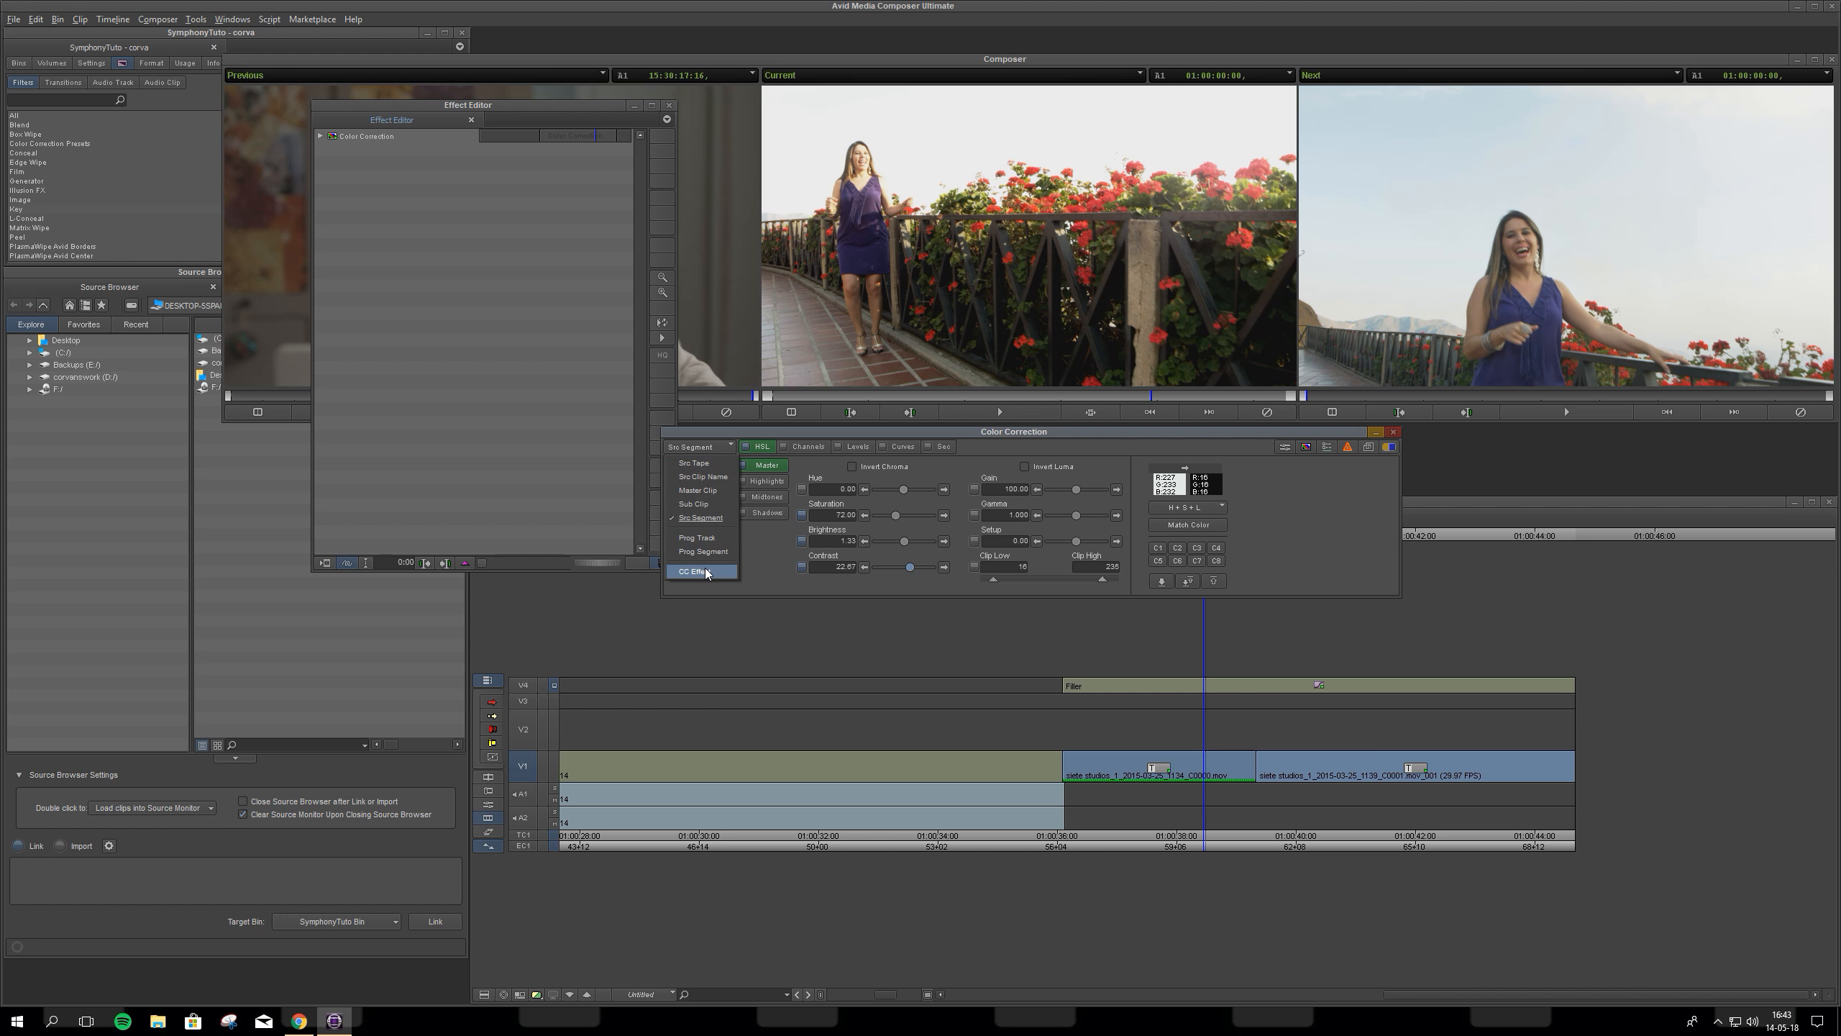
pyautogui.click(705, 568)
pyautogui.click(702, 447)
pyautogui.click(714, 552)
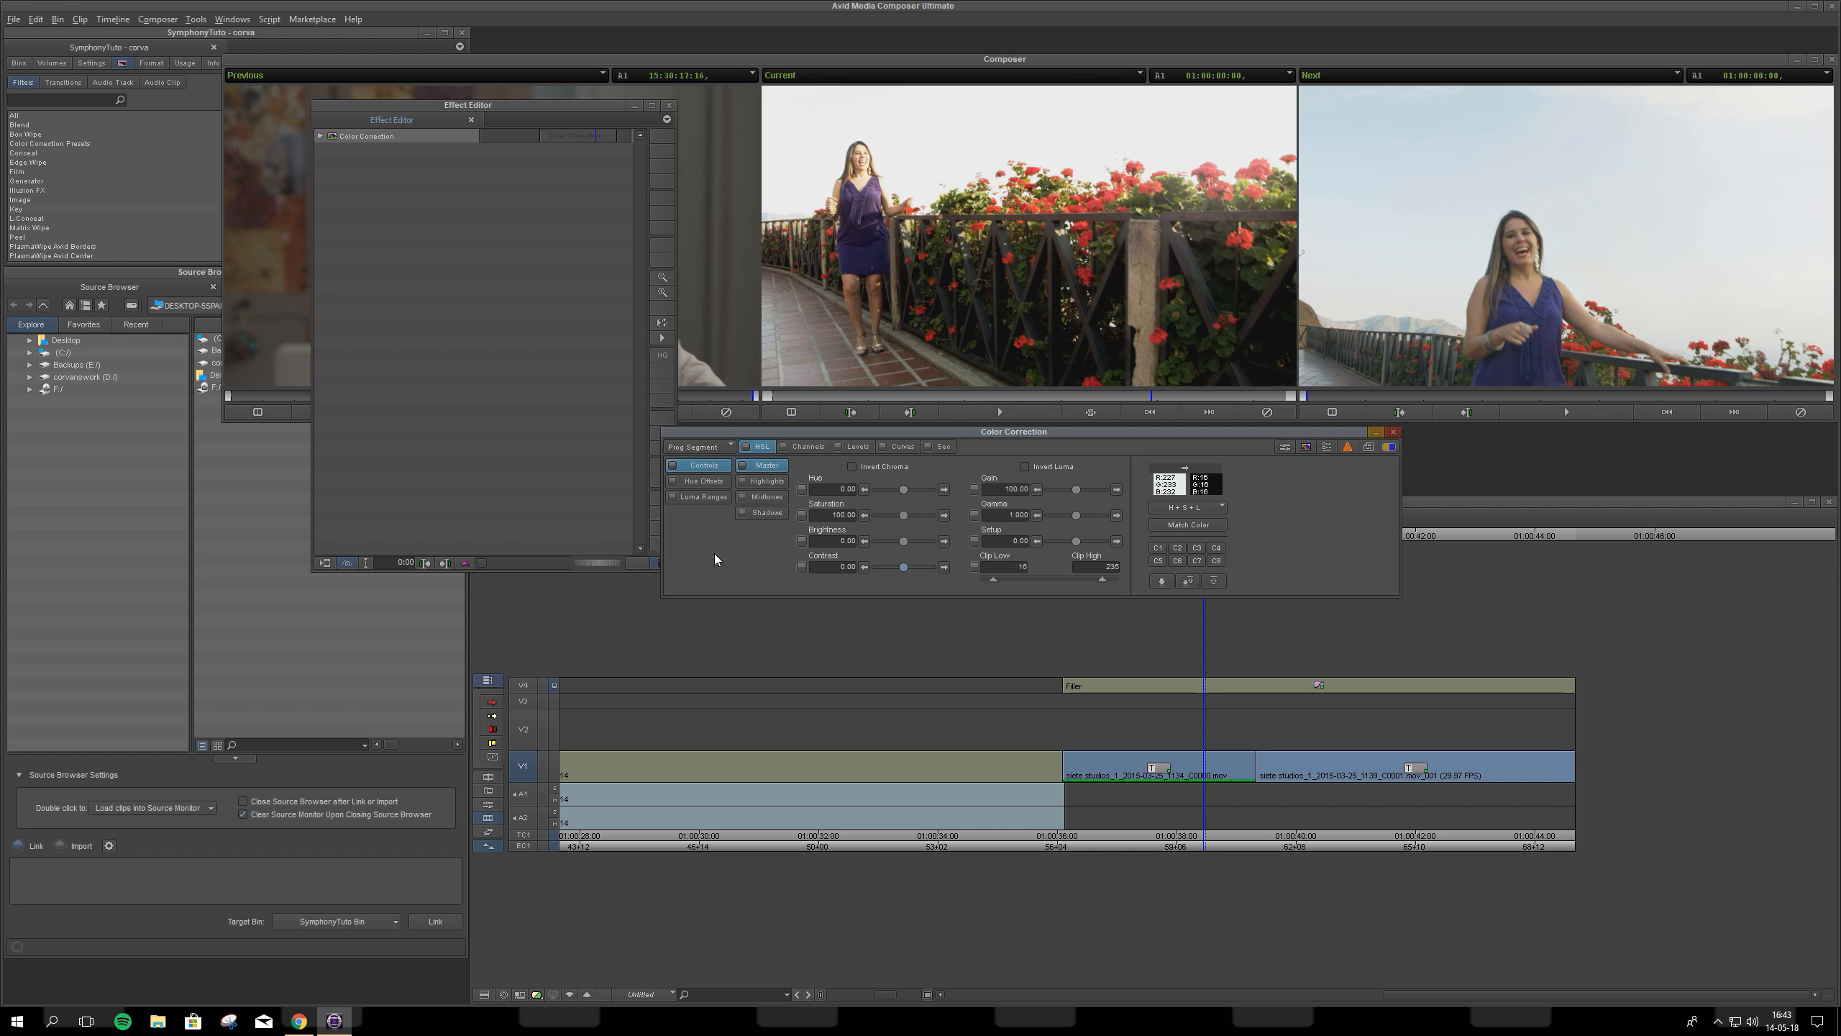
pyautogui.click(487, 288)
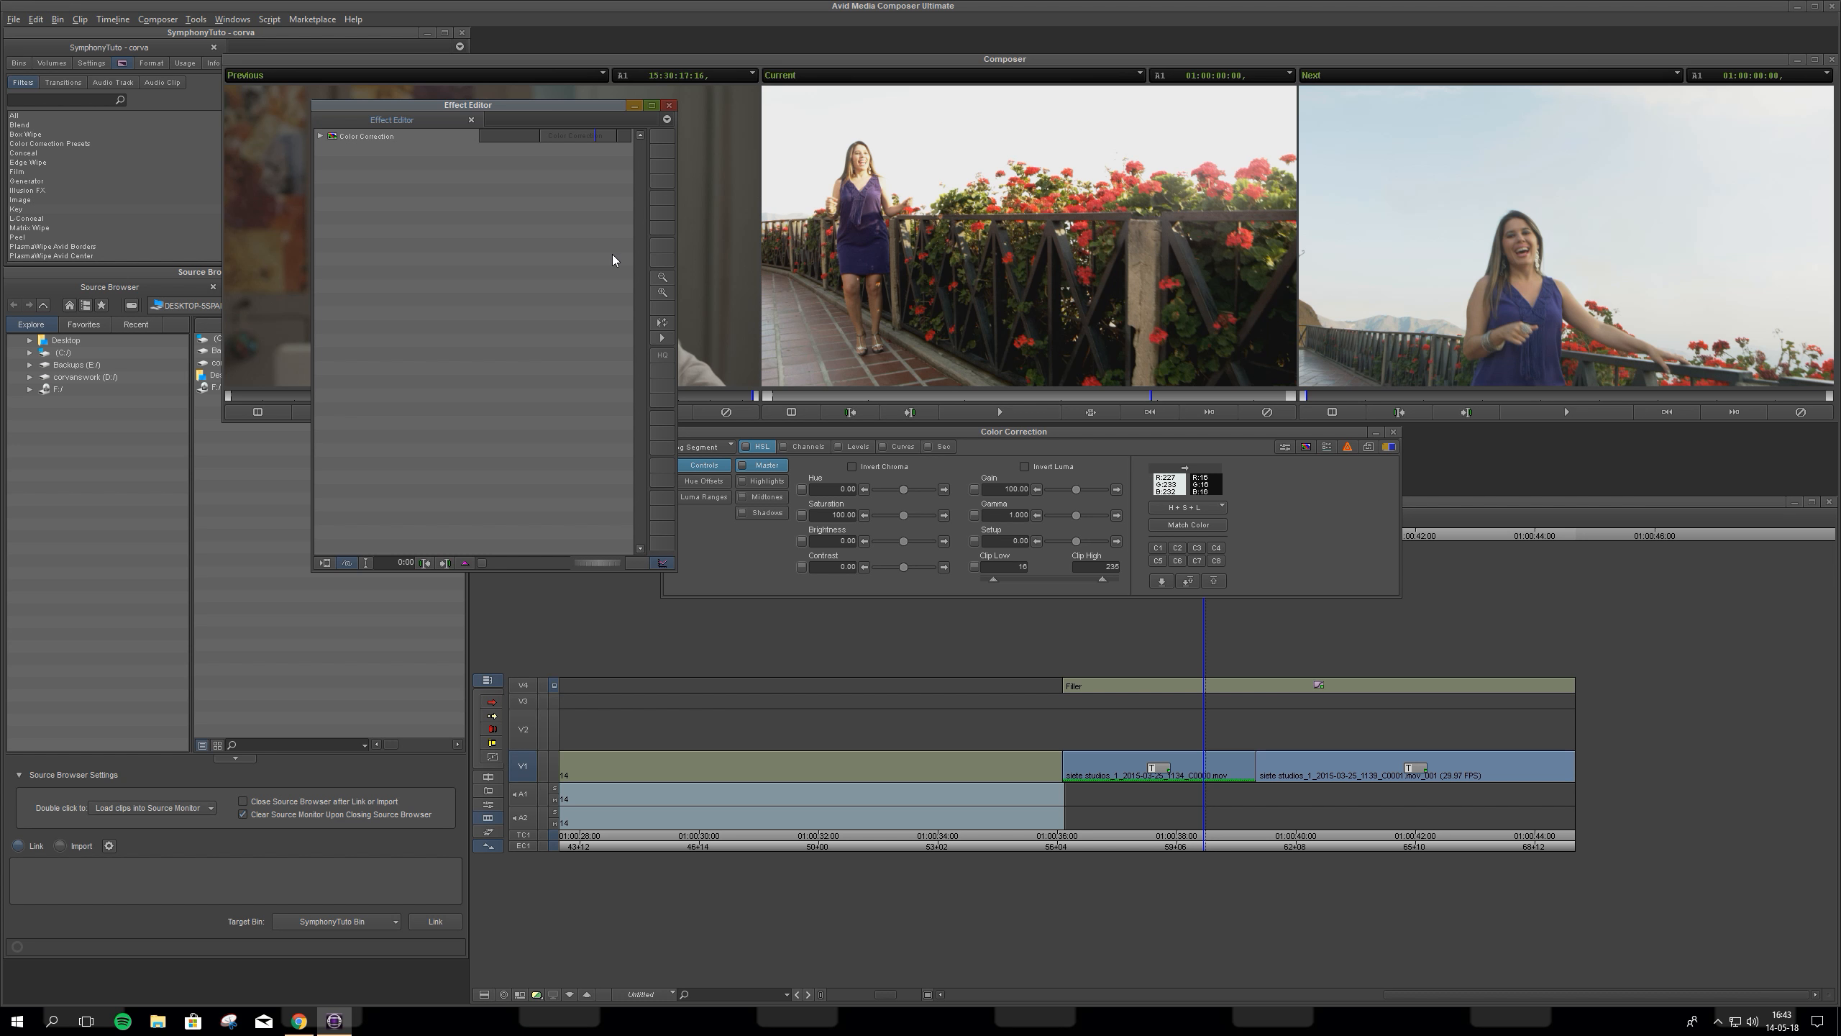
# Step: Examine the Key and Blend effects in the effect palette and close the Effect Editor
pyautogui.click(142, 154)
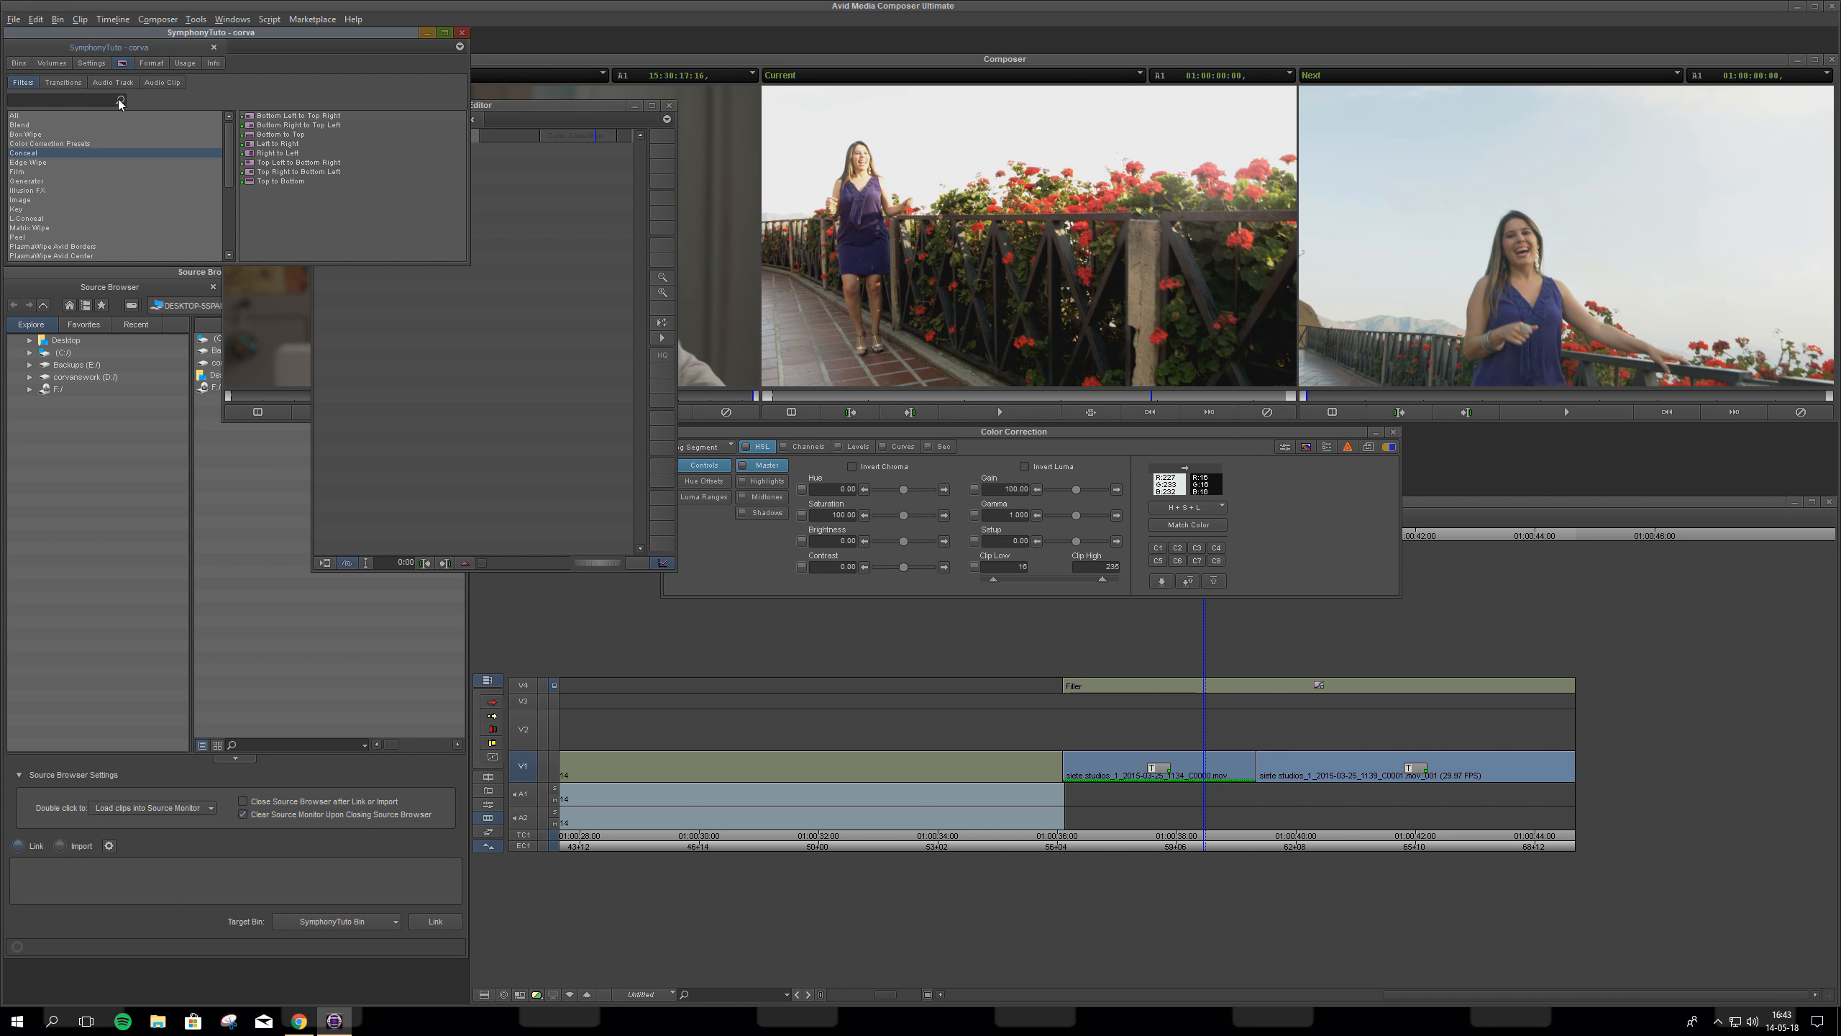
pyautogui.click(26, 209)
pyautogui.click(263, 115)
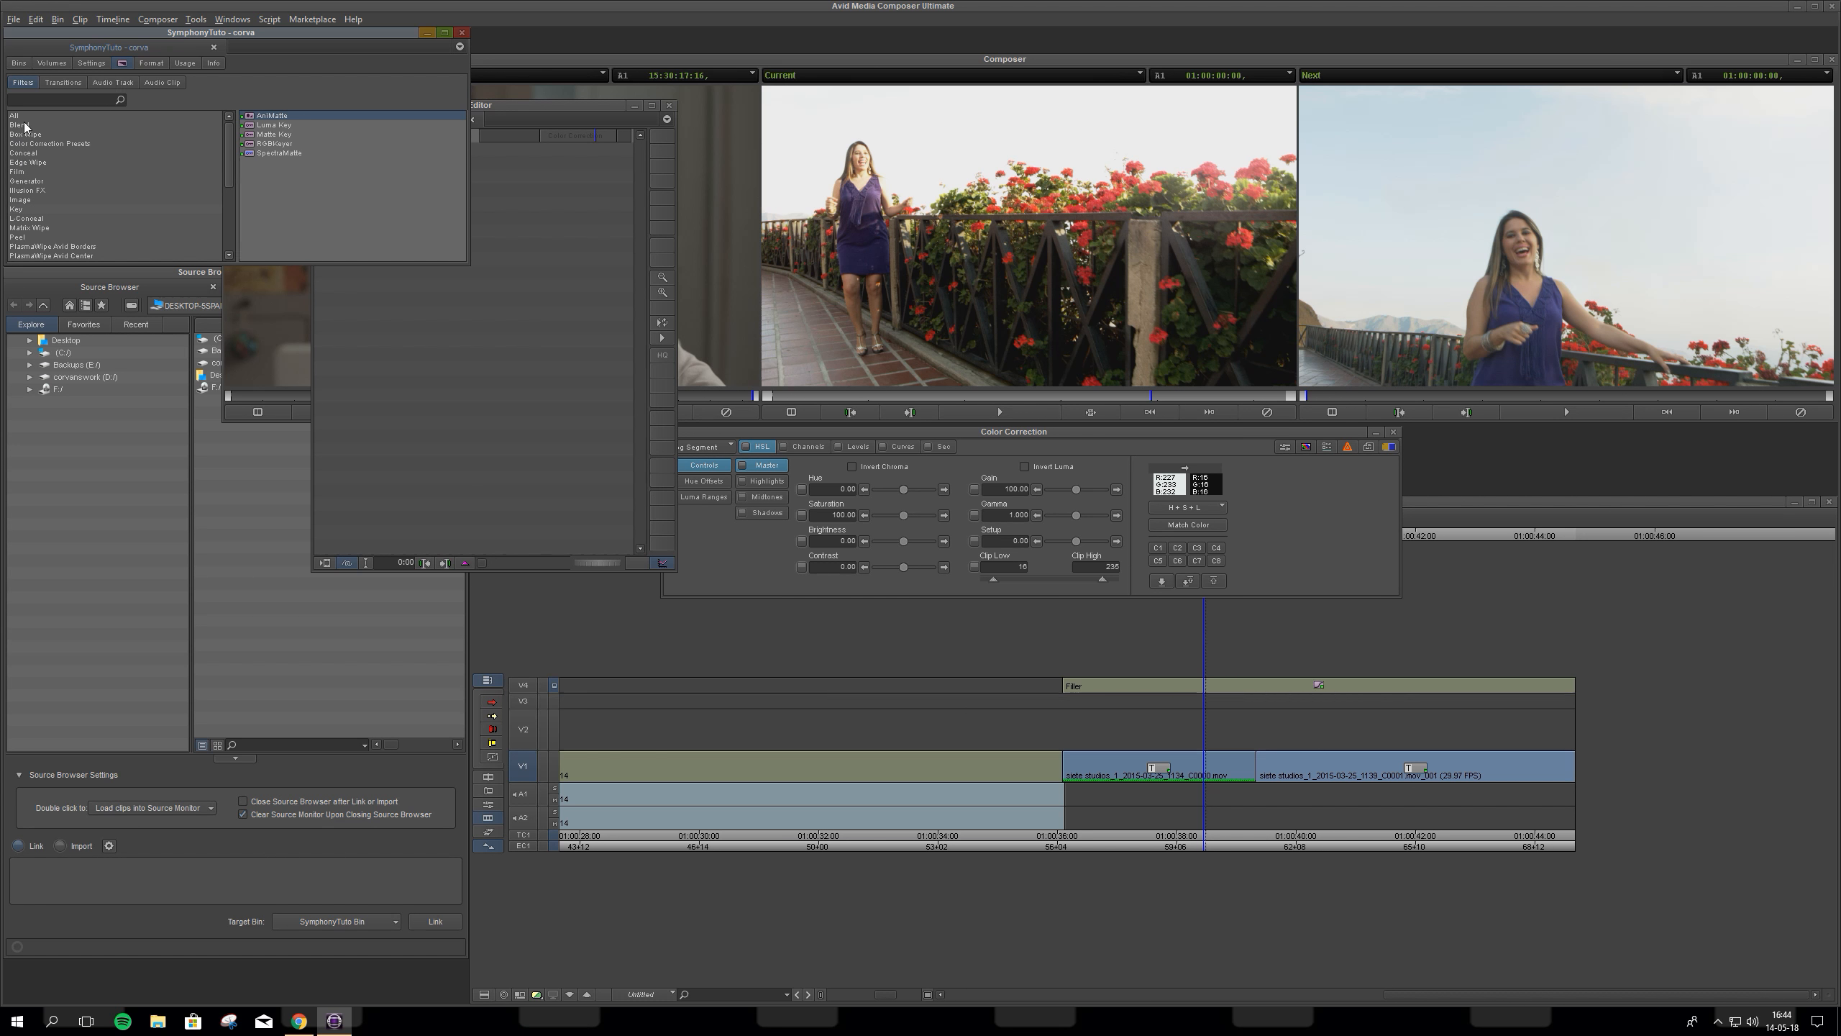
pyautogui.click(21, 124)
pyautogui.click(490, 353)
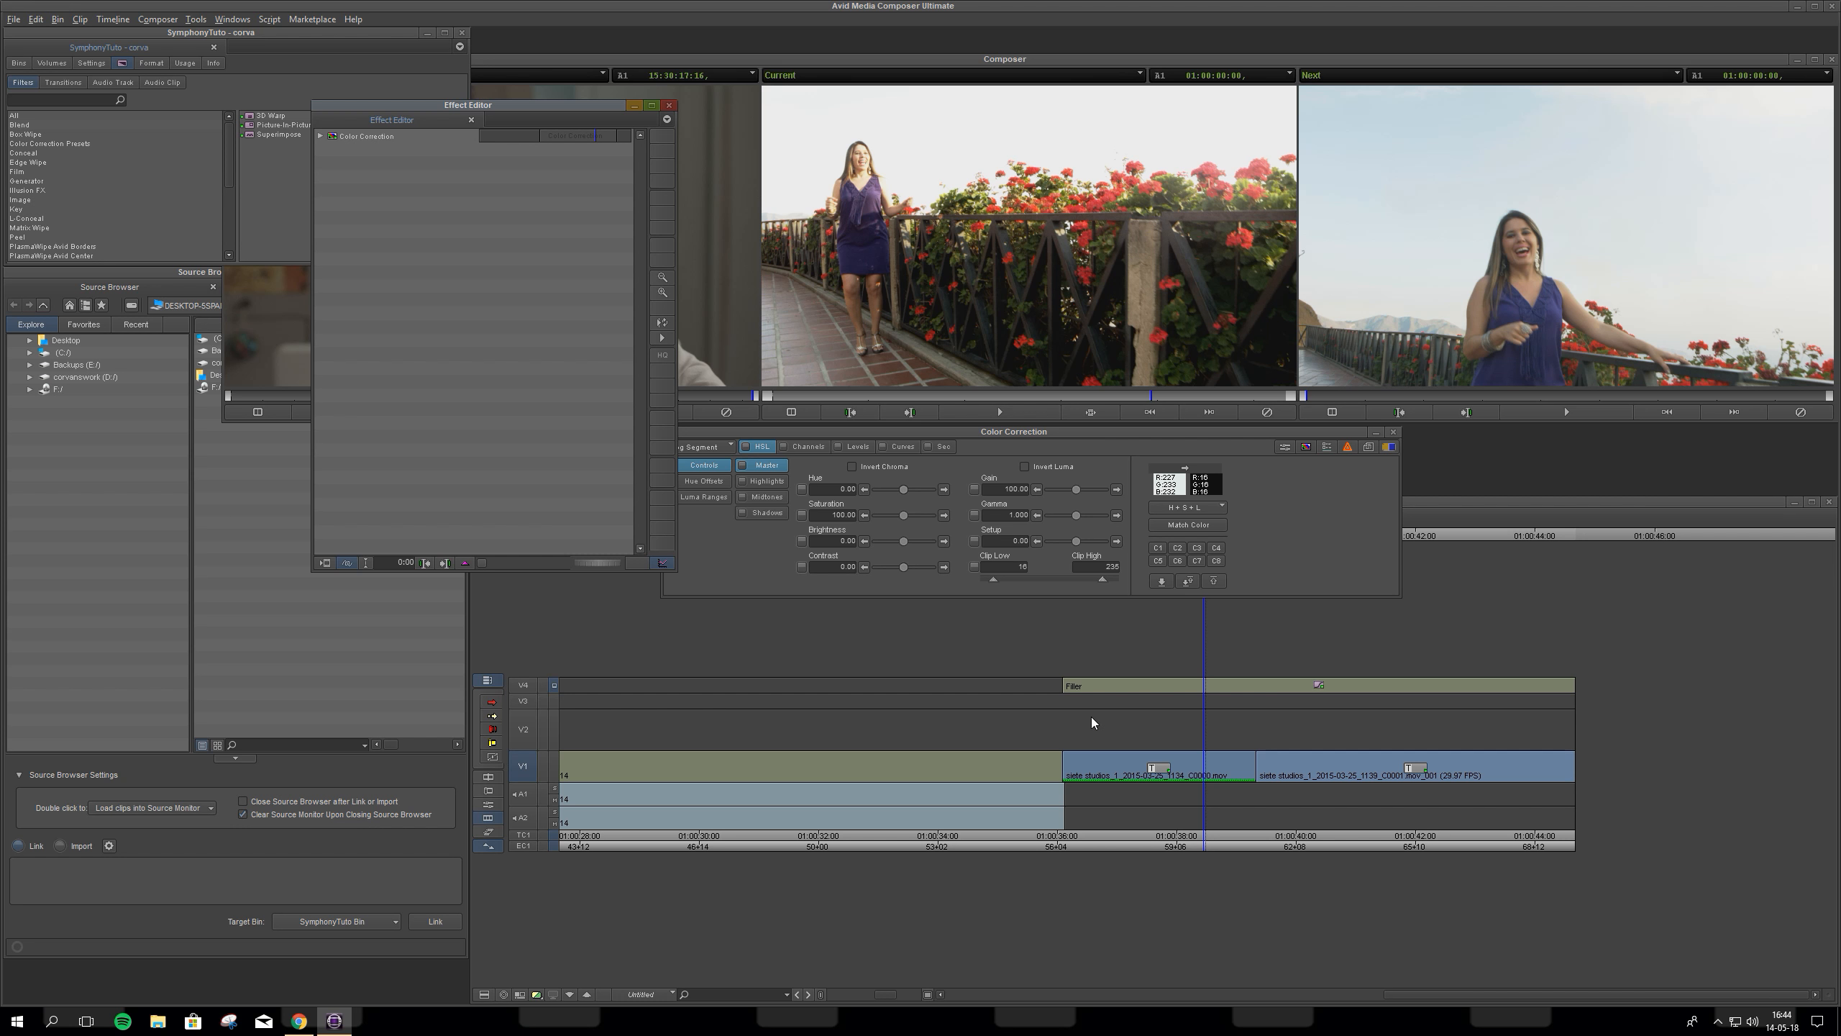
pyautogui.click(667, 106)
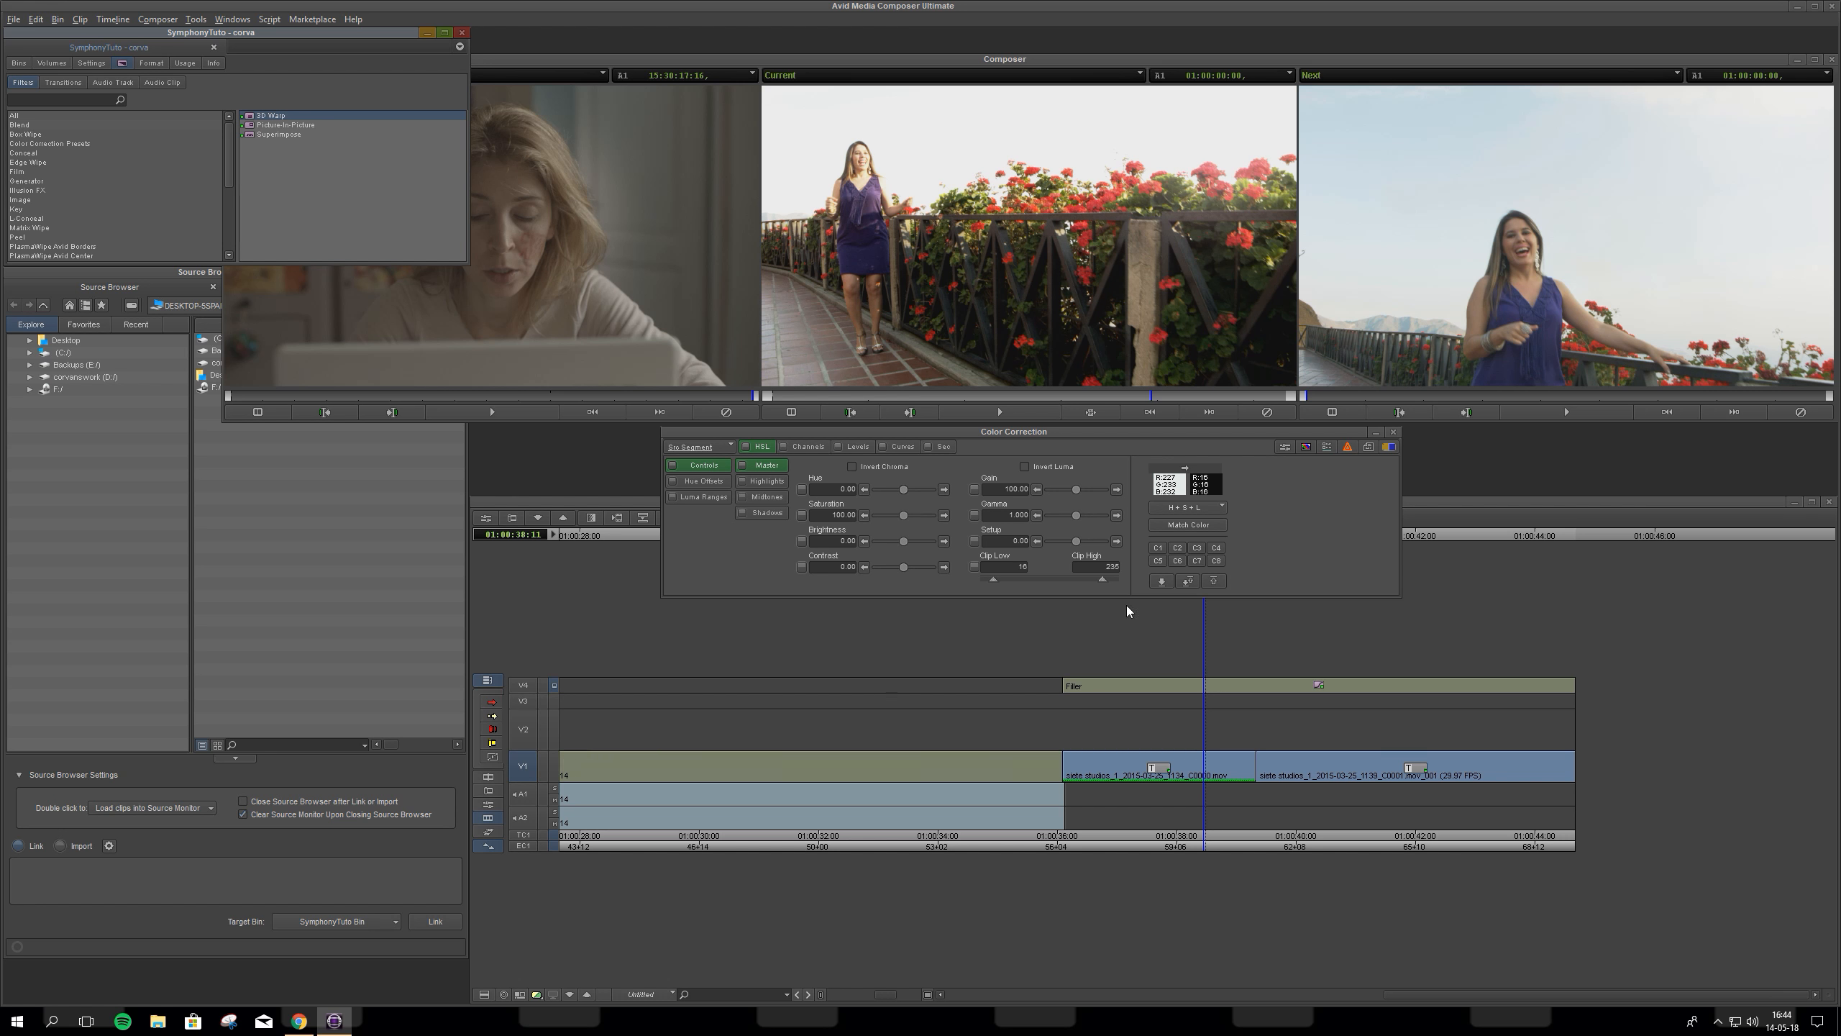
# Step: Duplicate the first terrace clip from V1 onto V2 and apply the AniMatte key effect to the copy
pyautogui.click(484, 777)
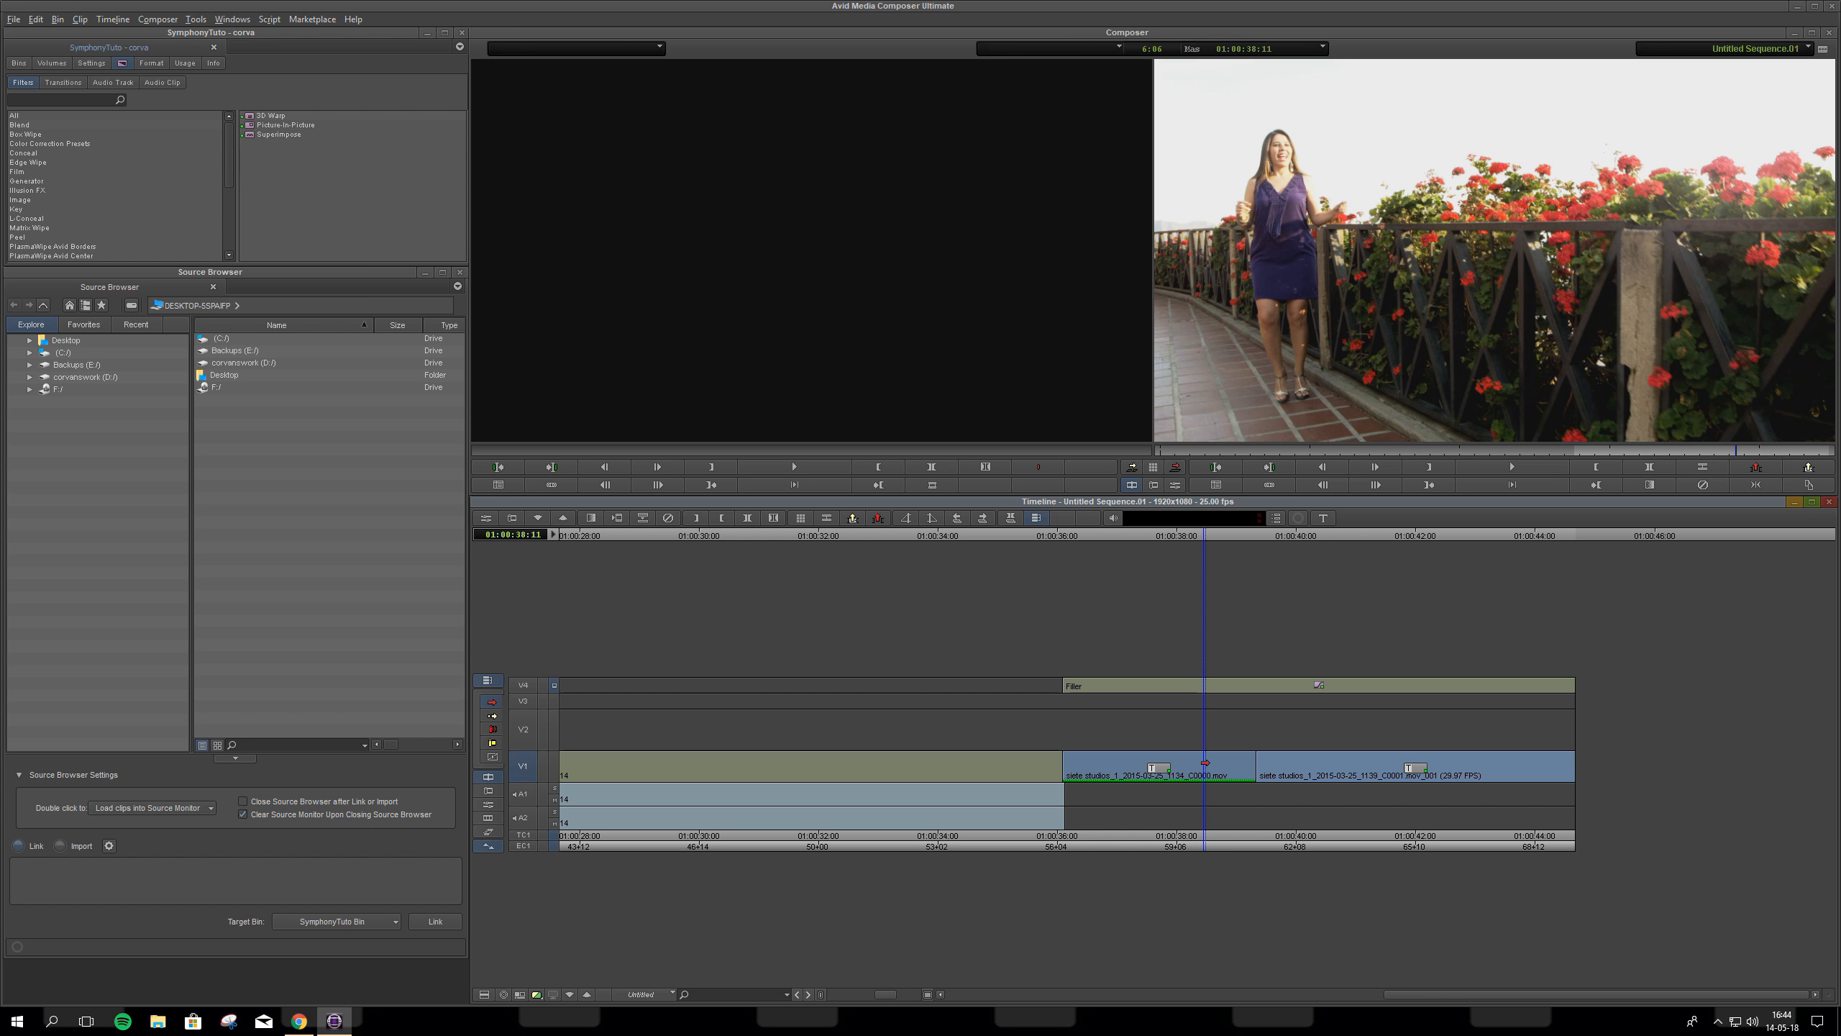
pyautogui.moveTo(1205, 763); pyautogui.dragTo(1202, 726)
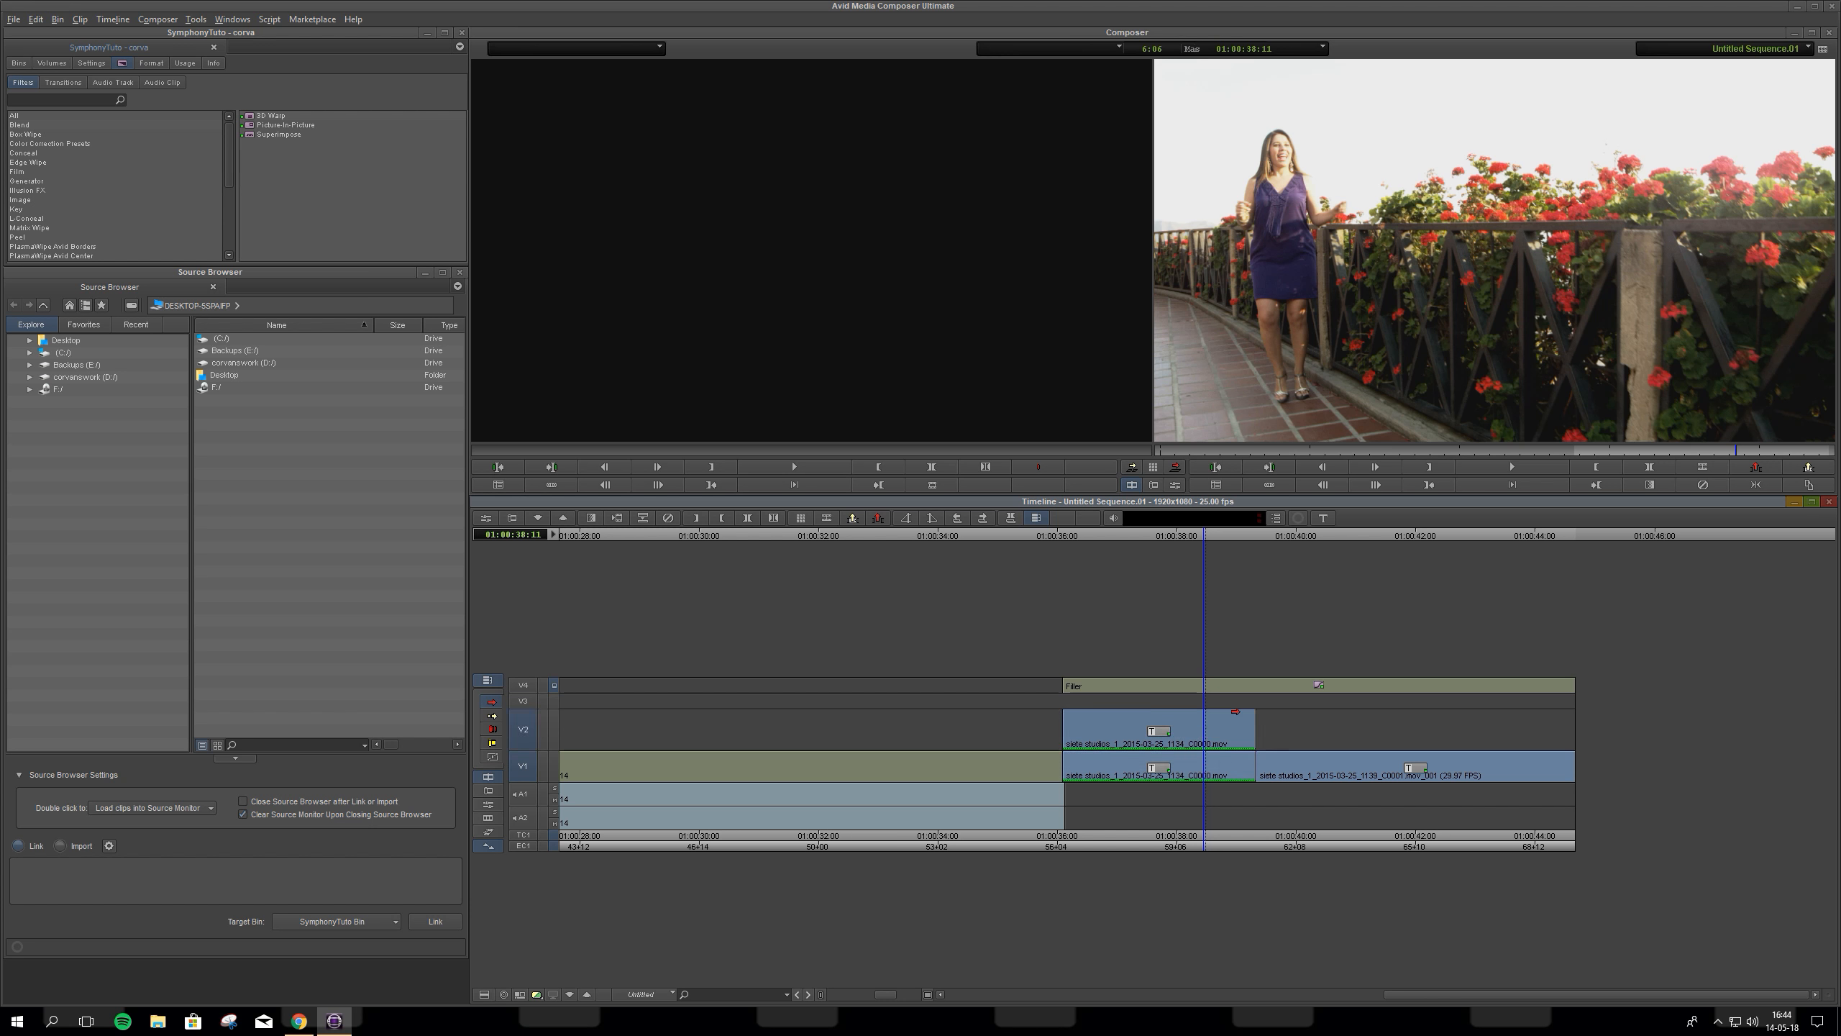
pyautogui.click(488, 817)
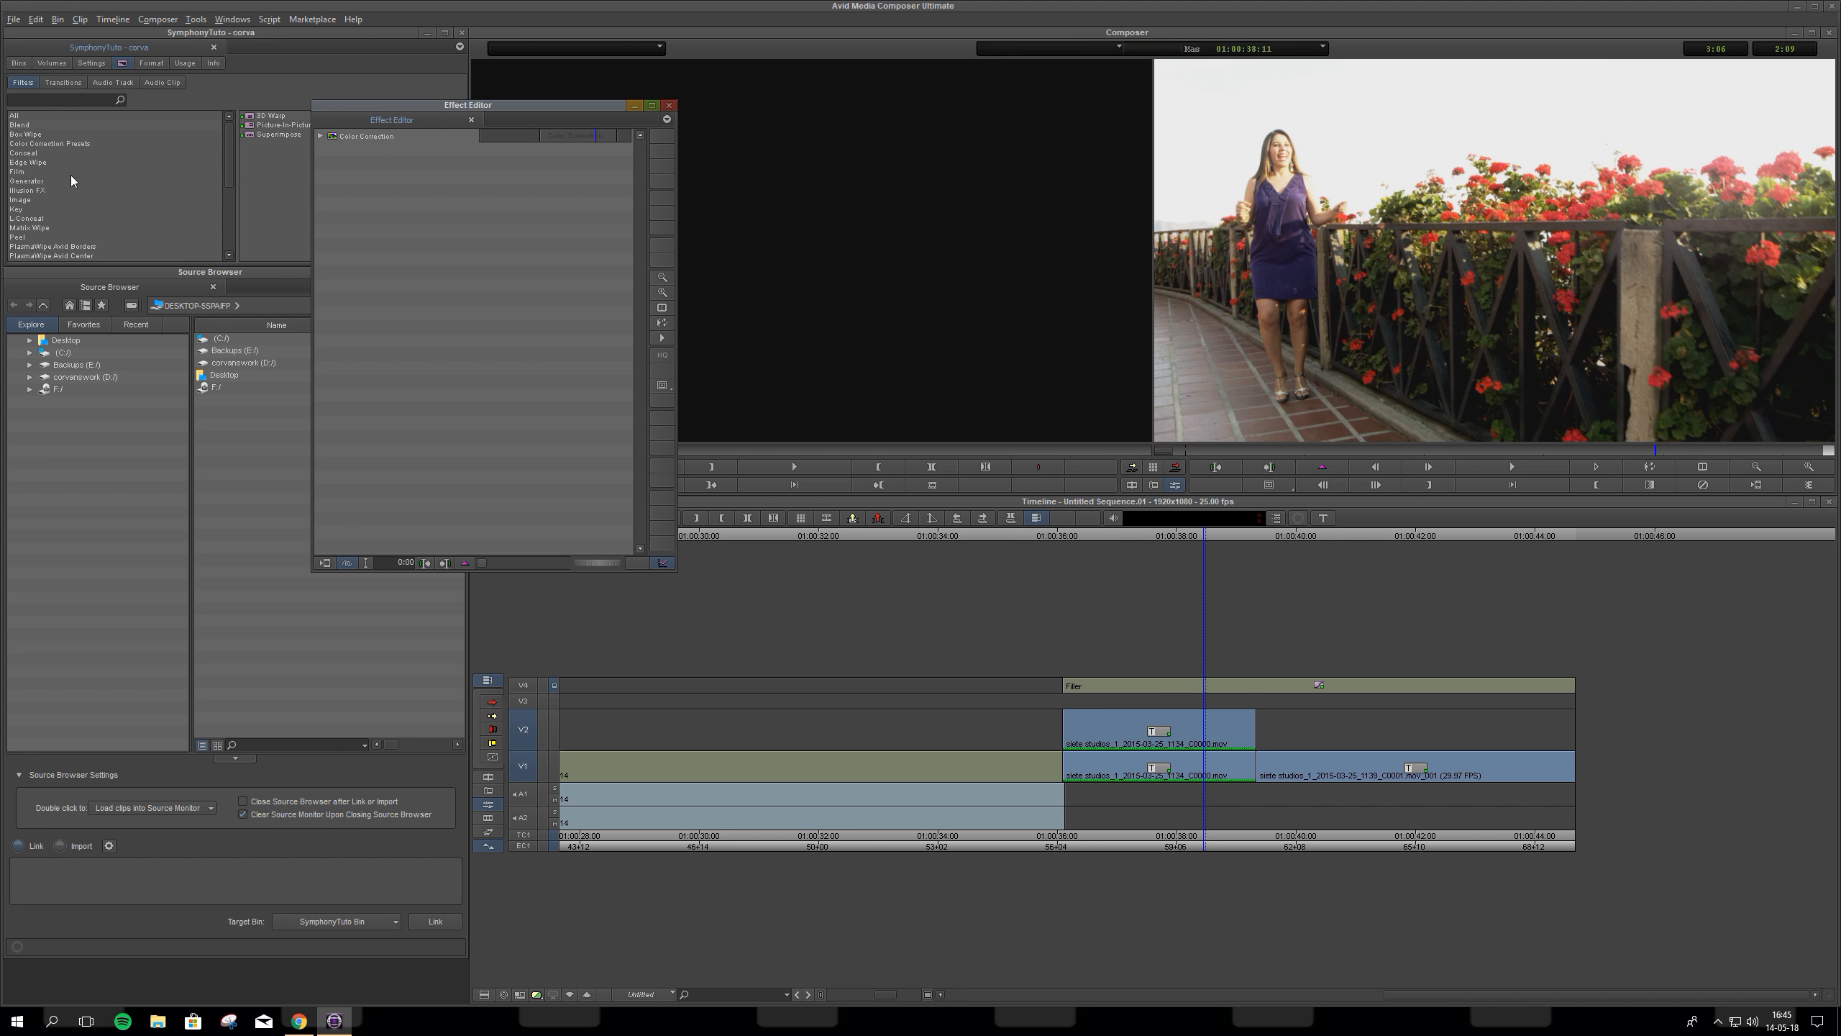
pyautogui.click(21, 200)
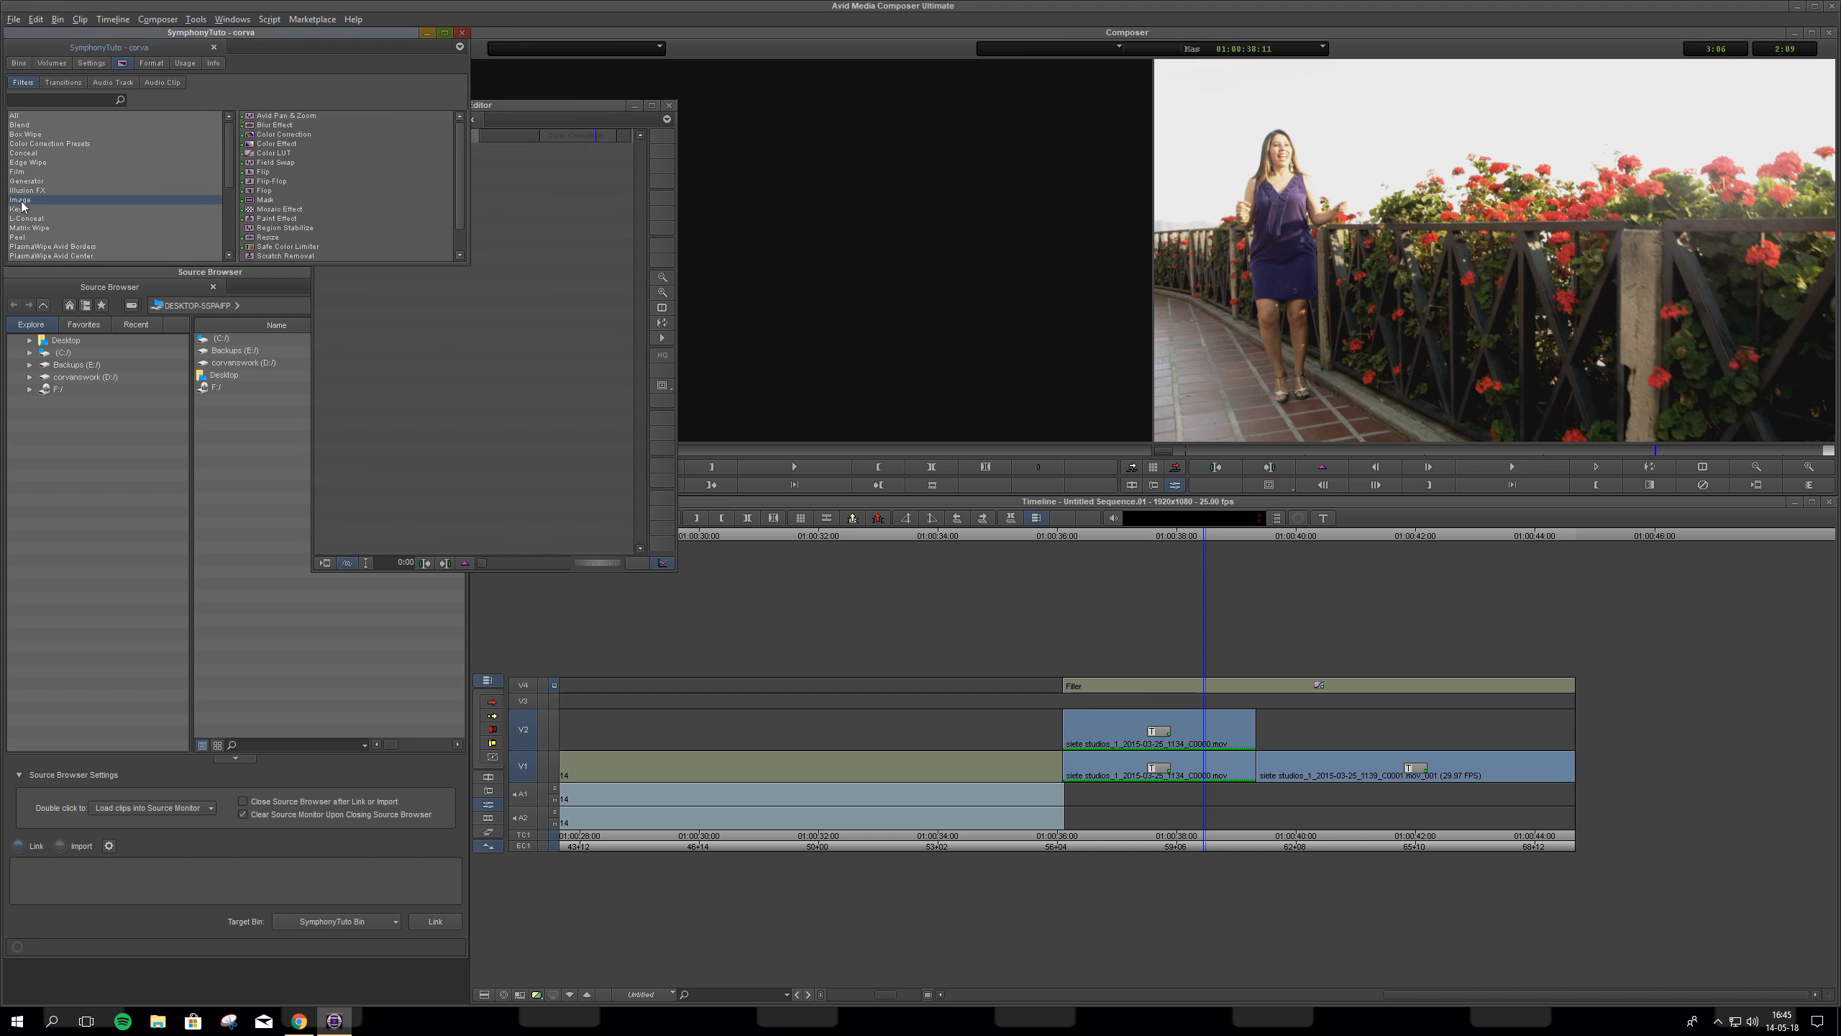
pyautogui.click(28, 209)
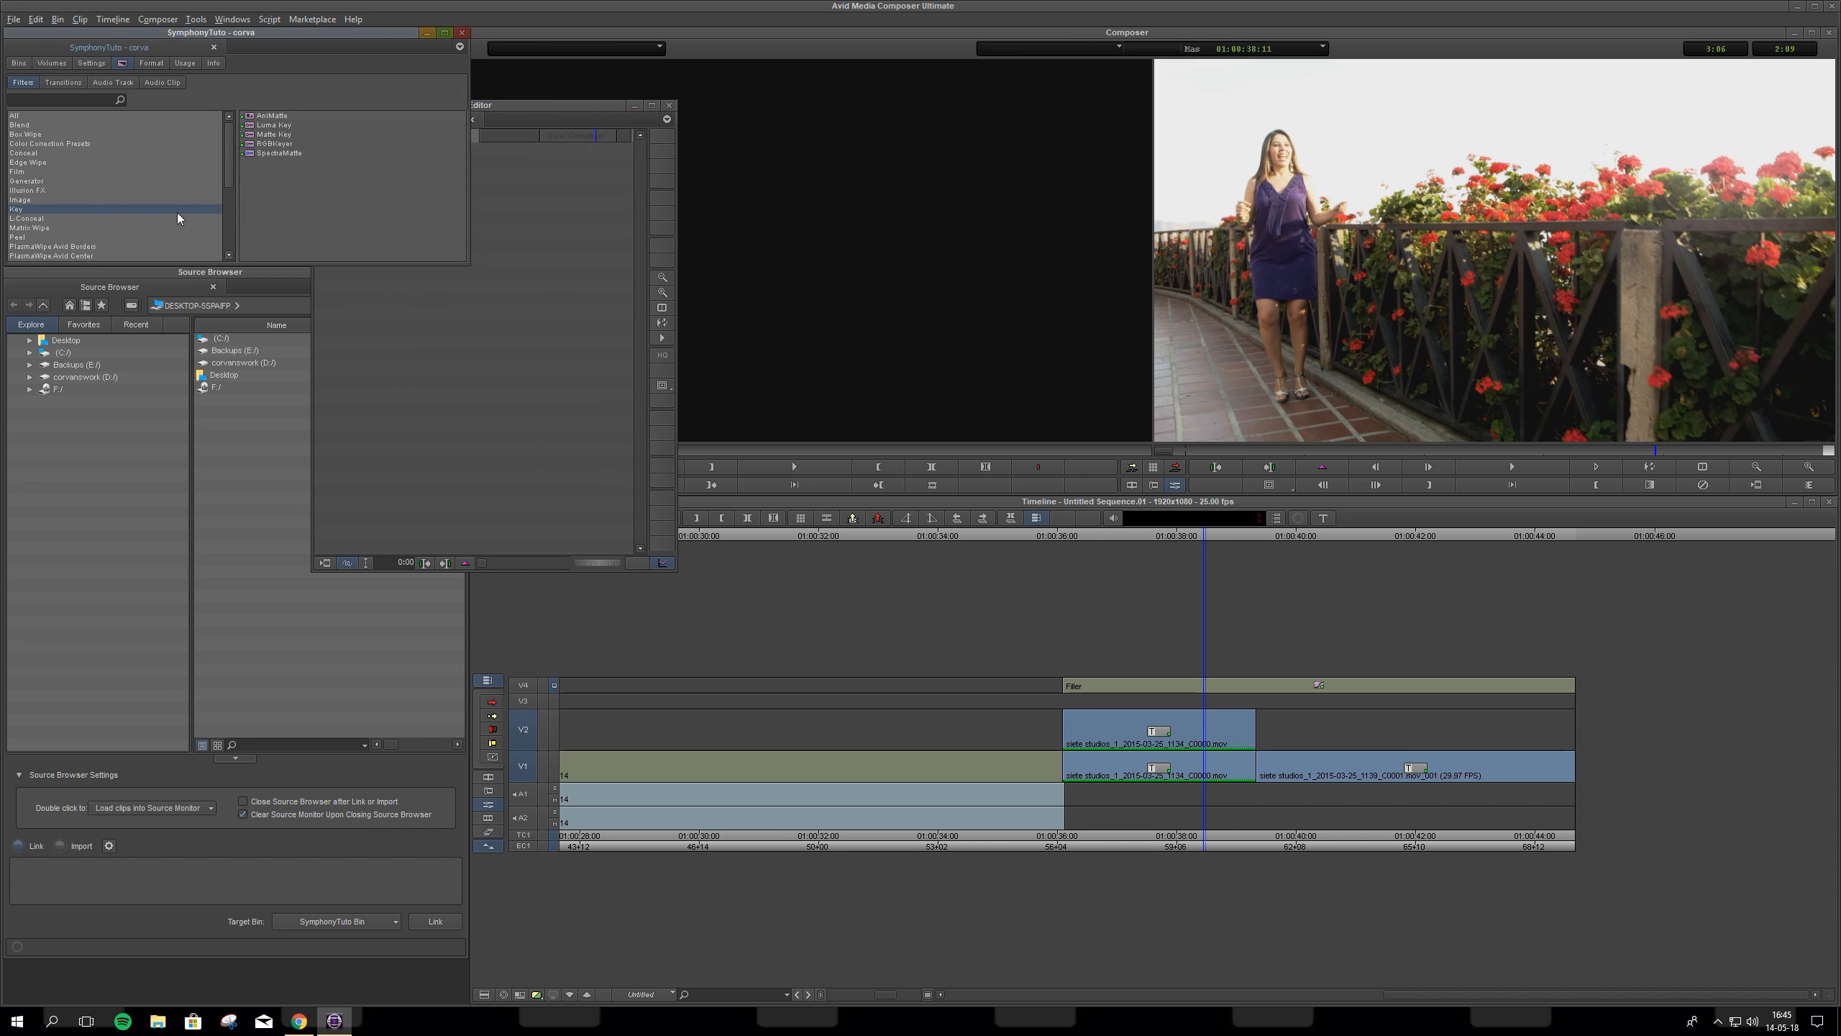
pyautogui.moveTo(276, 126); pyautogui.dragTo(1132, 728)
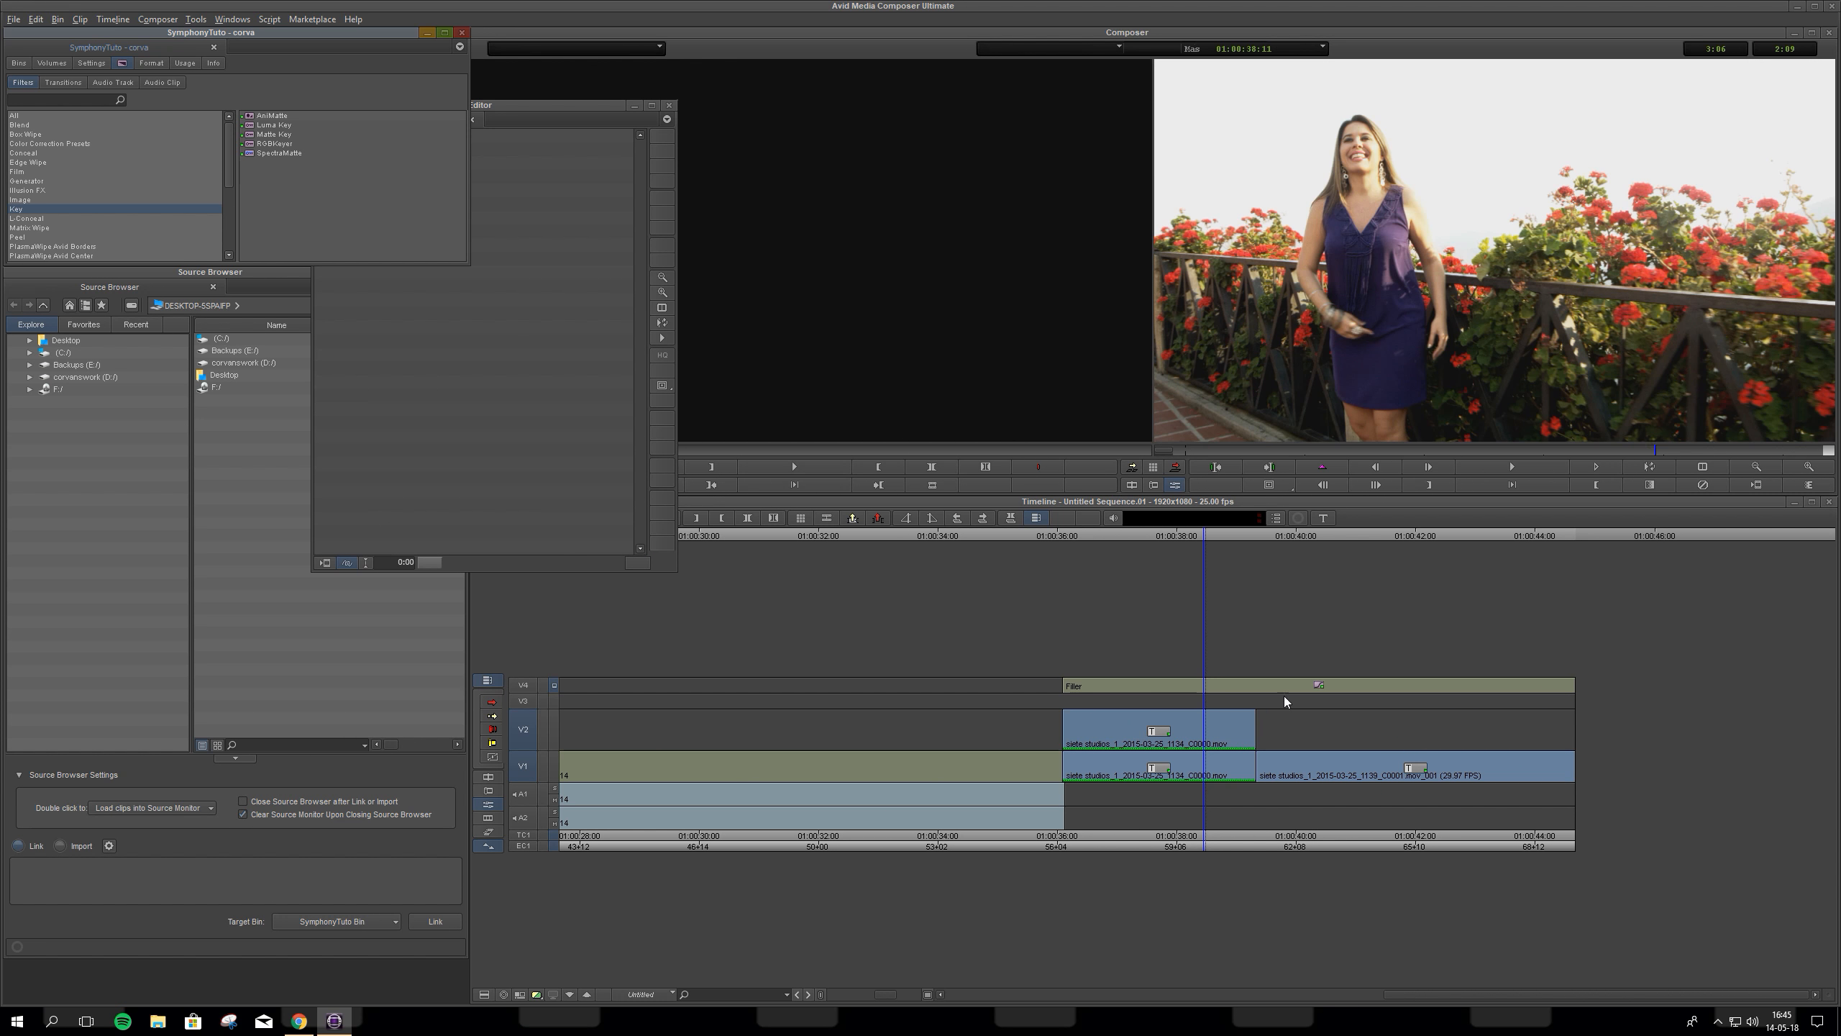
pyautogui.click(1134, 537)
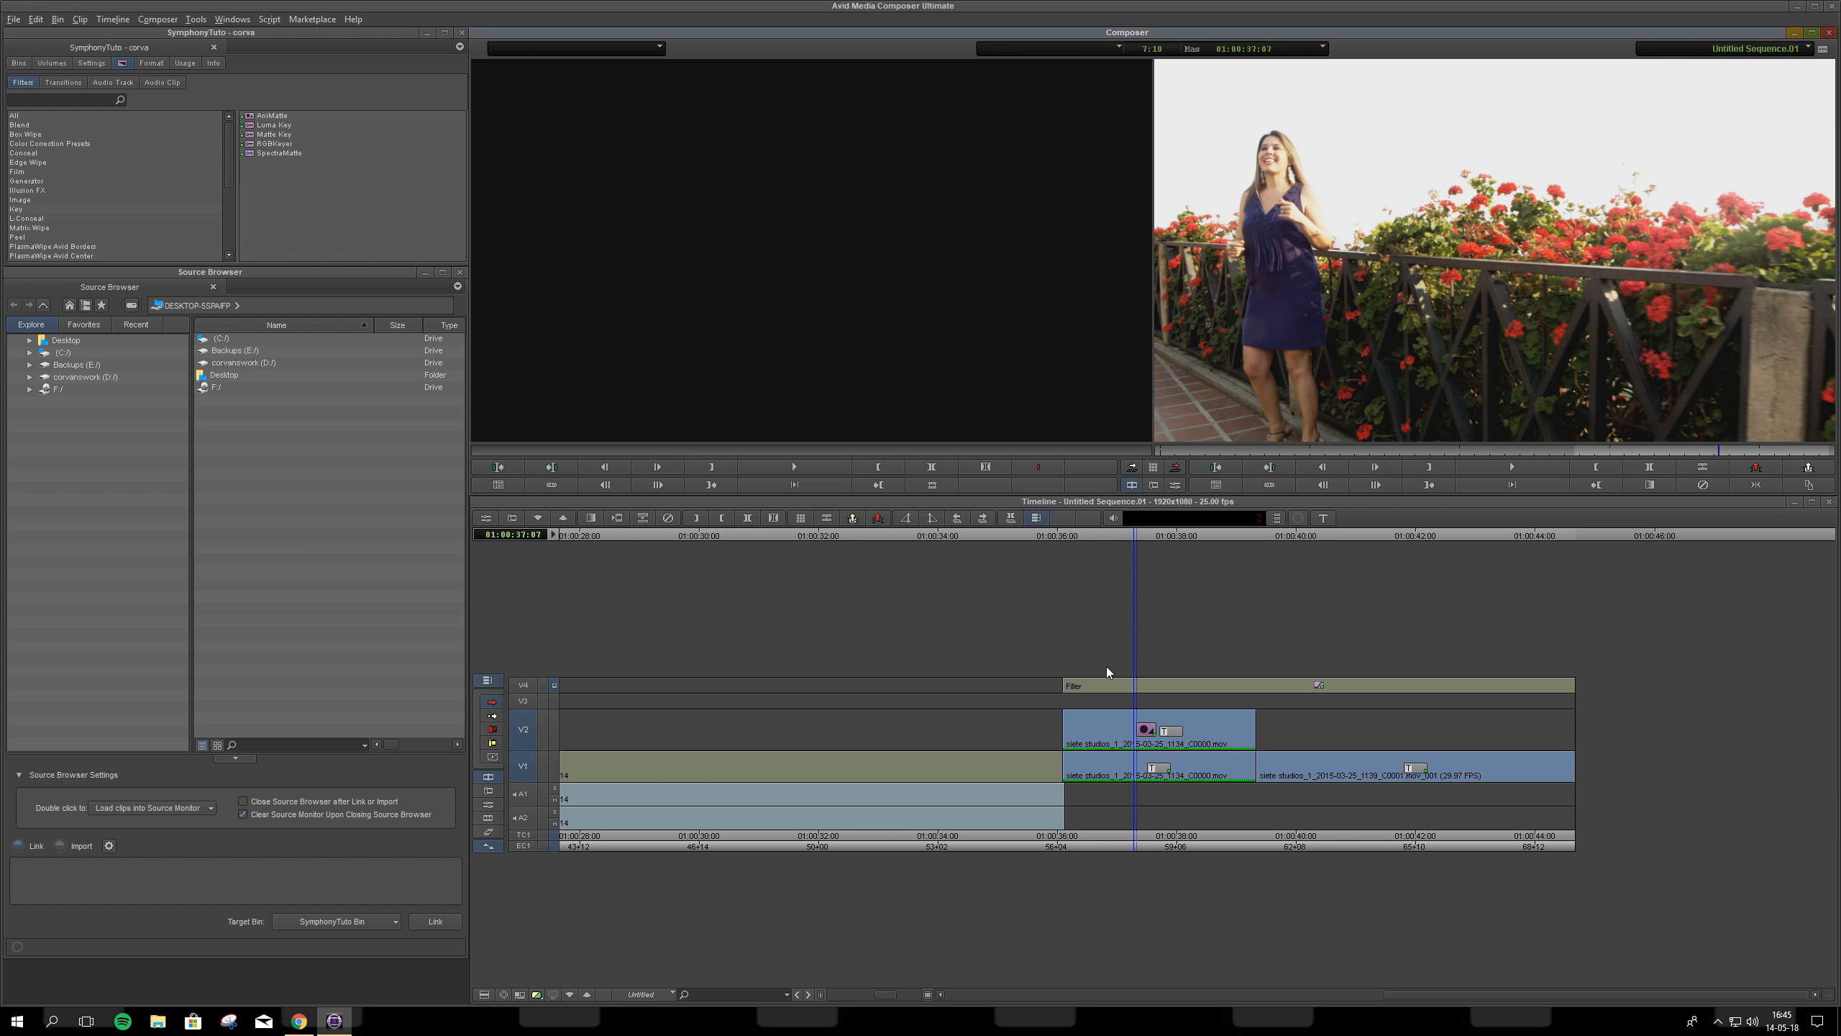
# Step: Open the V2 clip's AniMatte effect for editing and draw an oval mask around the woman's face
pyautogui.click(1197, 737)
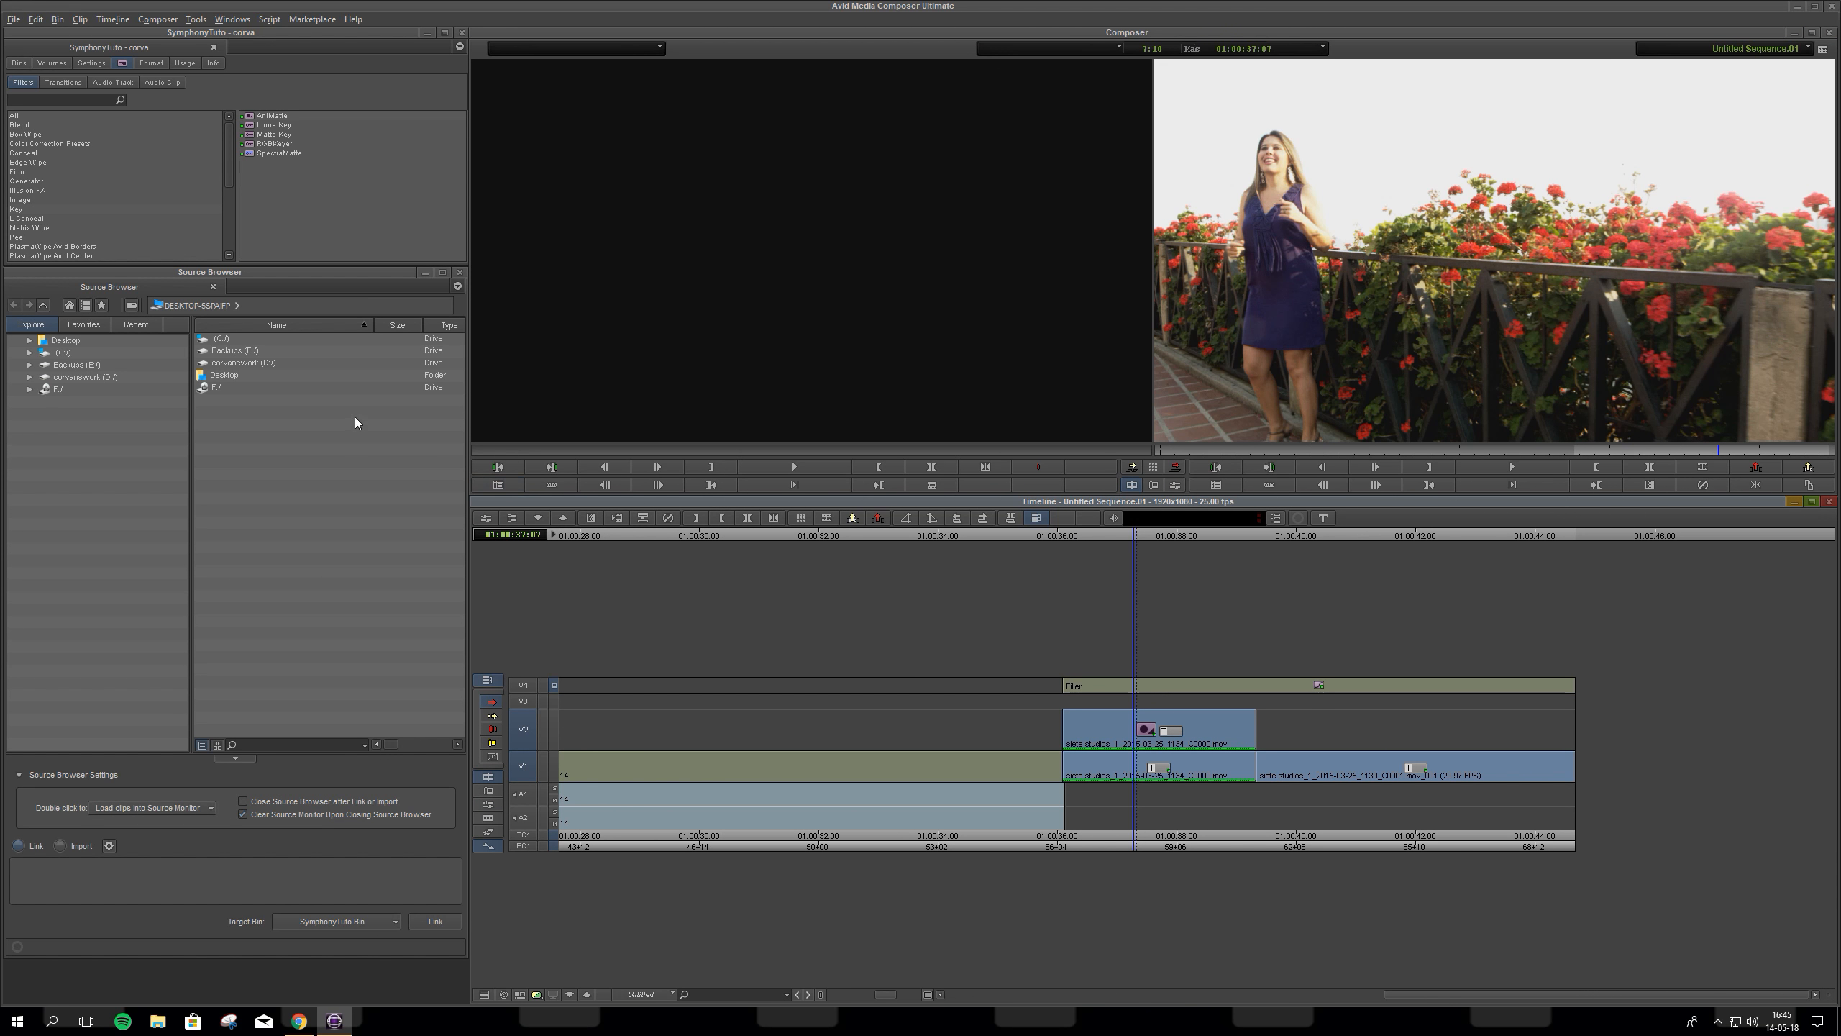
pyautogui.click(491, 805)
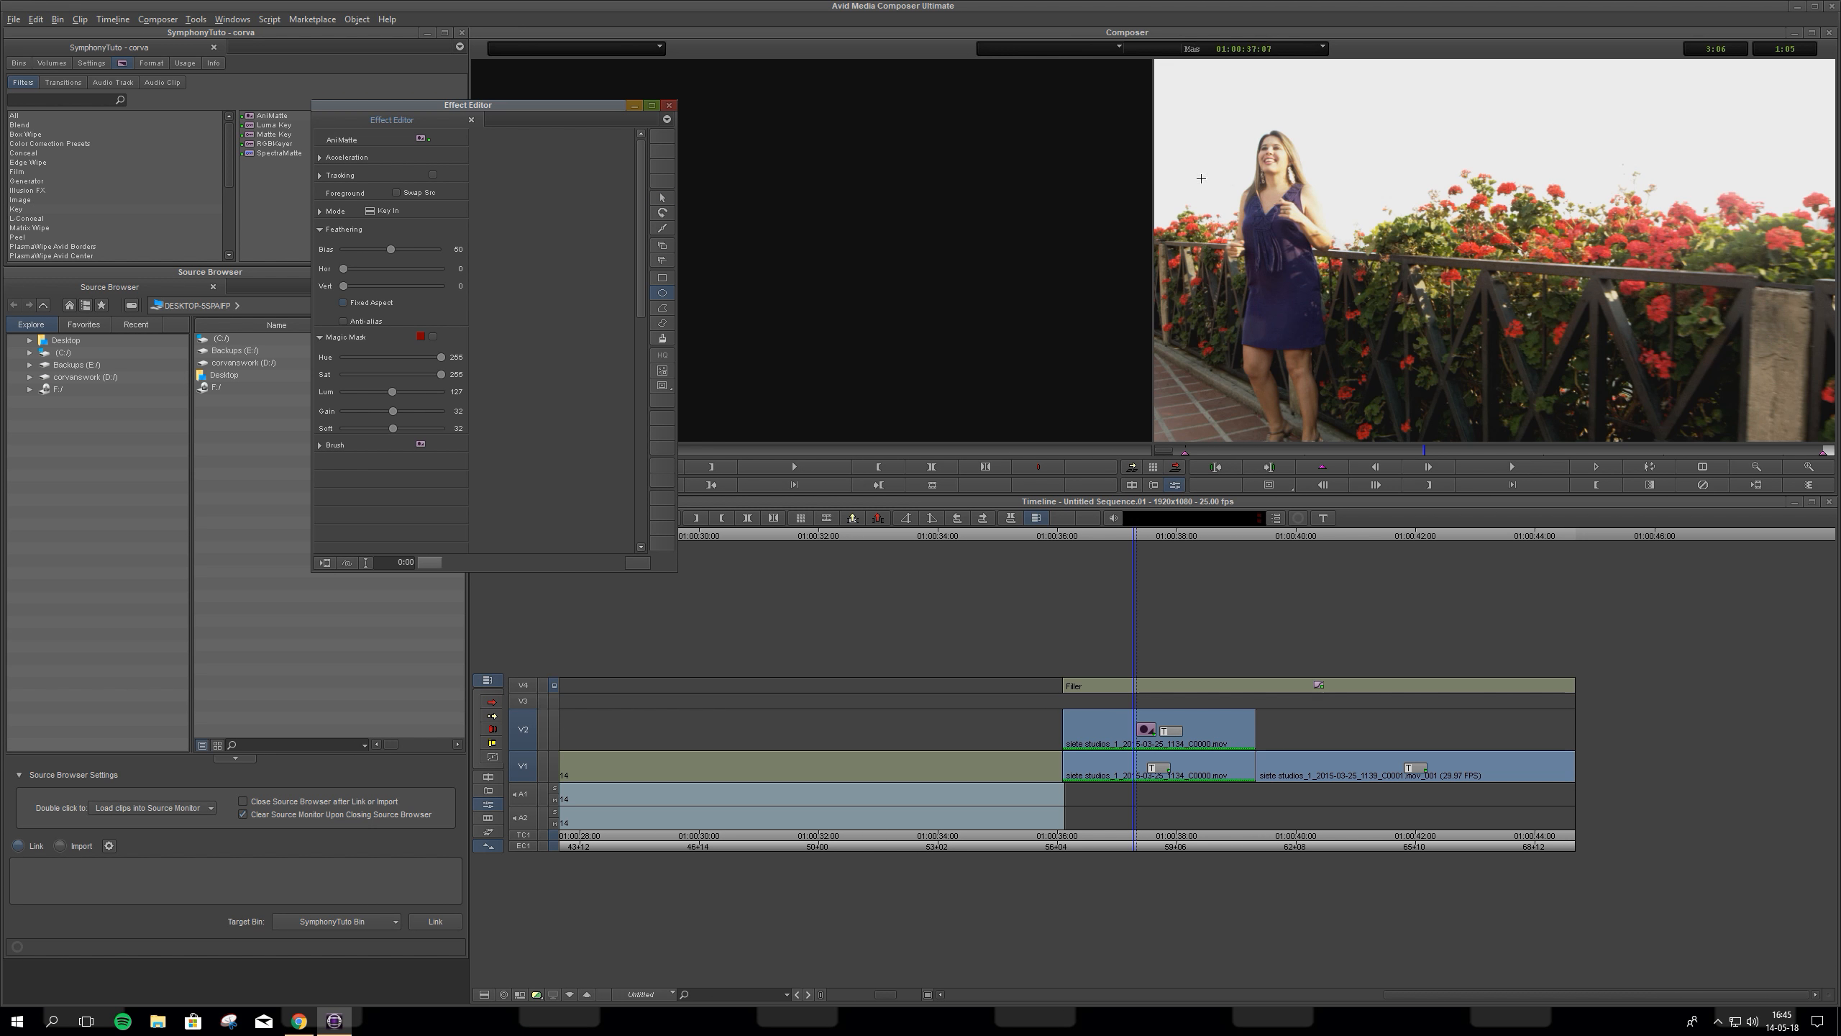
pyautogui.moveTo(1256, 133); pyautogui.dragTo(1289, 178)
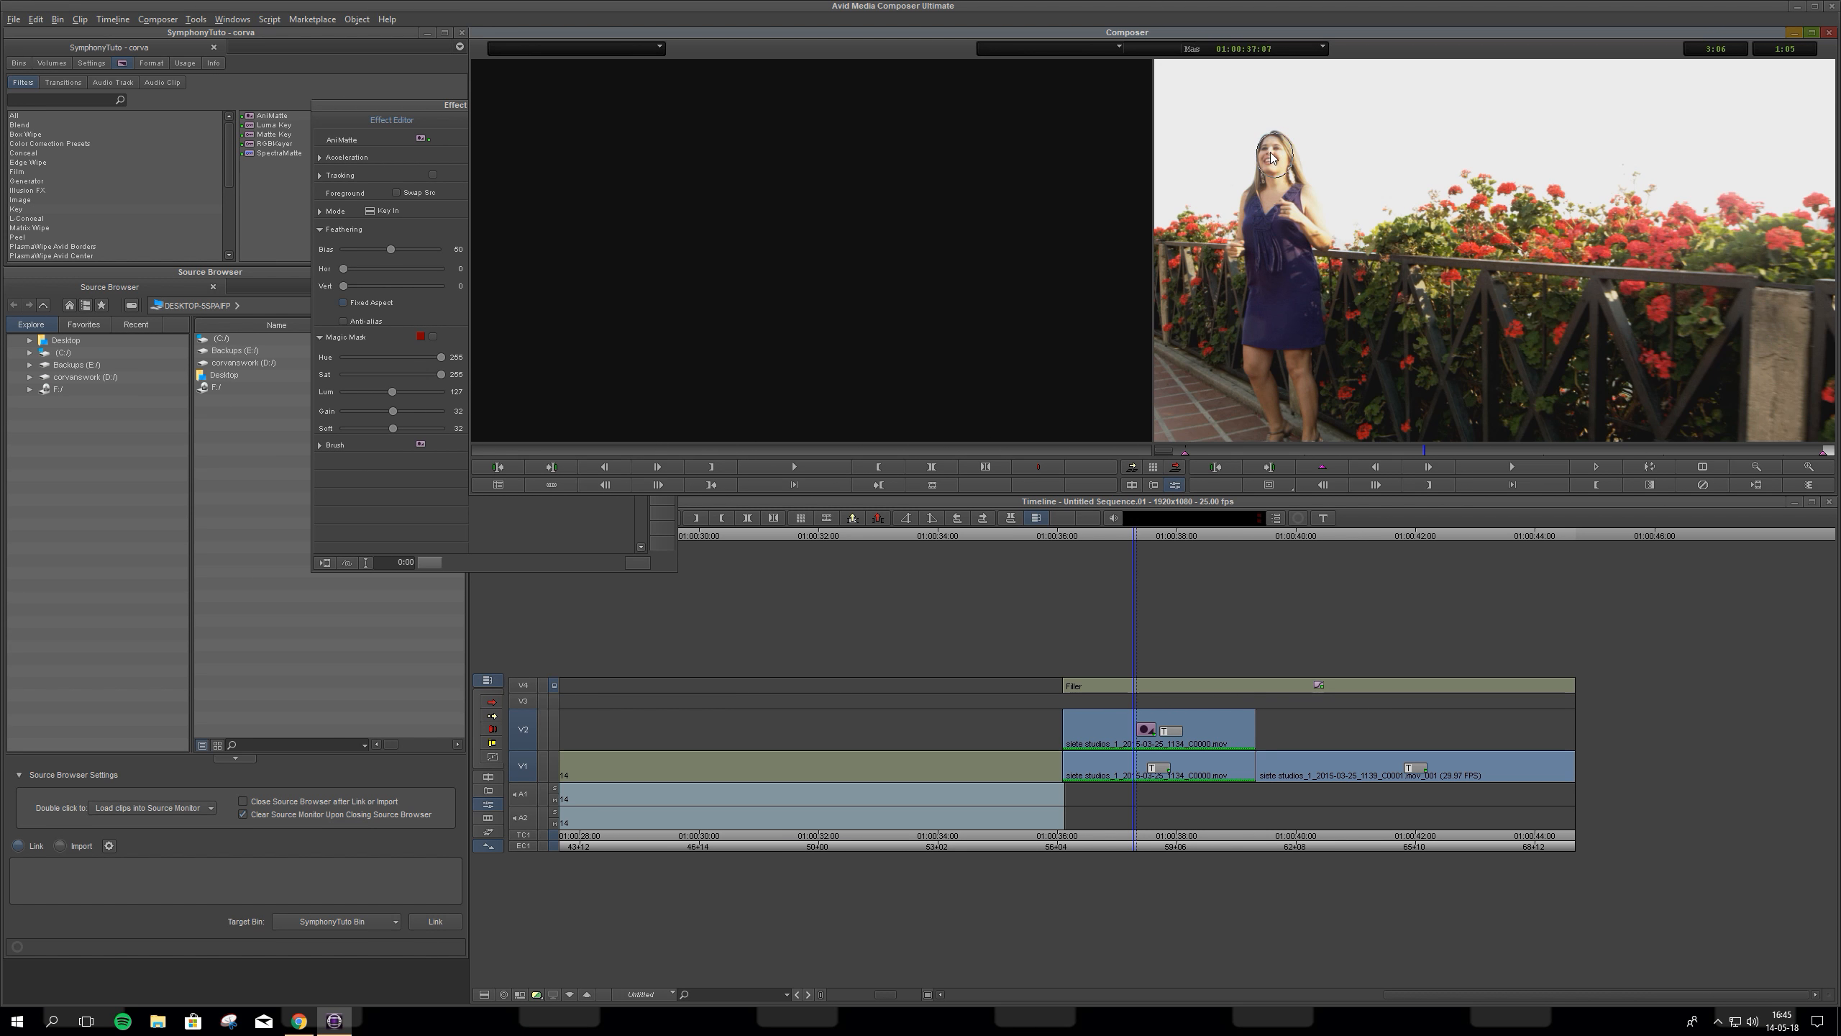
pyautogui.click(1271, 157)
pyautogui.click(381, 508)
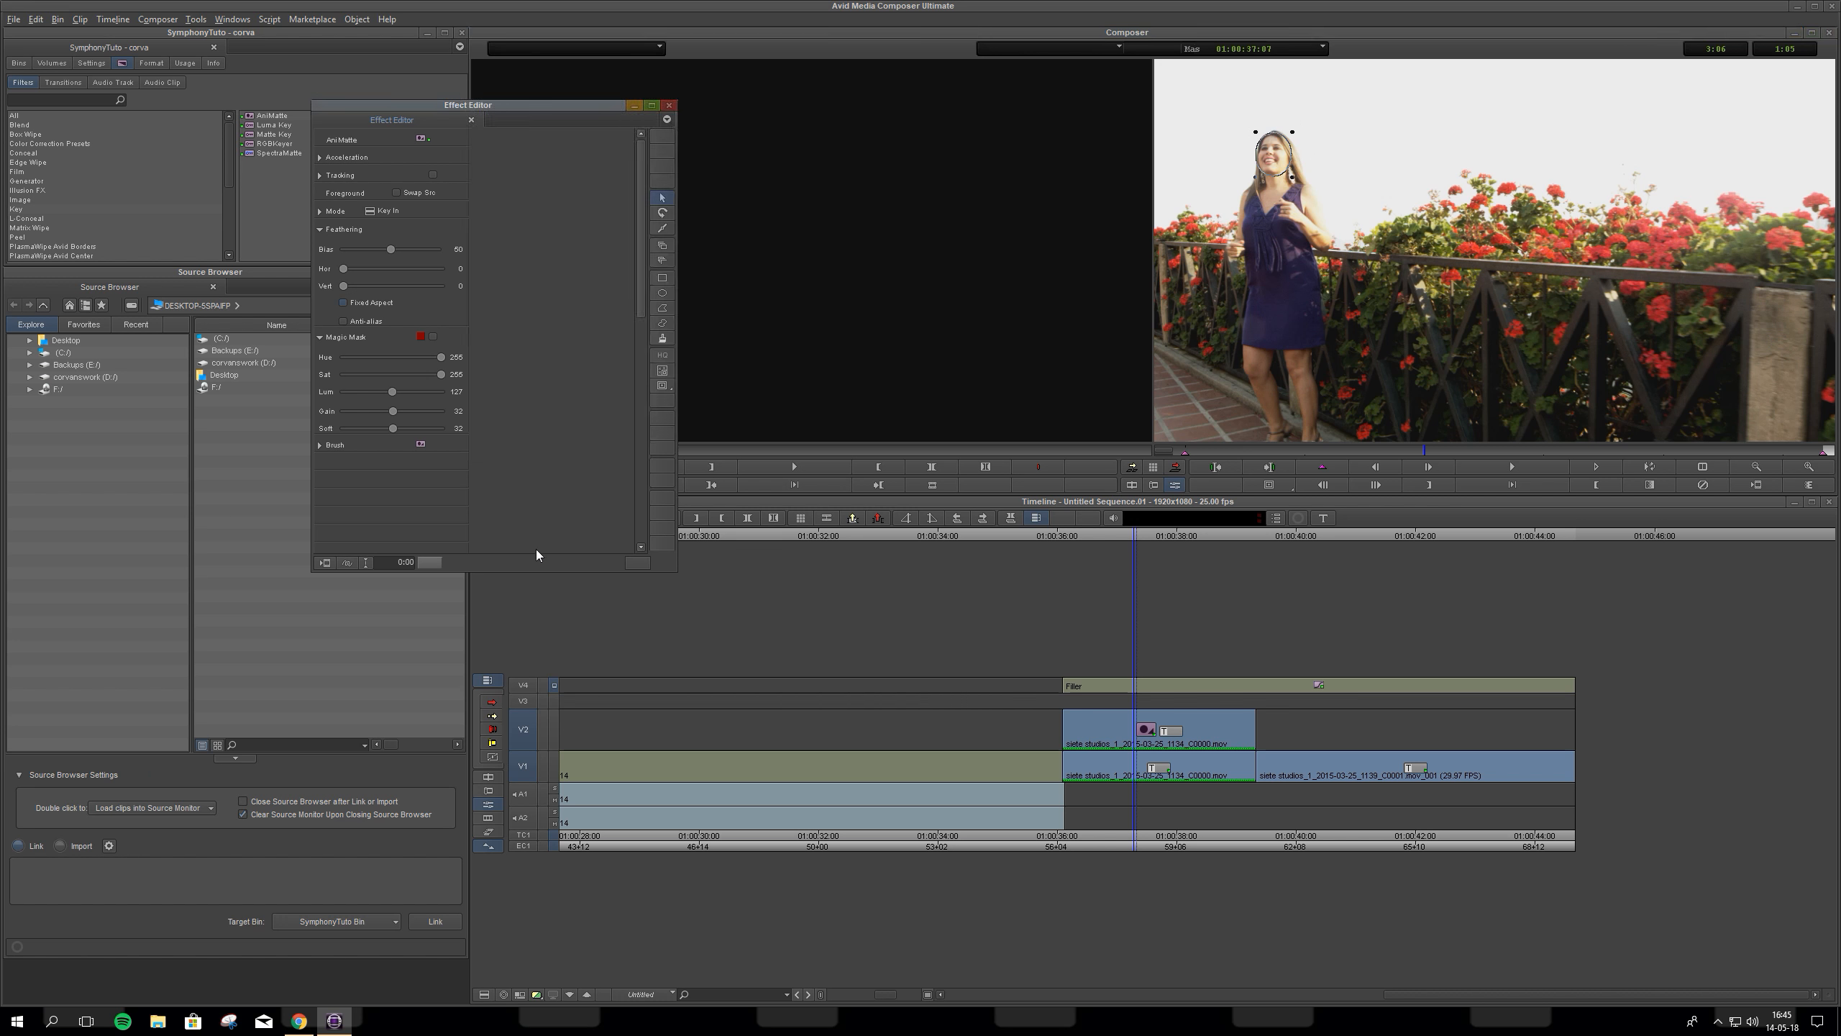
# Step: Check the AniMatte tracking options and move the oval mask onto the woman's face at the start of the clip
pyautogui.click(319, 176)
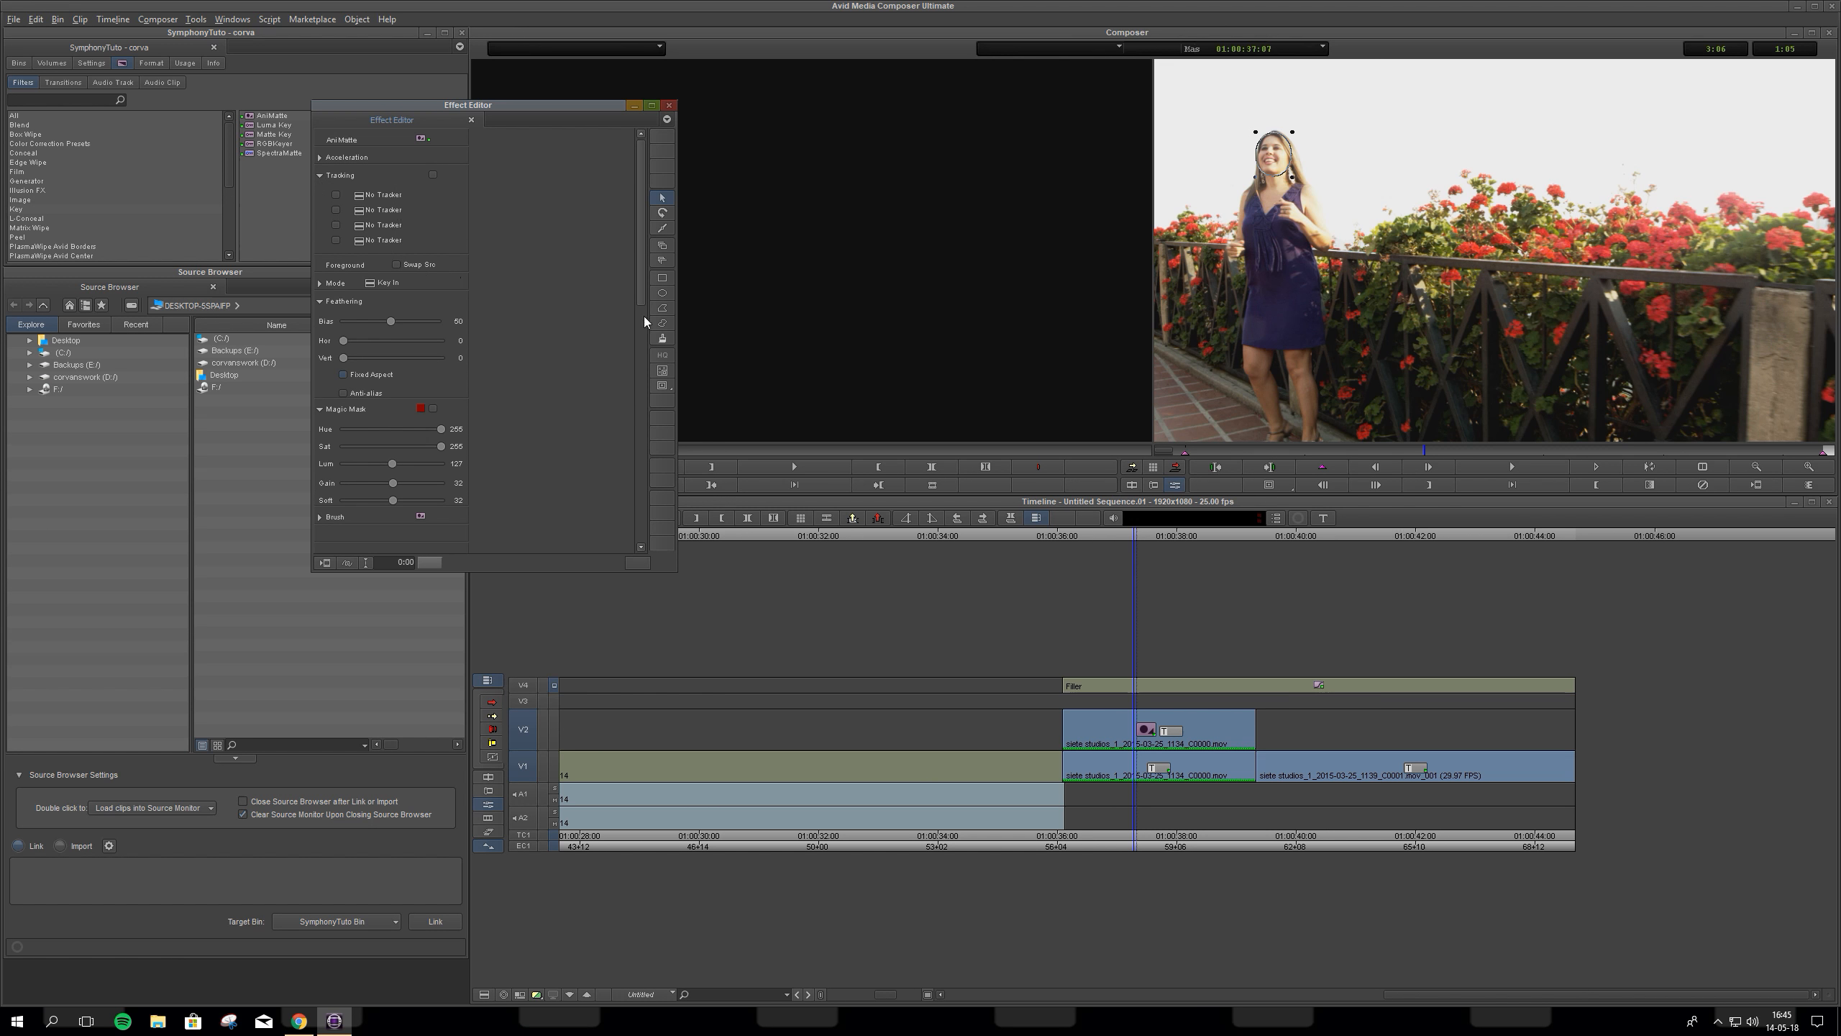
pyautogui.click(663, 371)
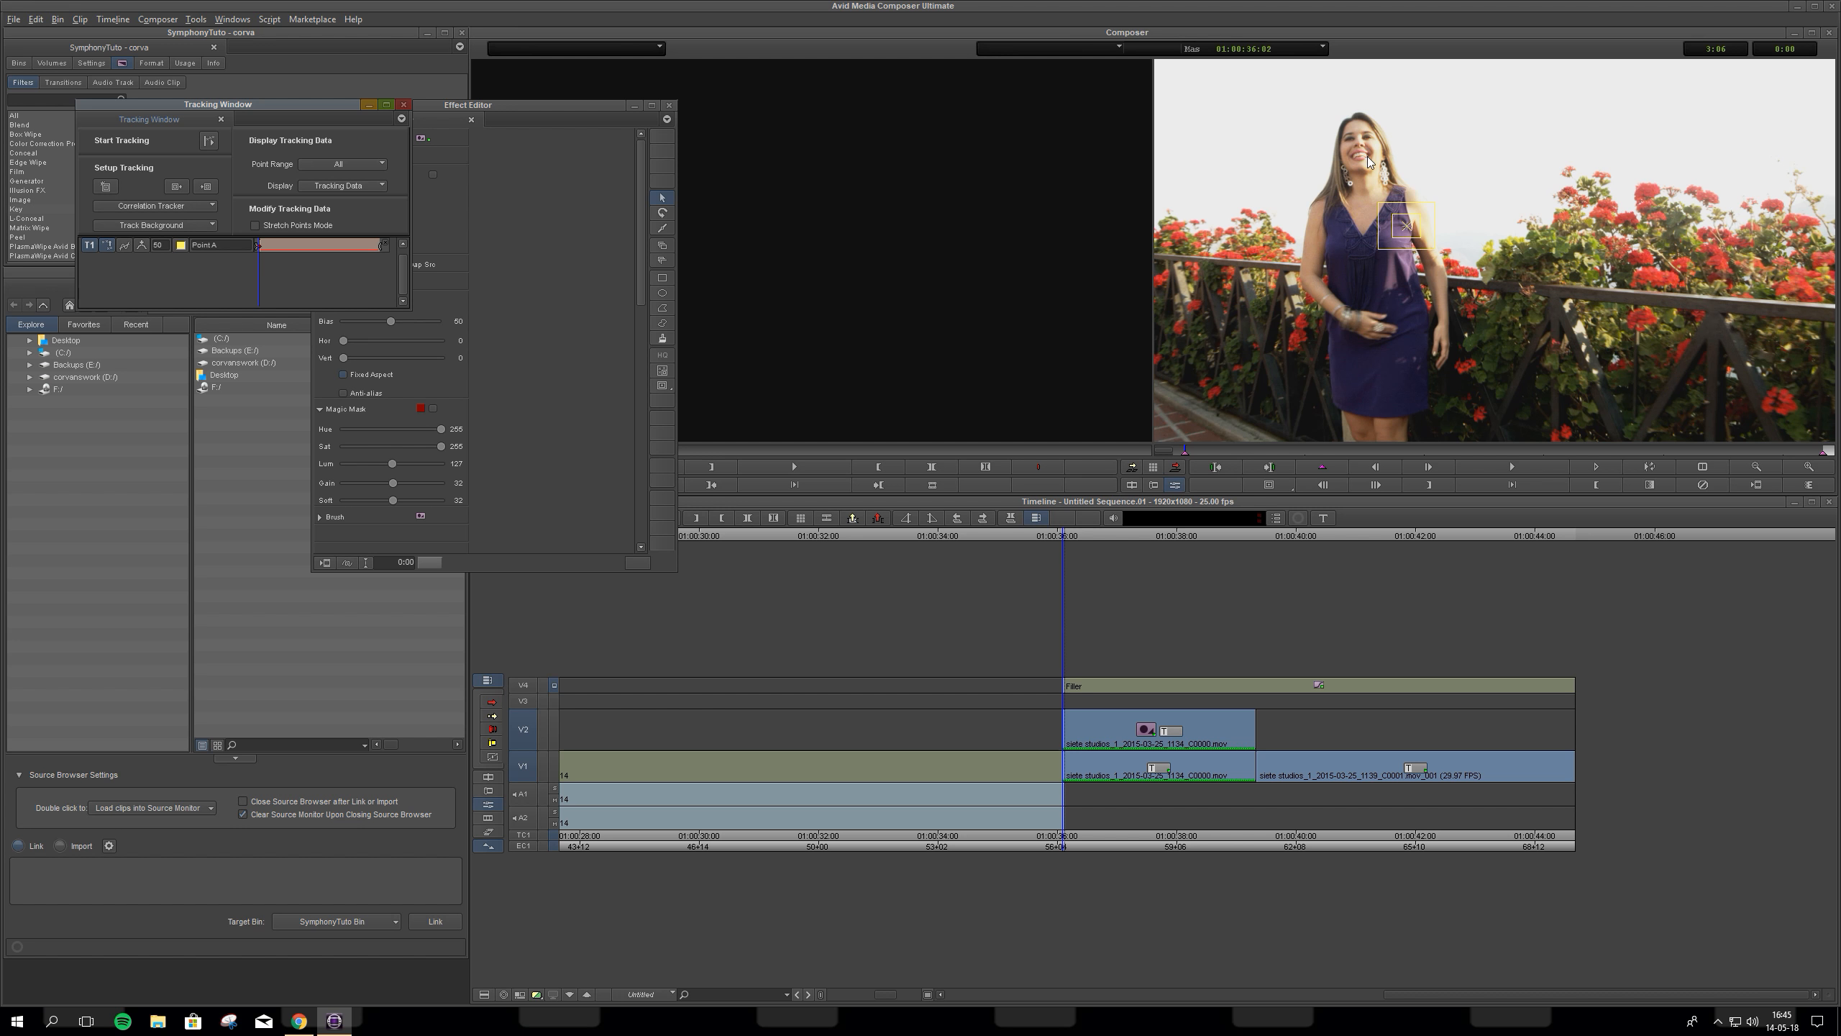
pyautogui.click(404, 105)
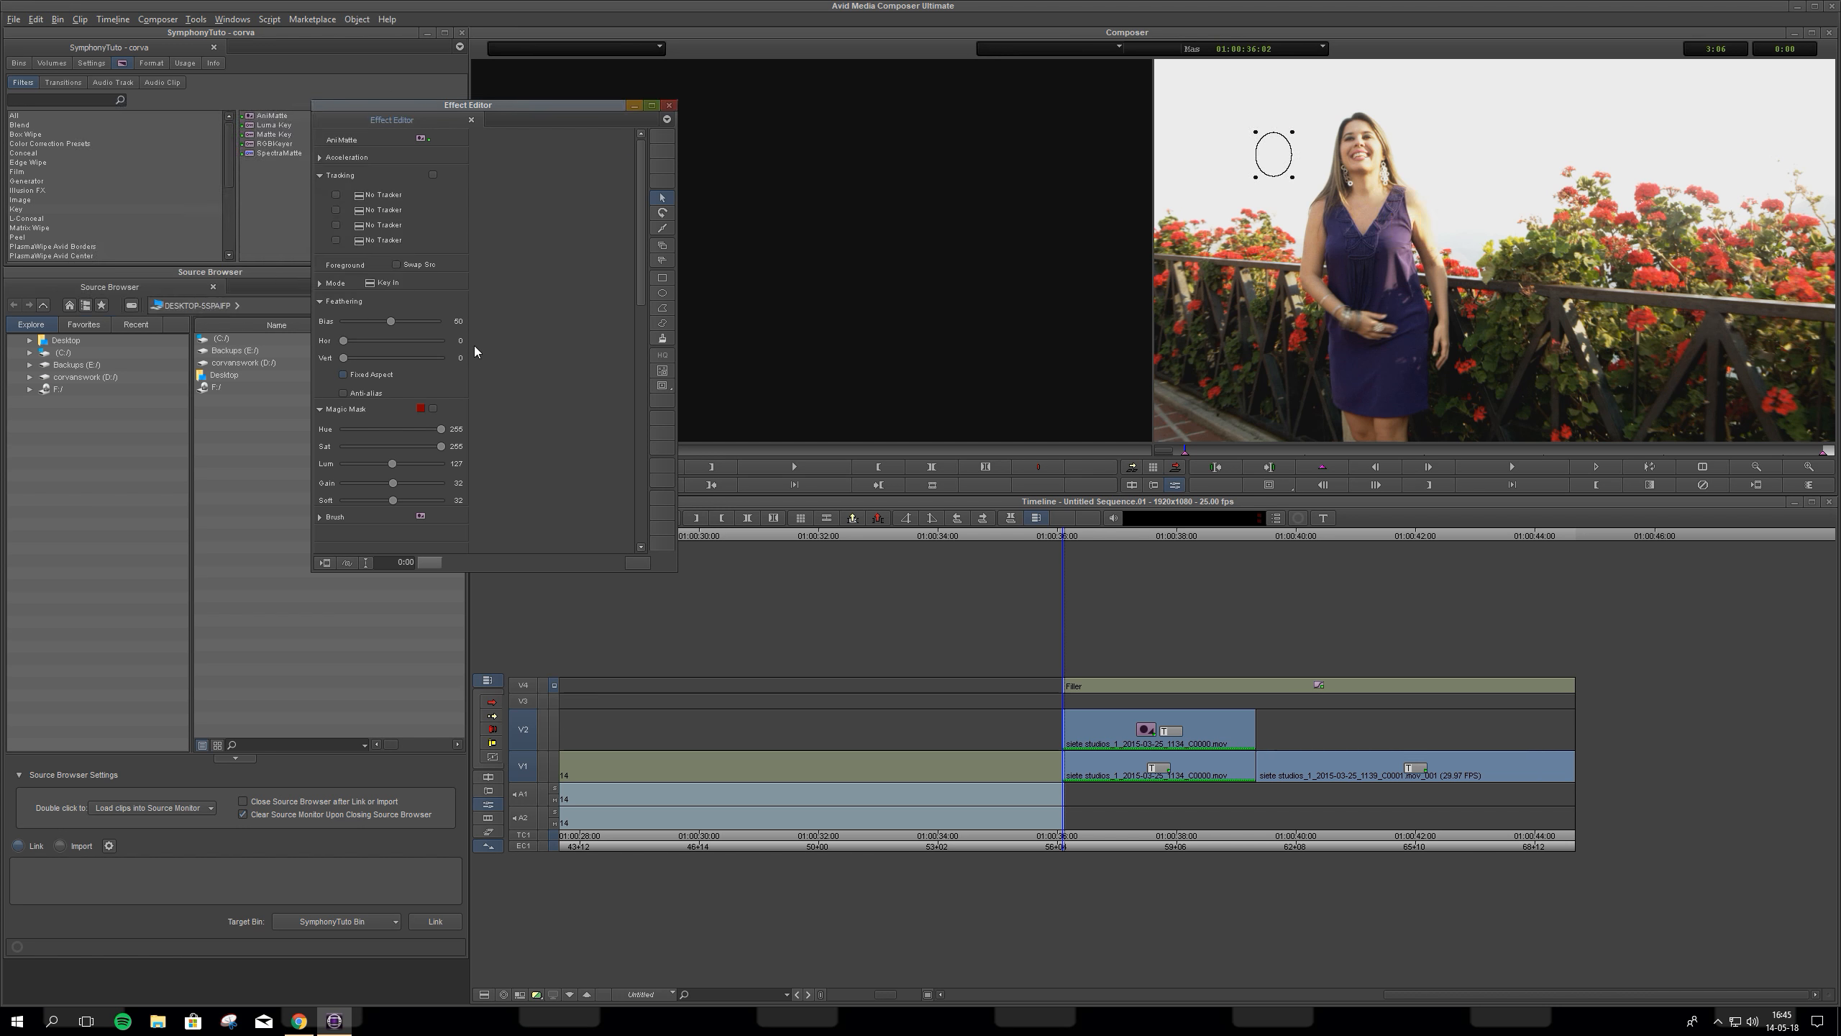
pyautogui.moveTo(1274, 154); pyautogui.dragTo(1356, 152)
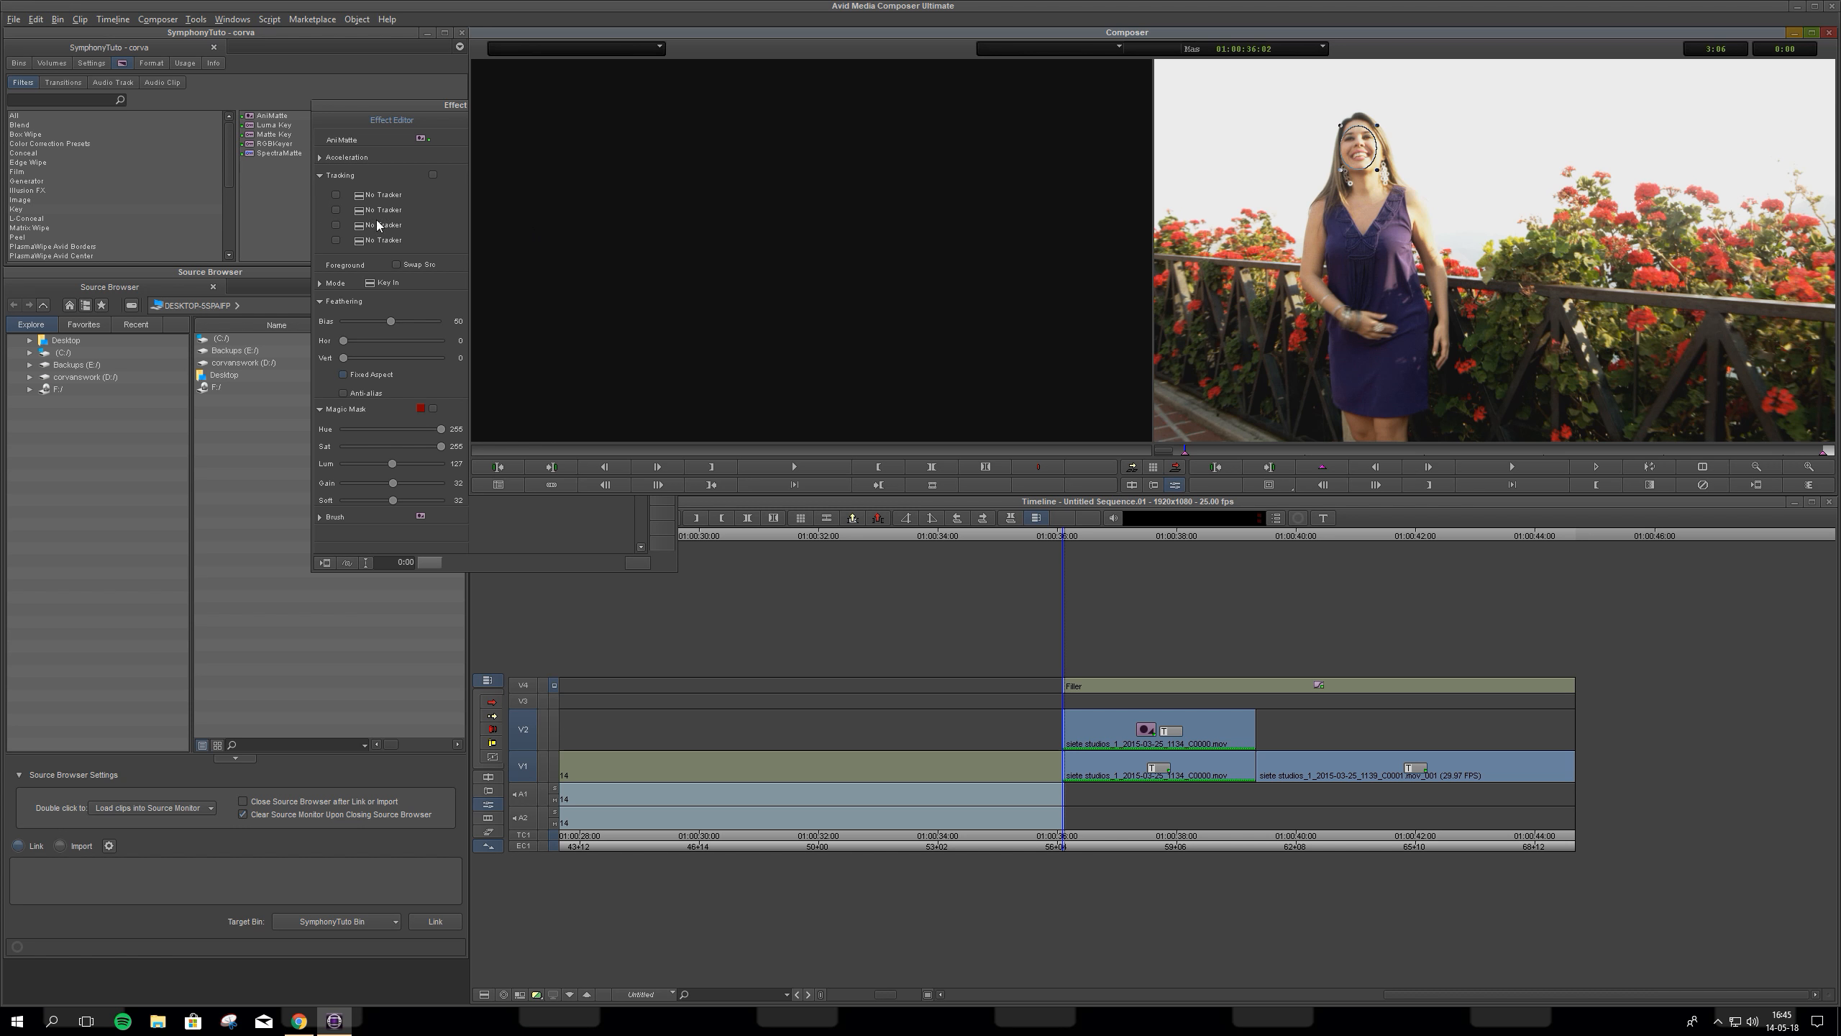
pyautogui.click(433, 237)
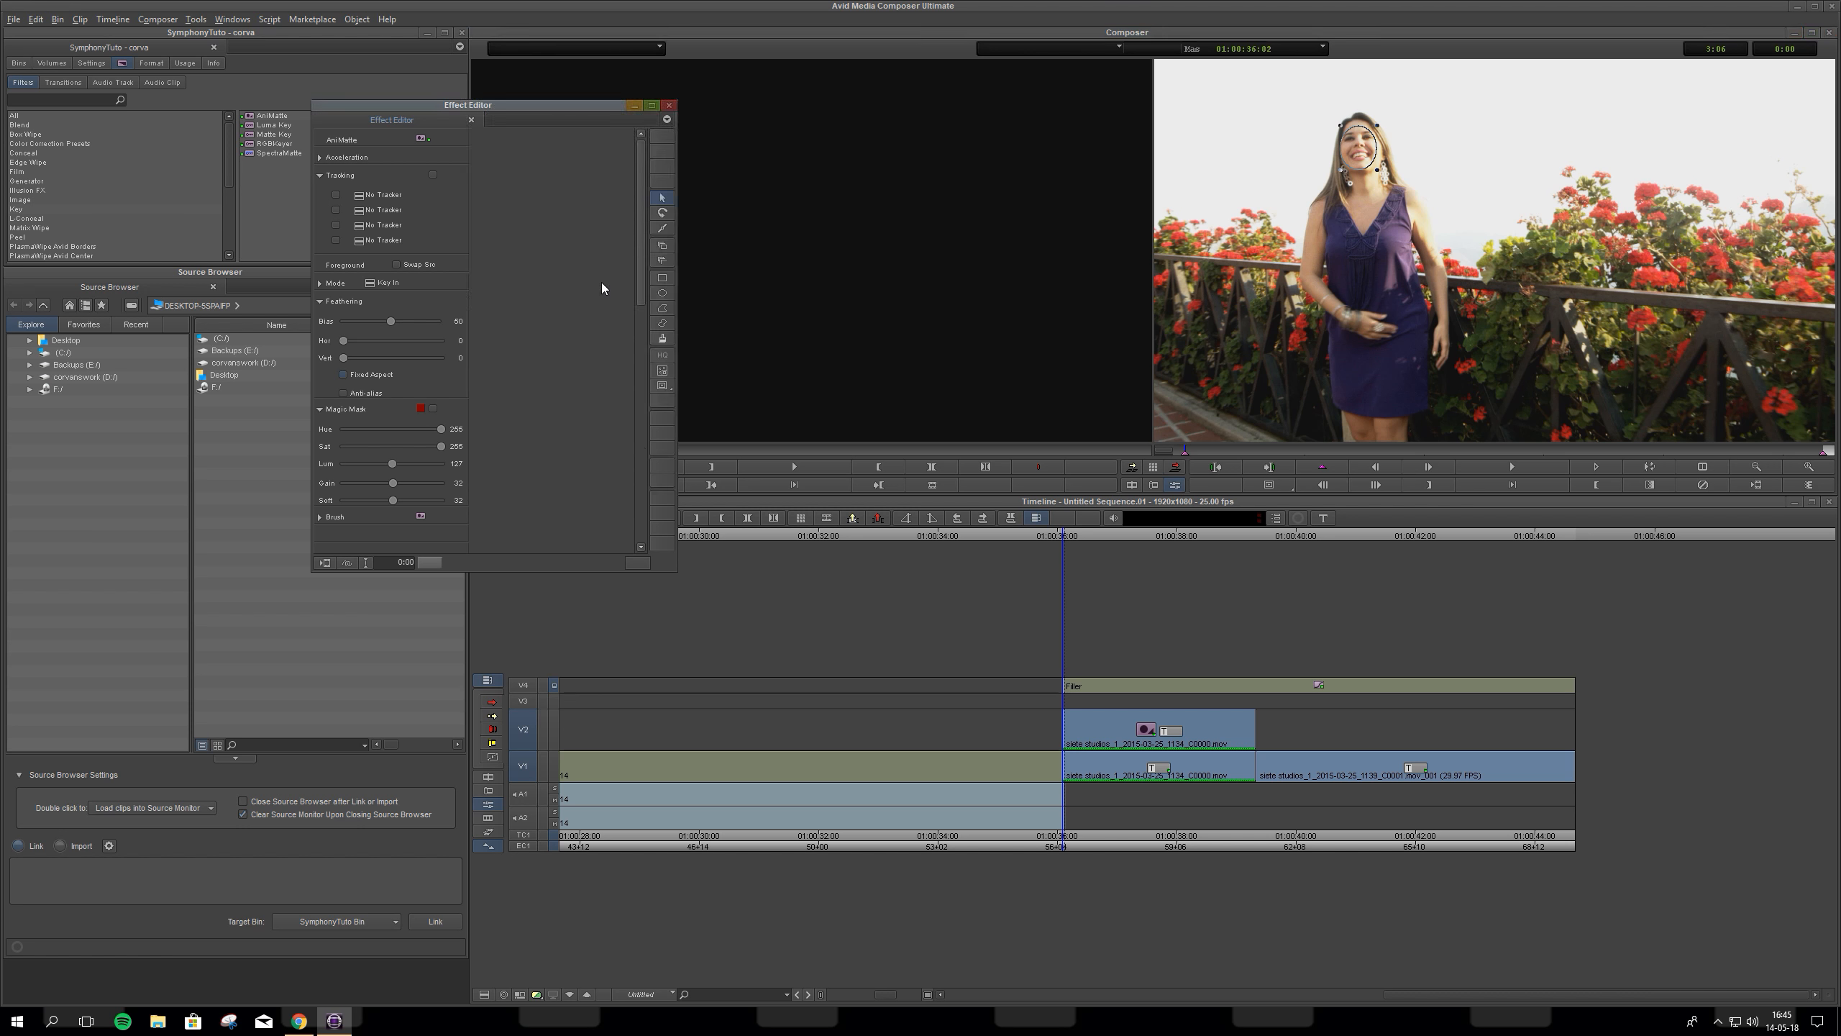
pyautogui.click(667, 107)
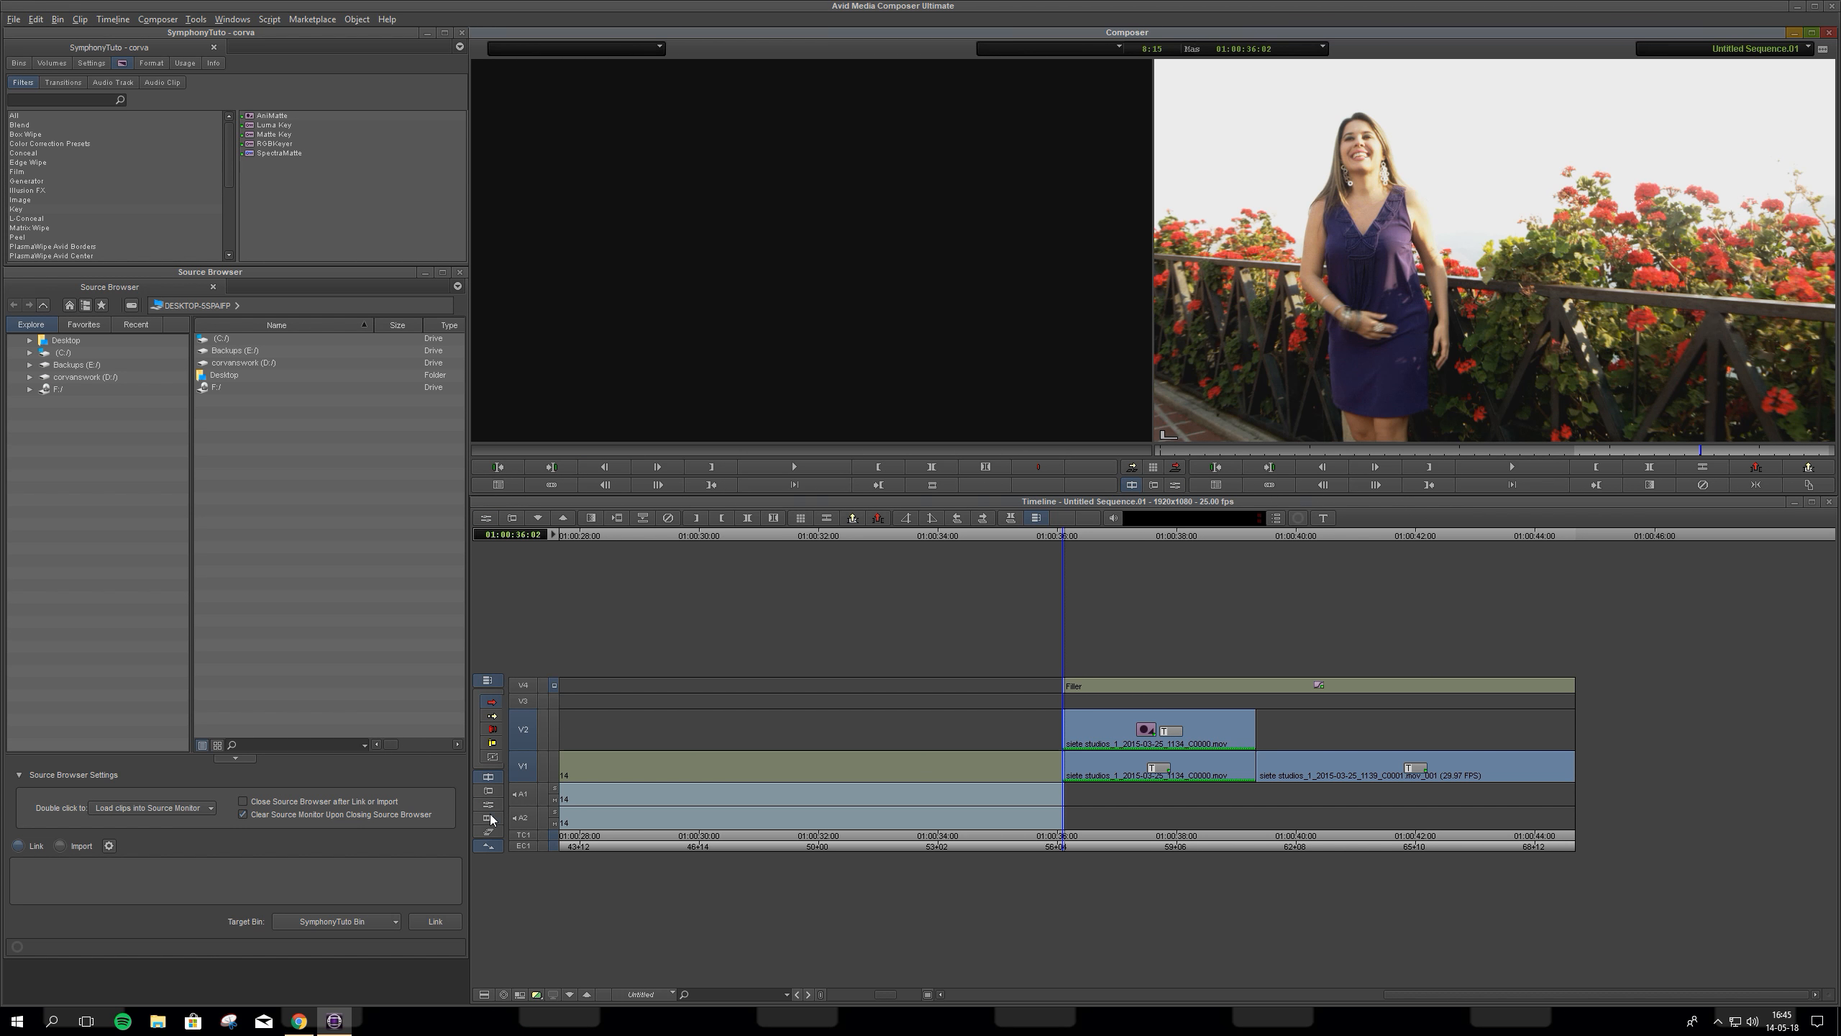
# Step: Set the master hue of the masked V2 clip to about -74.40 in its HSL color correction
pyautogui.click(490, 819)
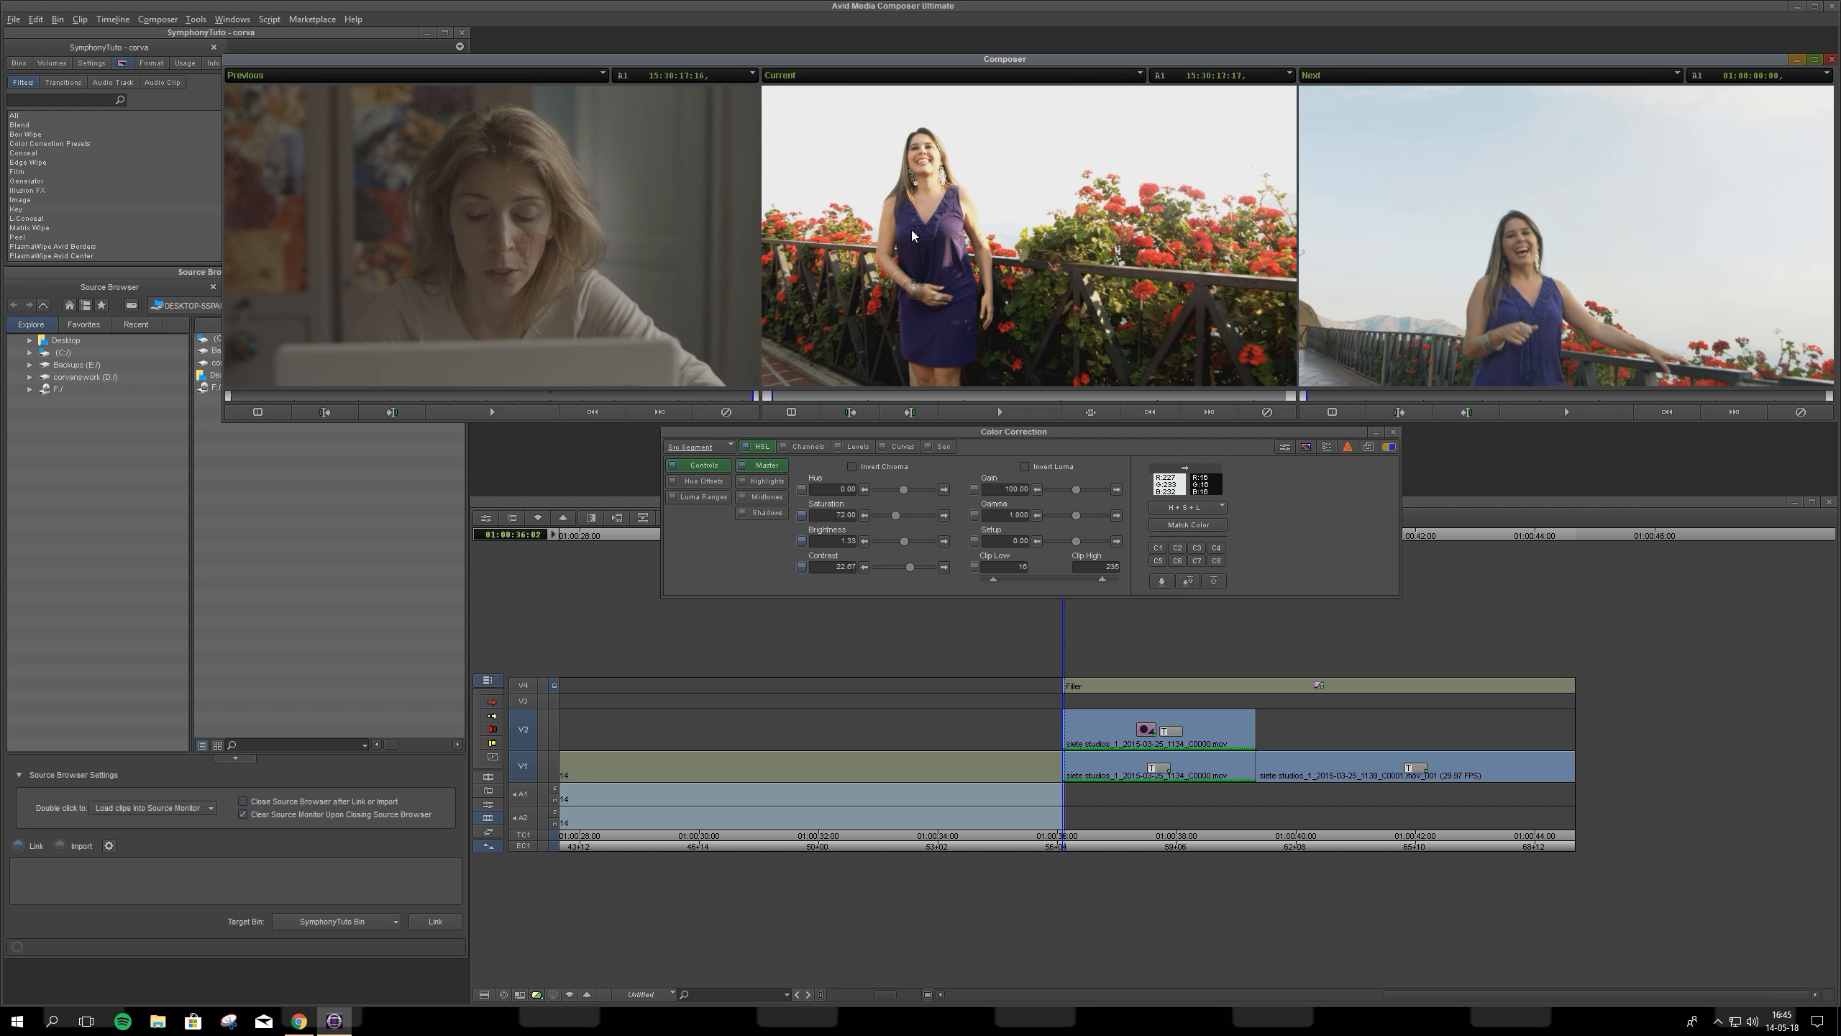
pyautogui.click(902, 490)
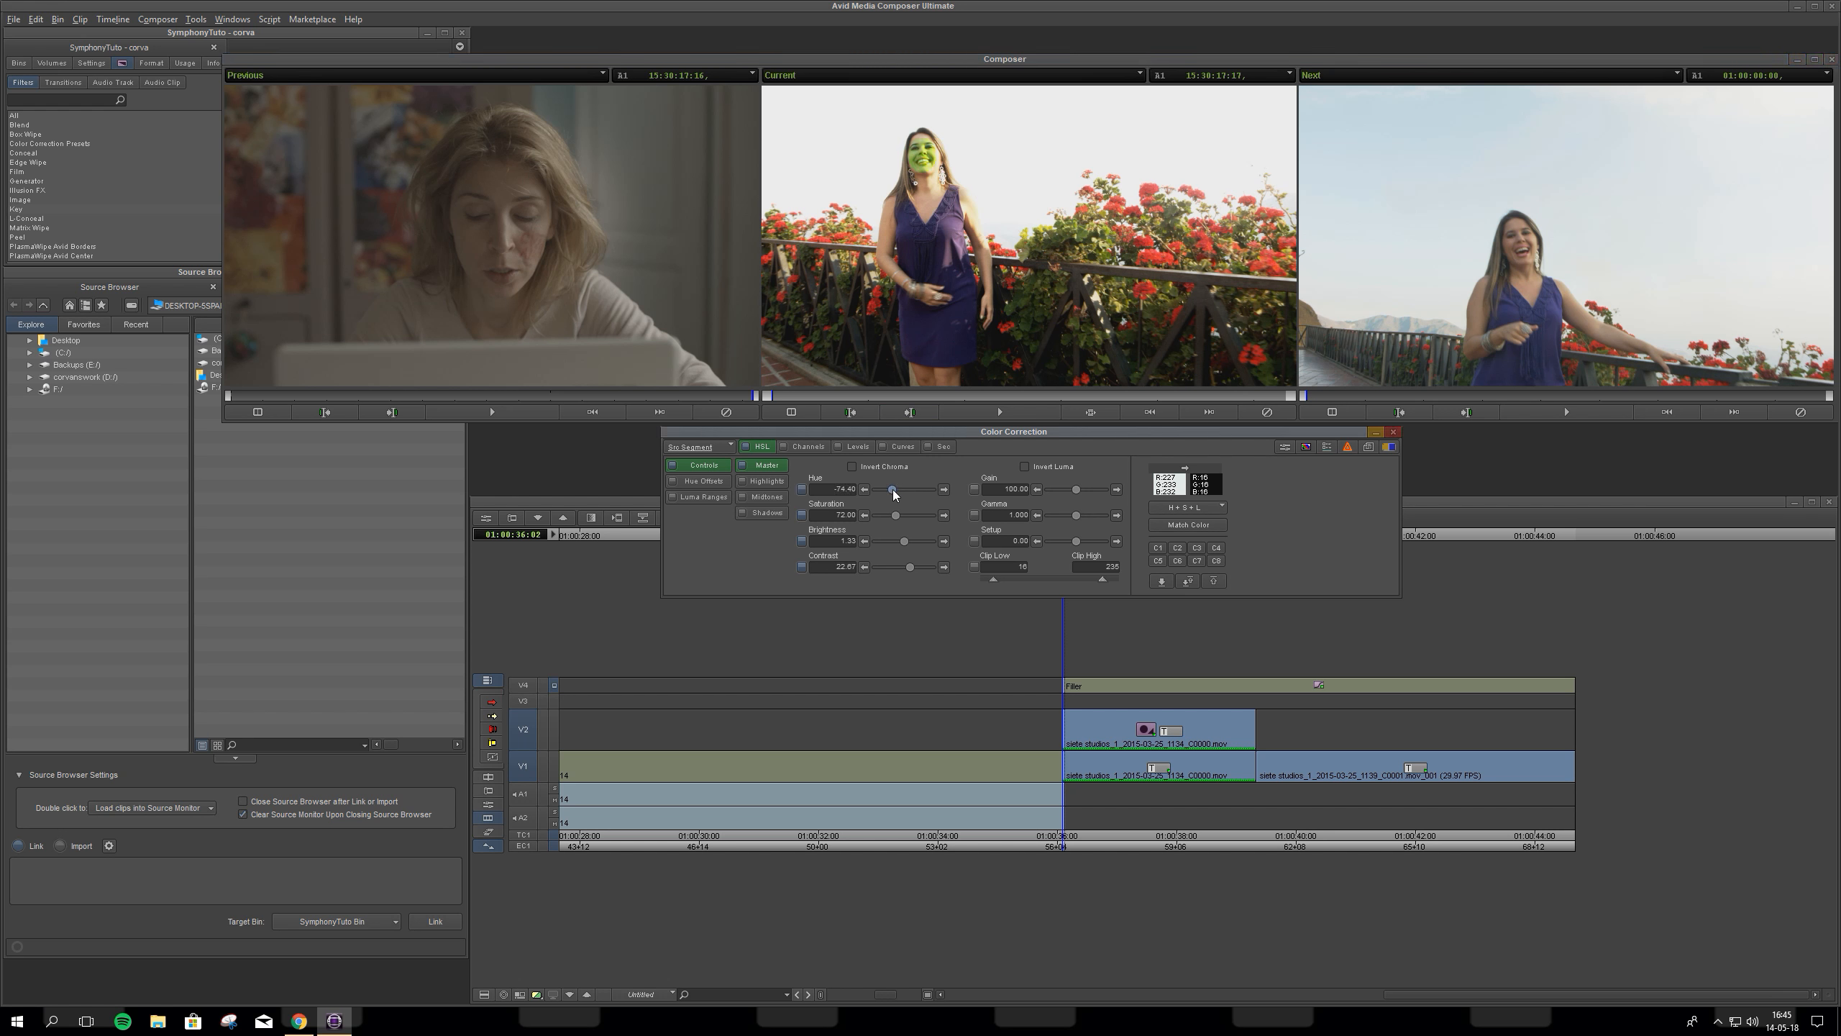
pyautogui.moveTo(897, 490); pyautogui.dragTo(891, 489)
pyautogui.click(1392, 433)
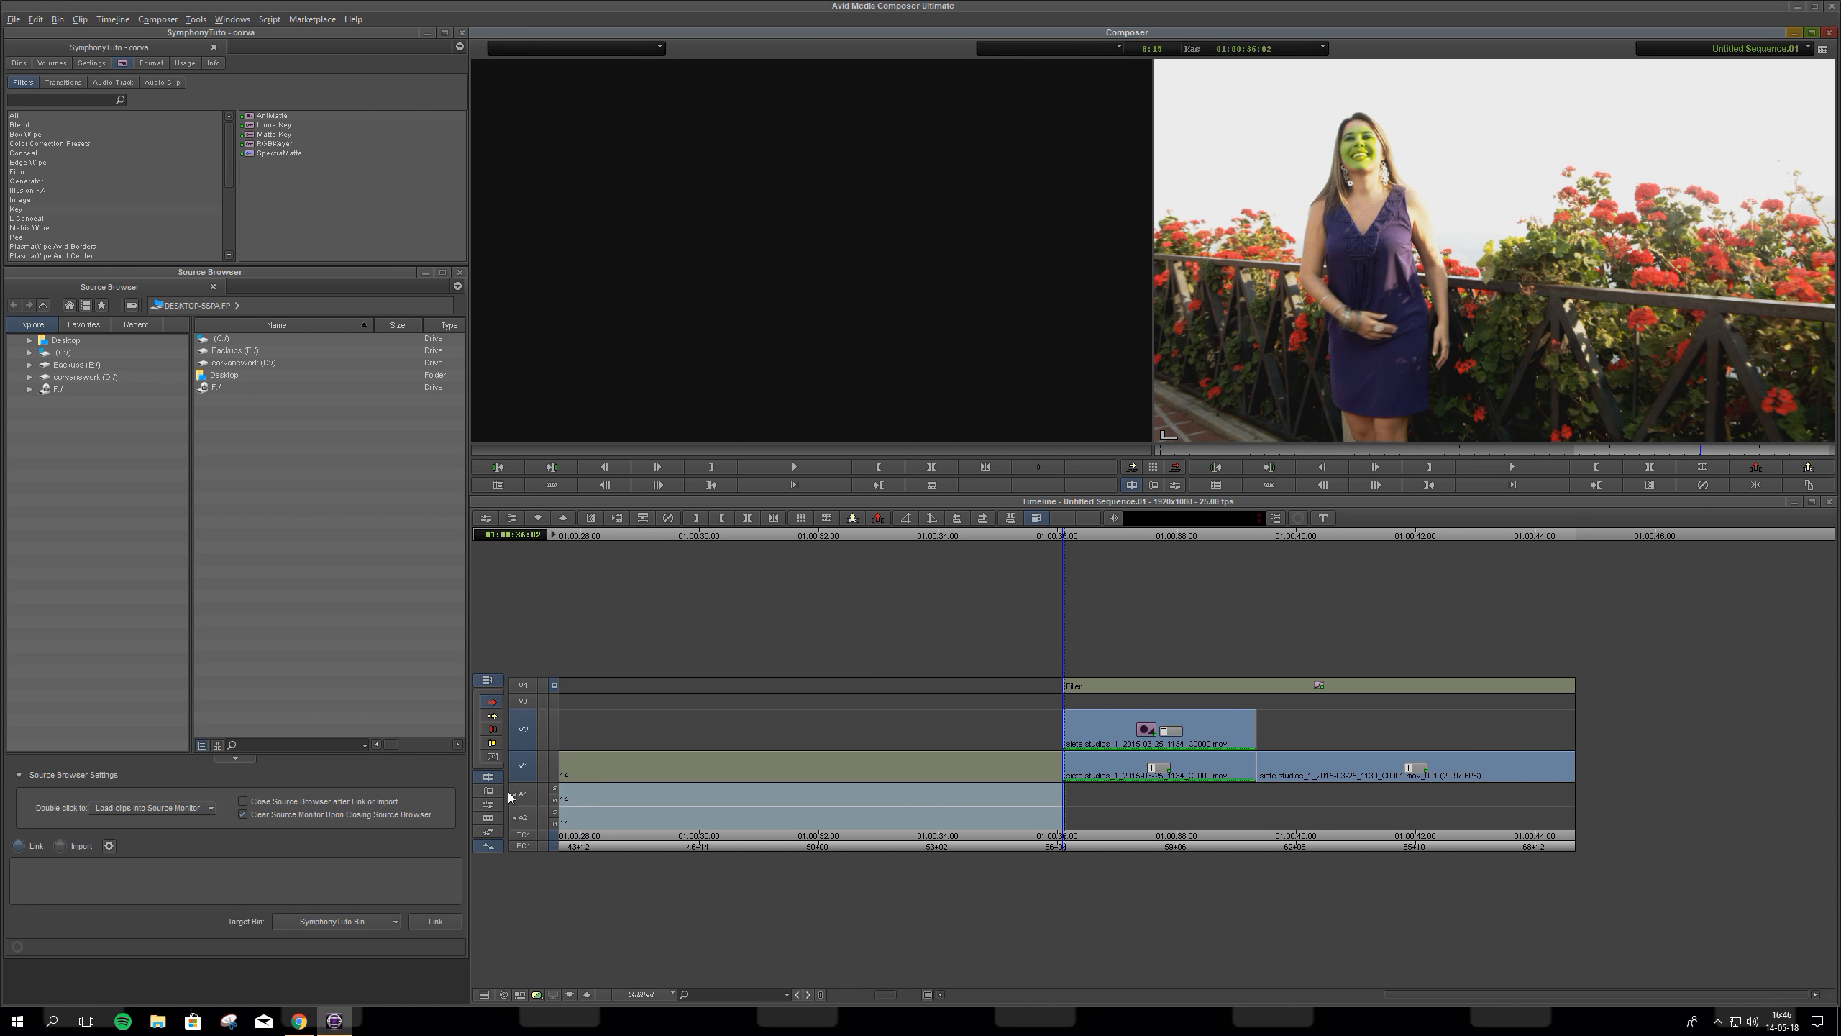
# Step: Reopen the AniMatte effect on the V2 clip and increase the horizontal feathering of the face mask
pyautogui.click(490, 805)
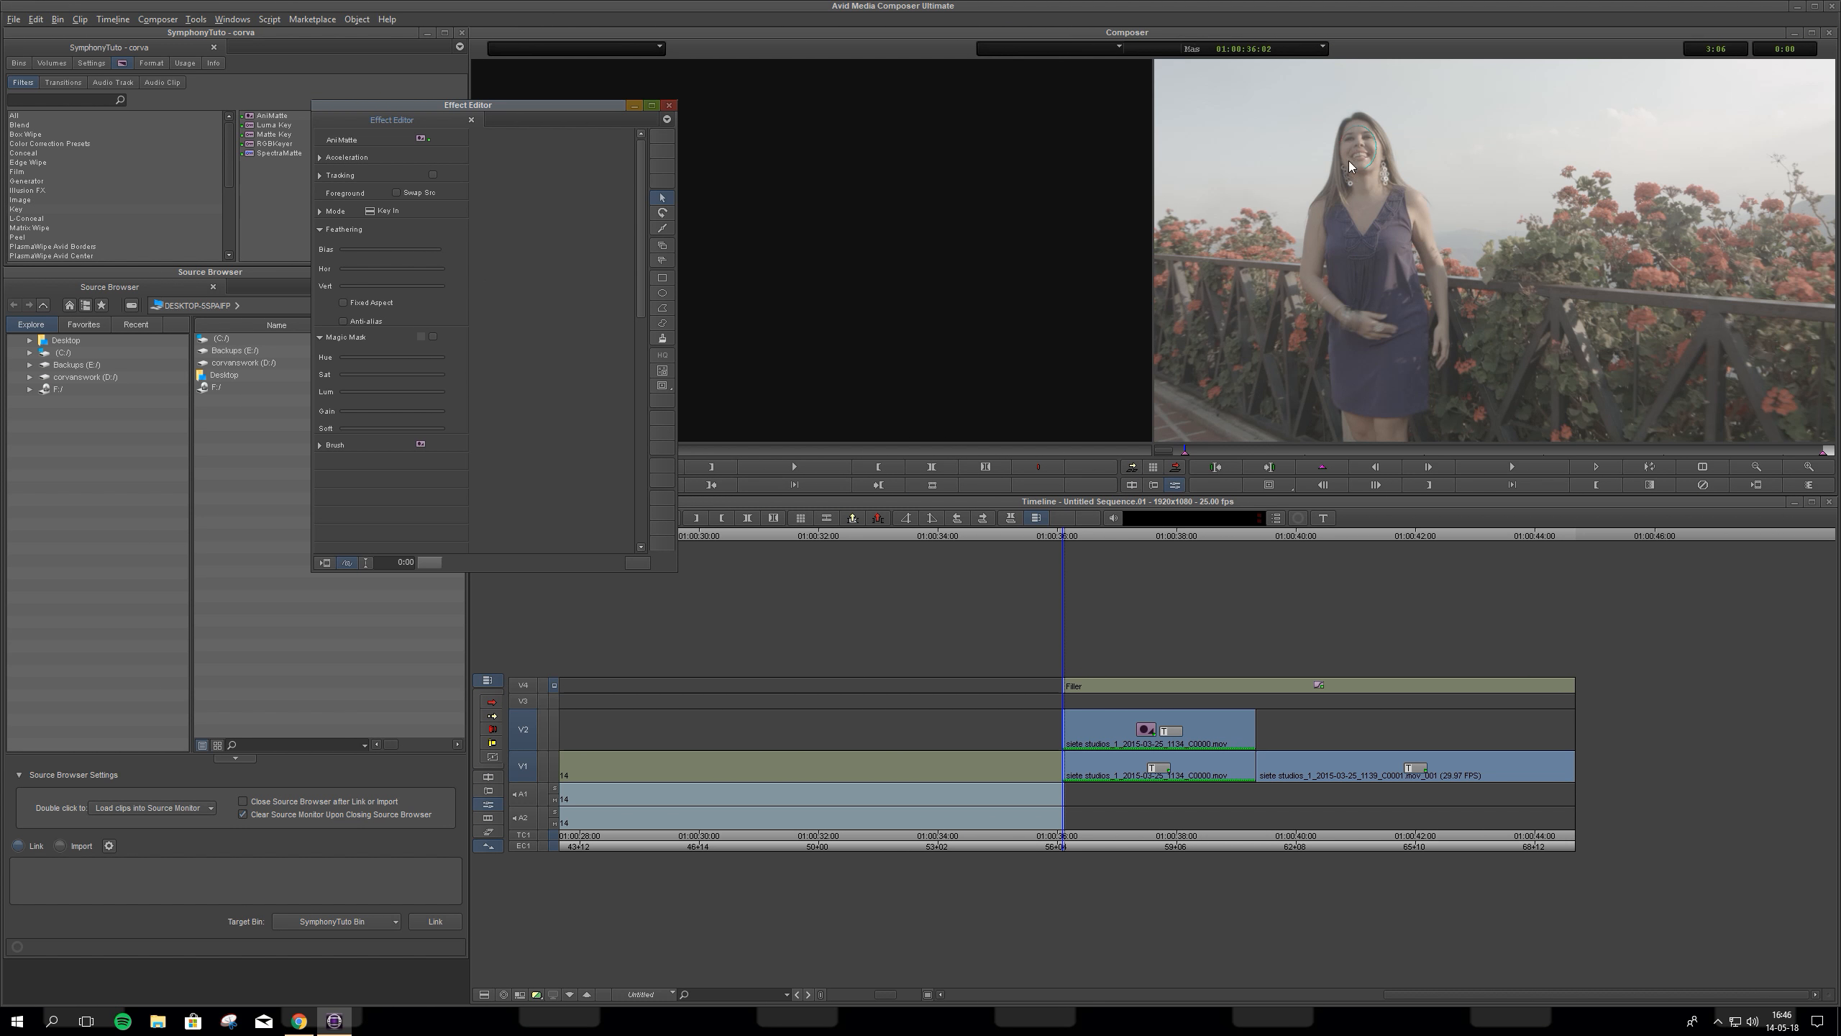
pyautogui.click(915, 331)
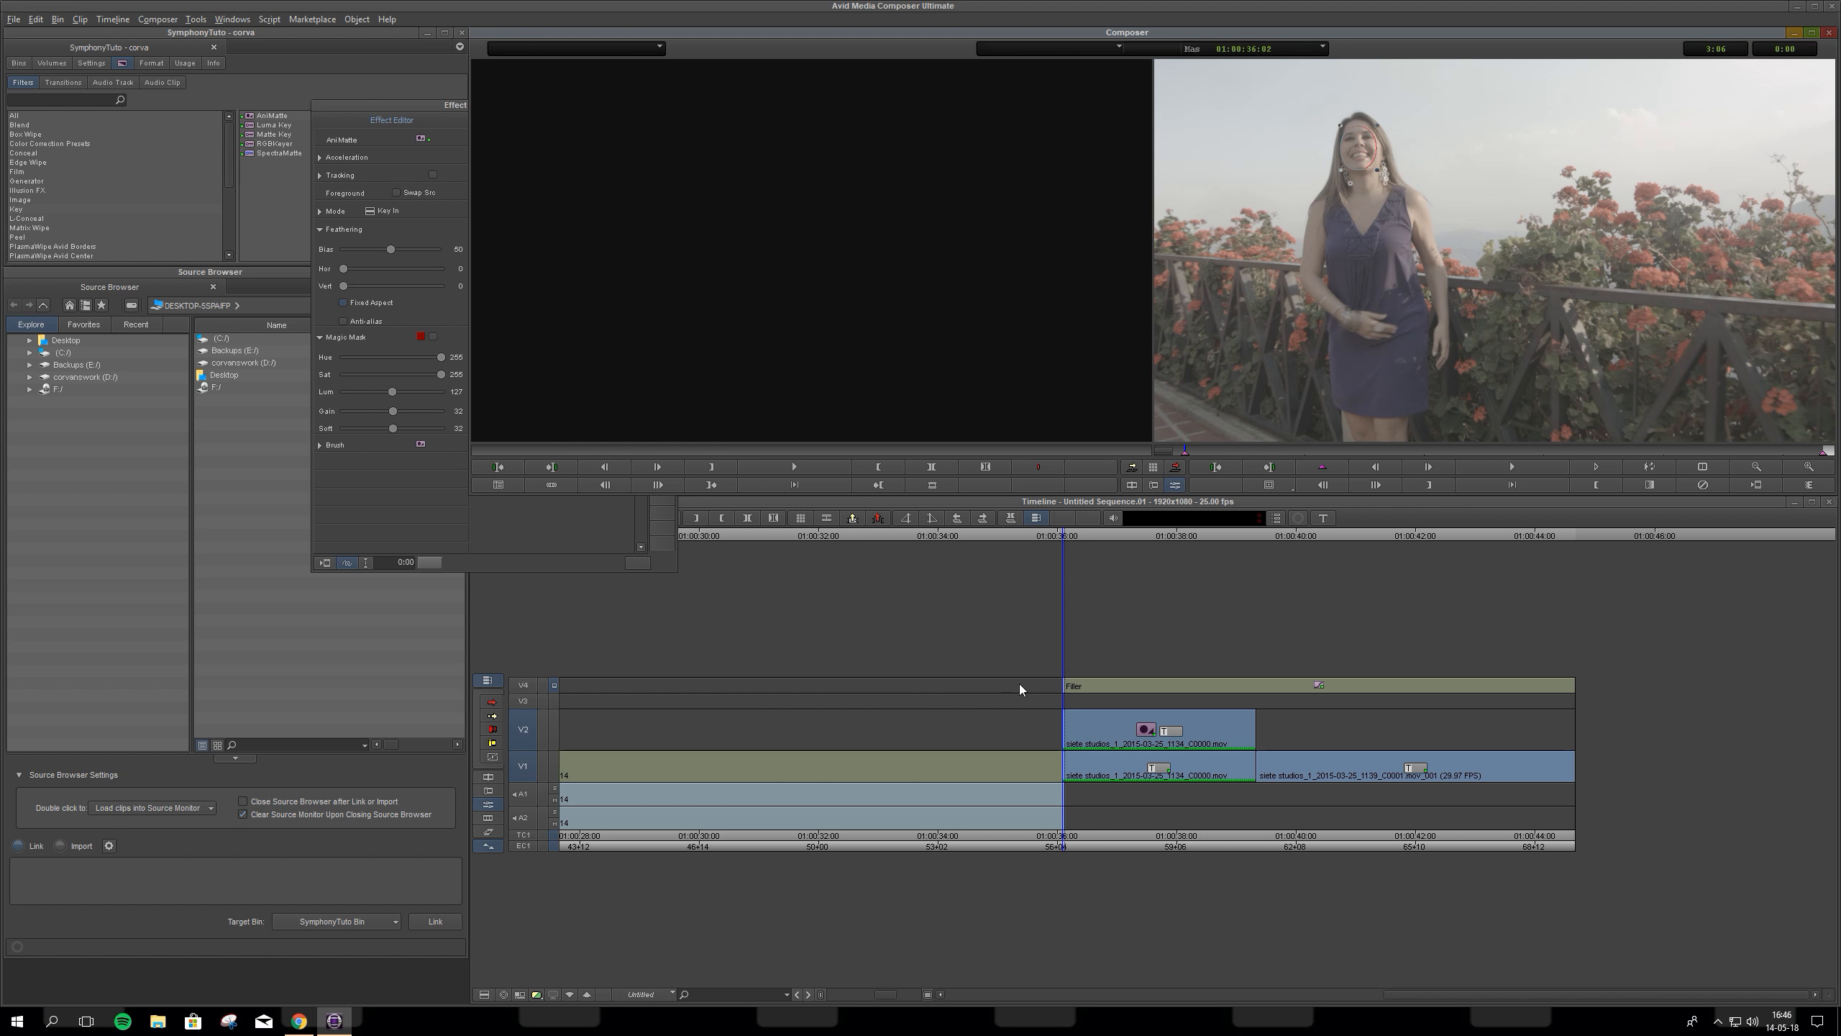
pyautogui.click(530, 681)
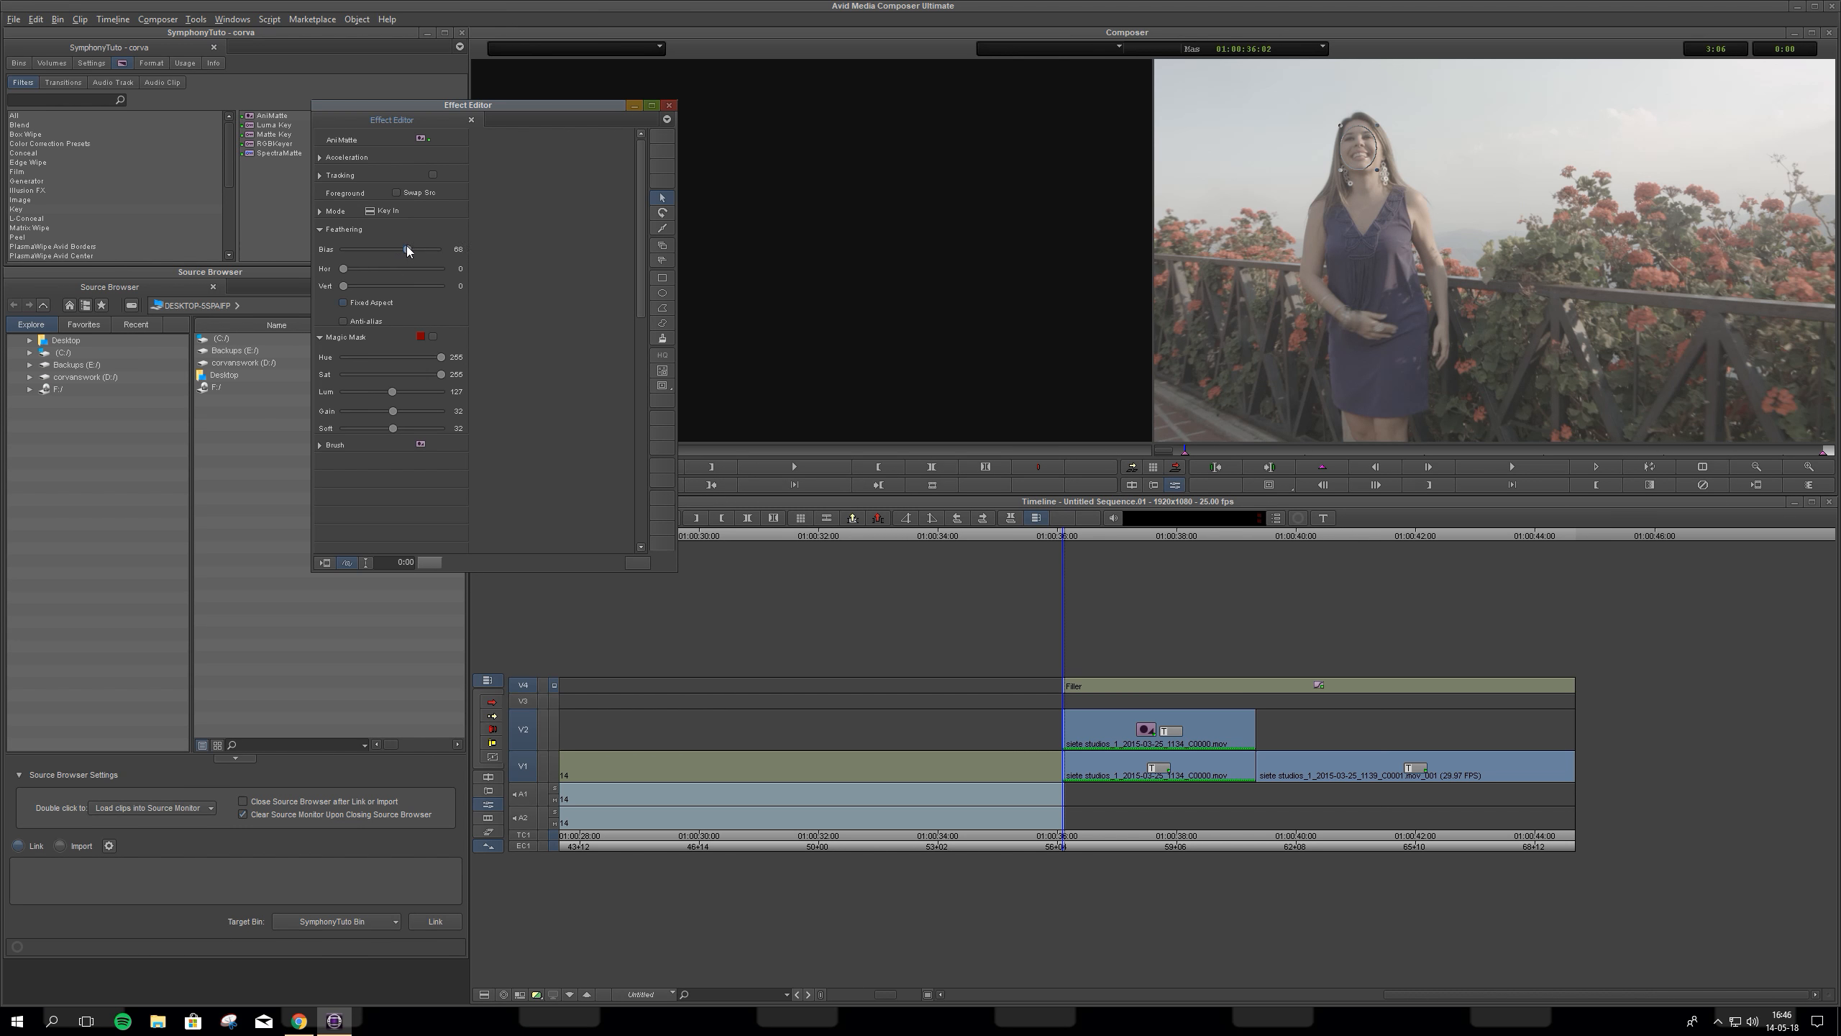
pyautogui.moveTo(343, 268); pyautogui.dragTo(358, 268)
# Step: Return to color correction and display the secondary correction controls
pyautogui.click(488, 832)
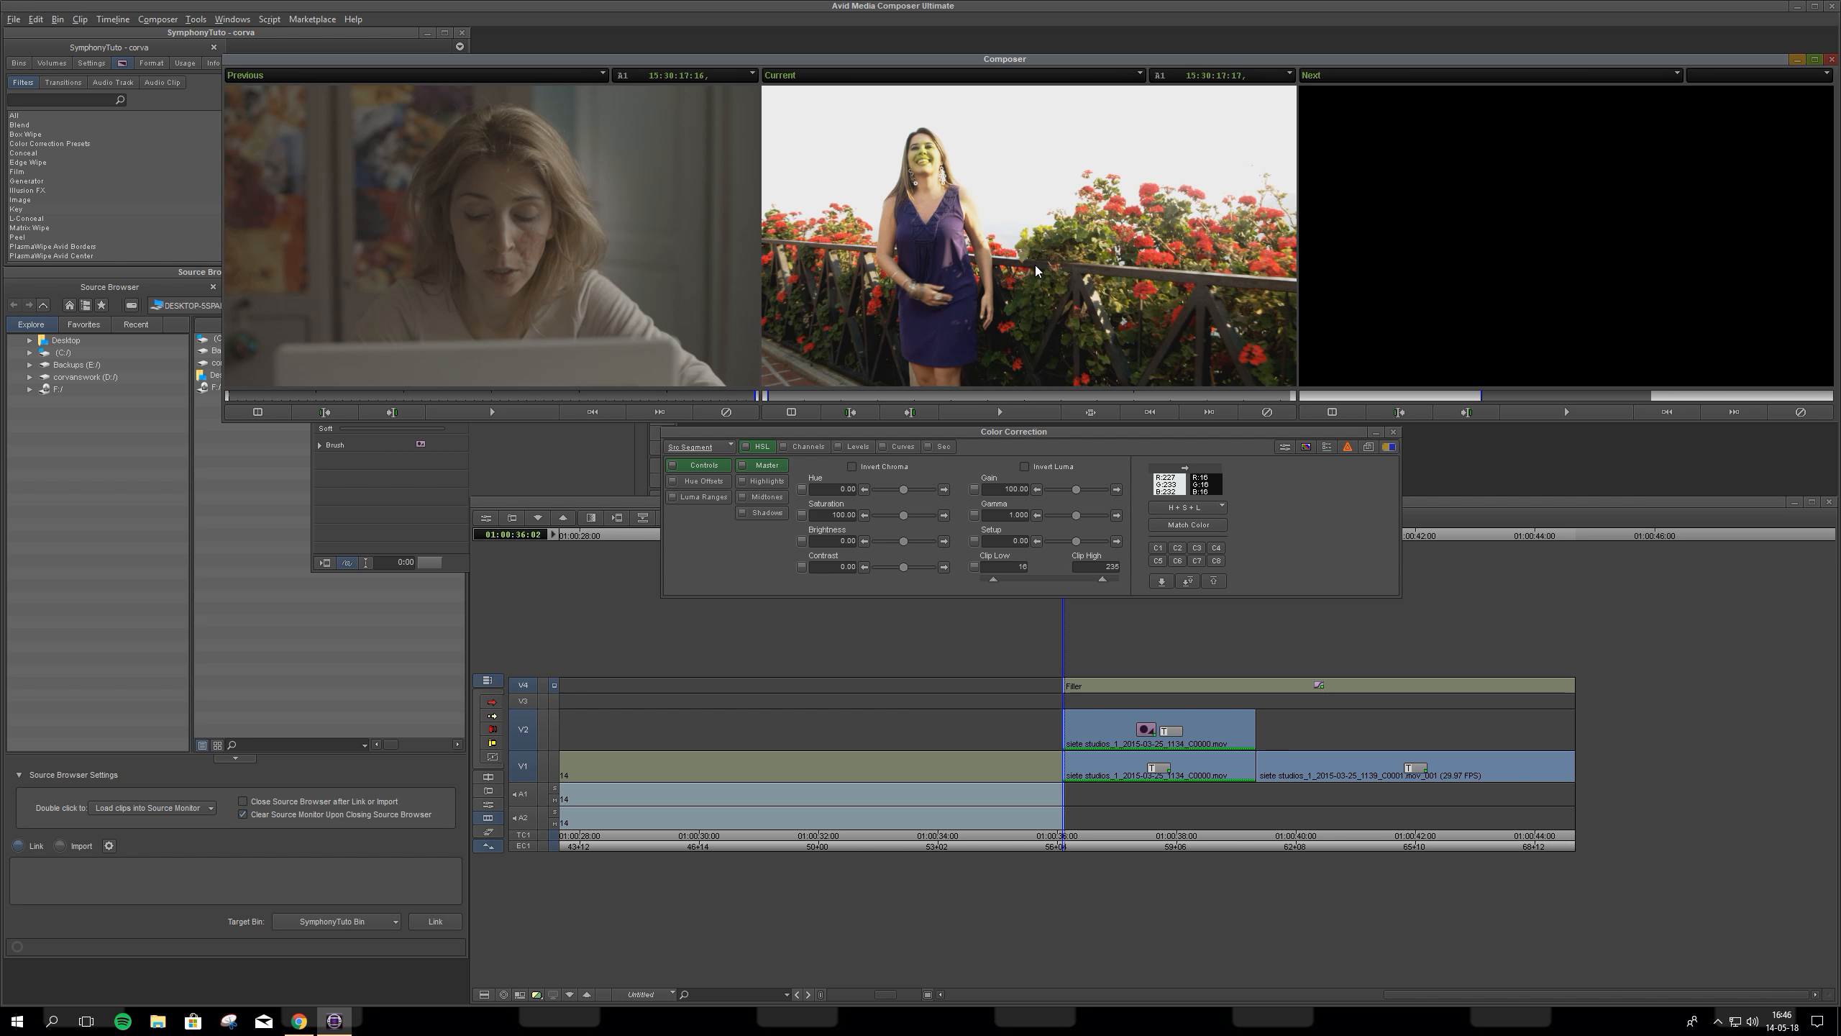
pyautogui.click(935, 445)
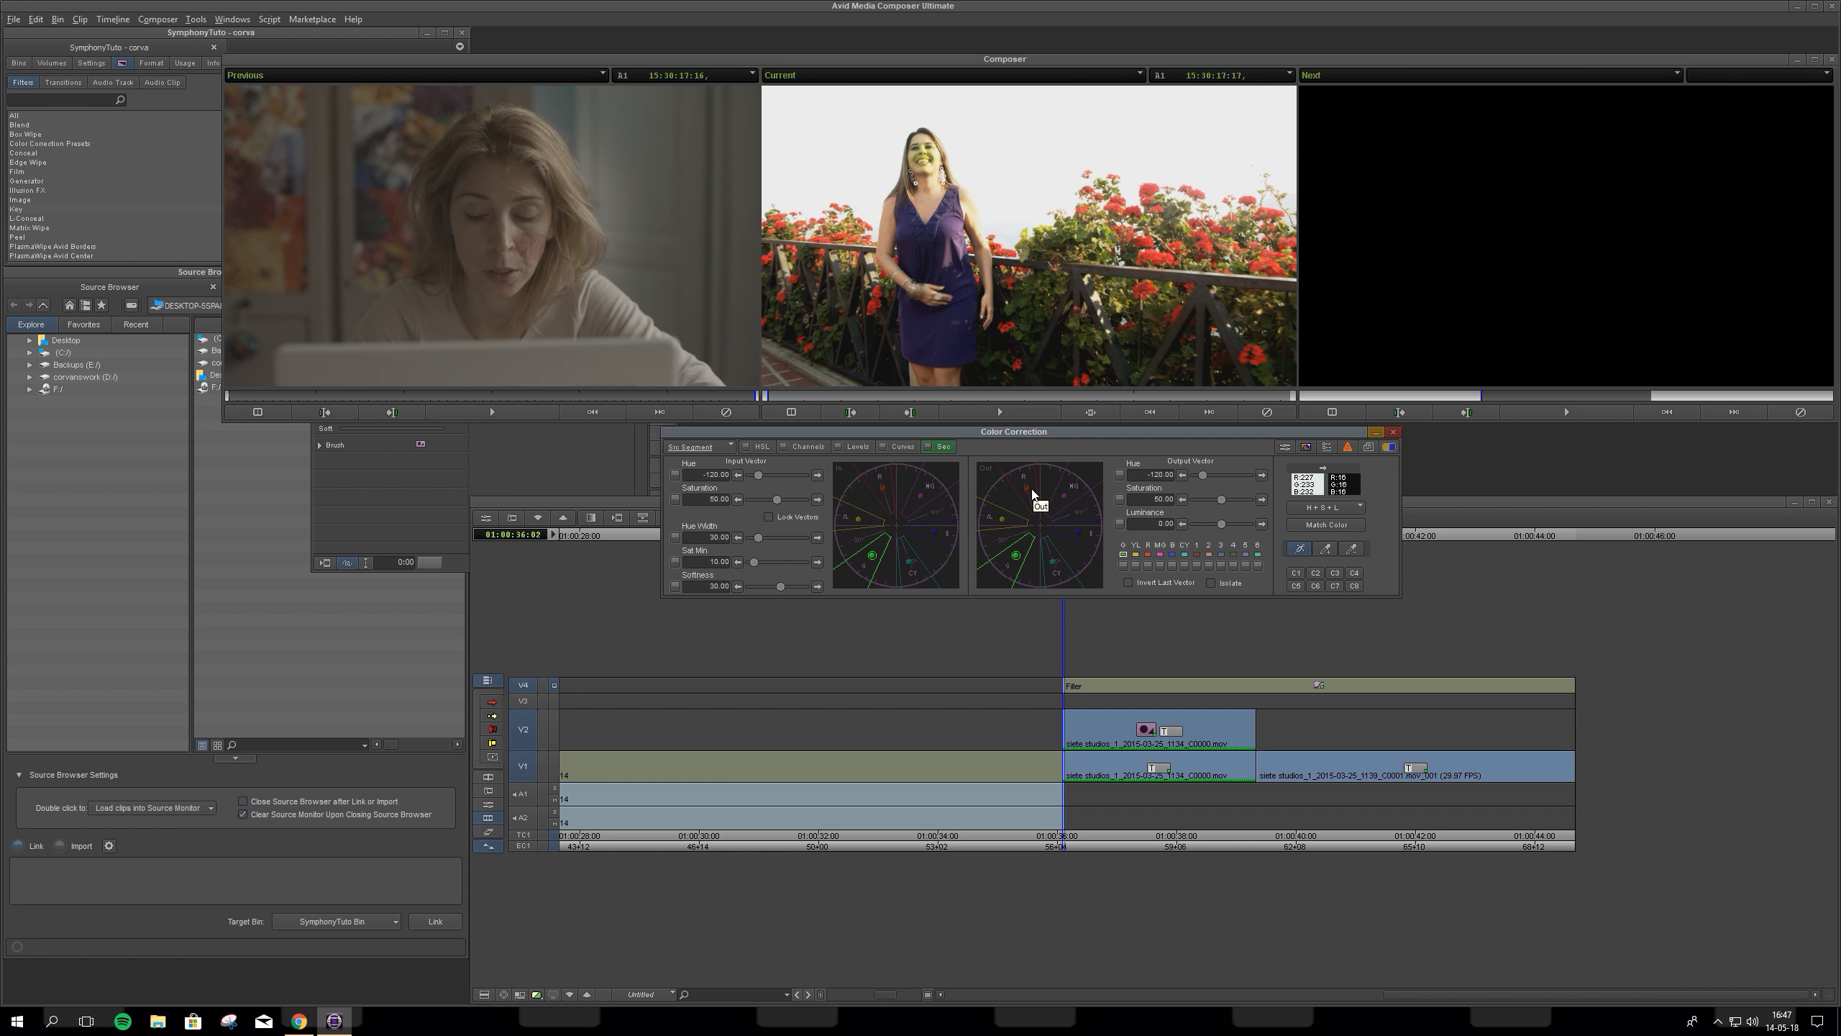